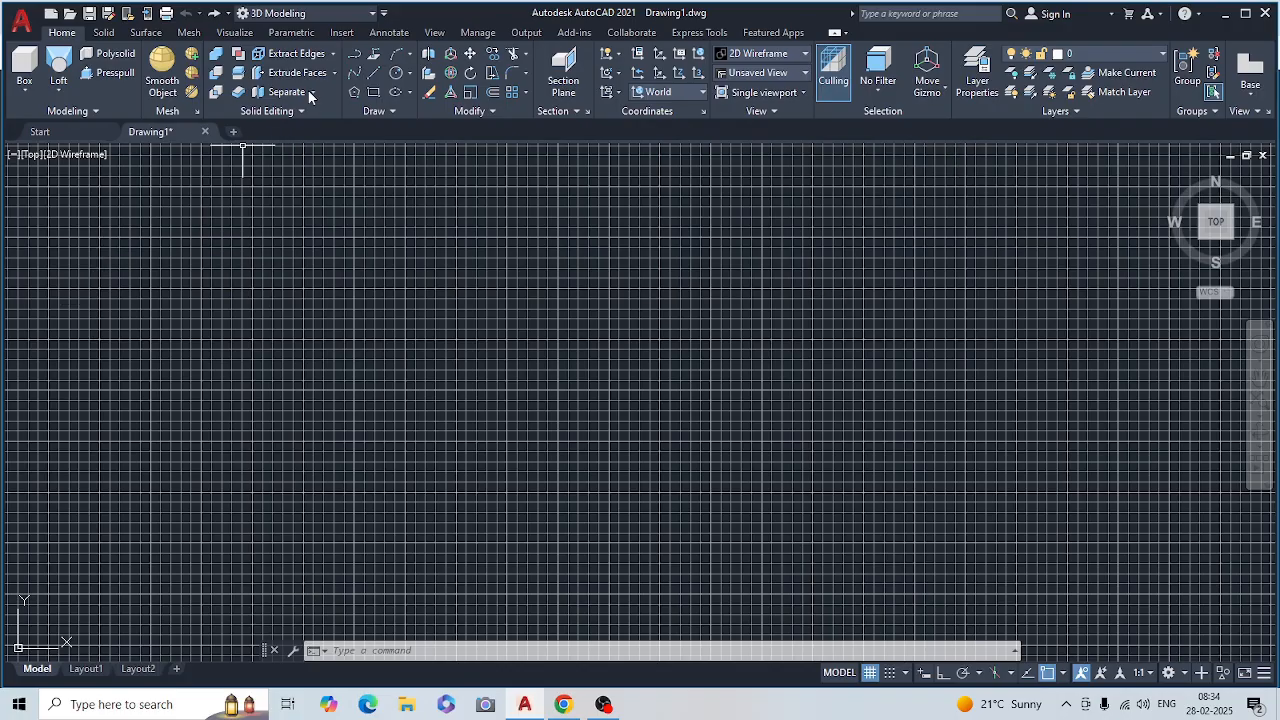
- Set the workspace to 3D Modeling
click(372, 14)
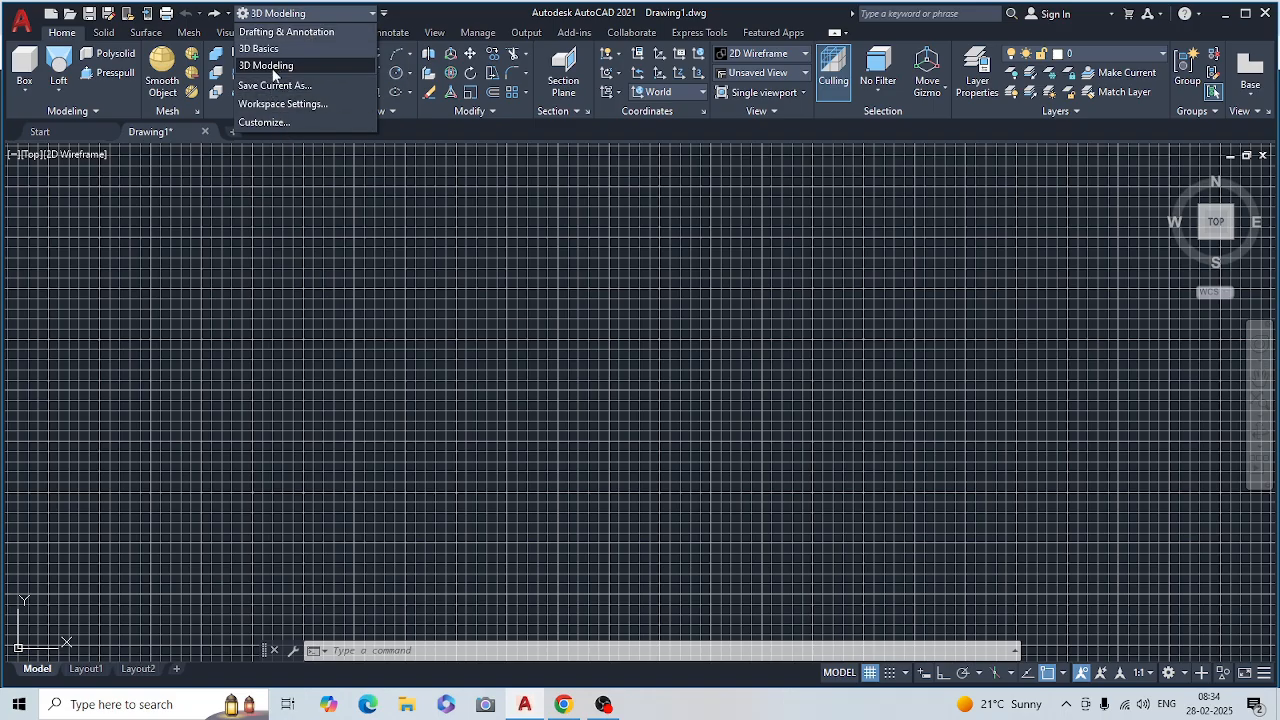
click(1174, 675)
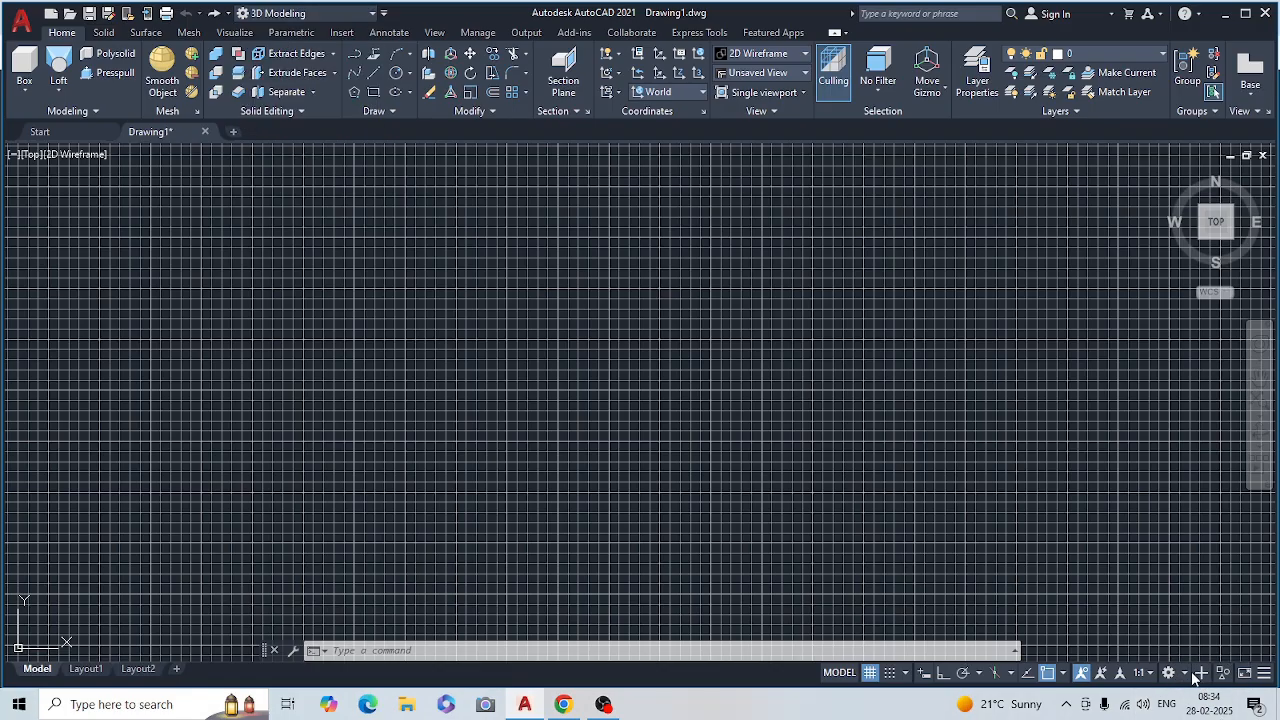
click(1189, 673)
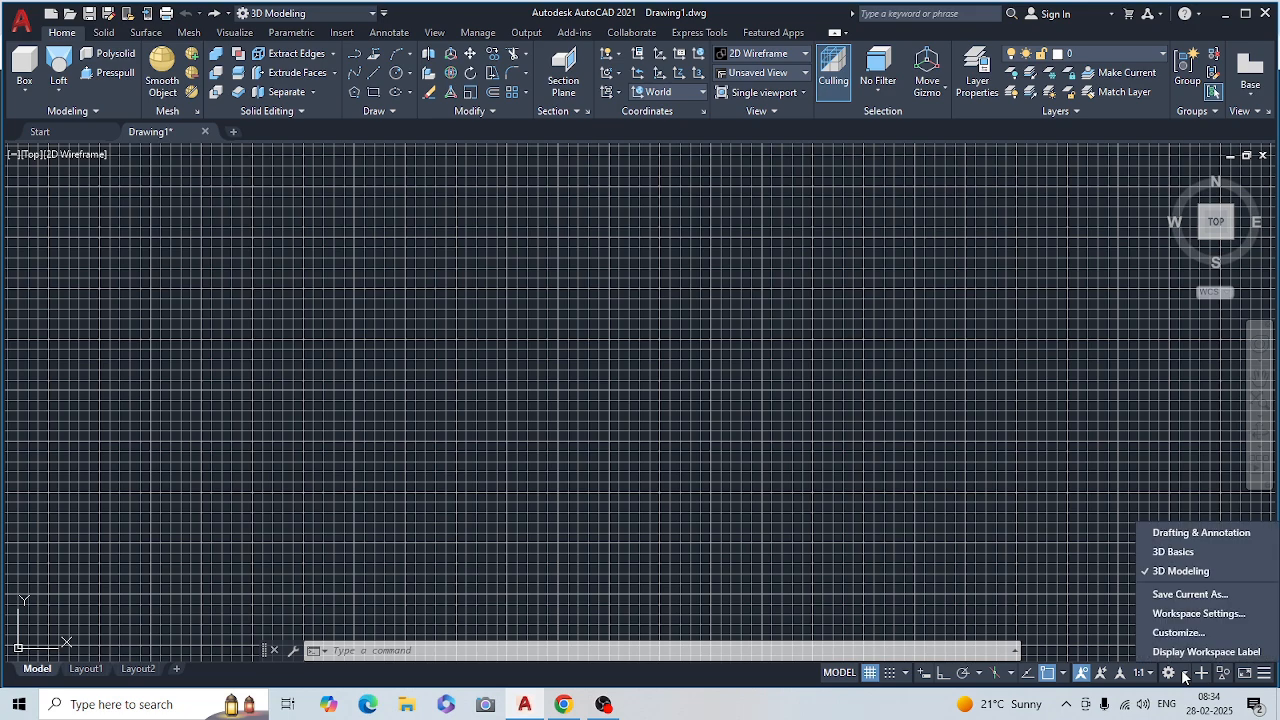
click(1158, 573)
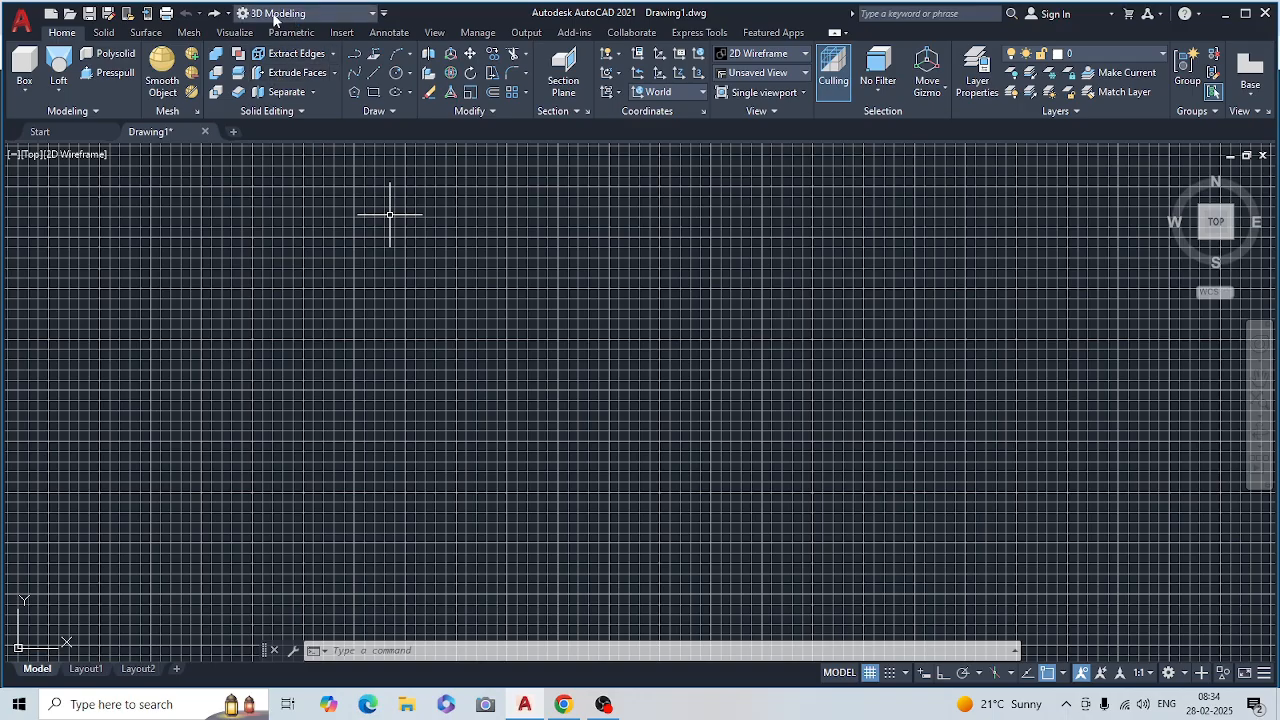
- Set the viewport to the SW Isometric view with the Realistic visual style
click(31, 155)
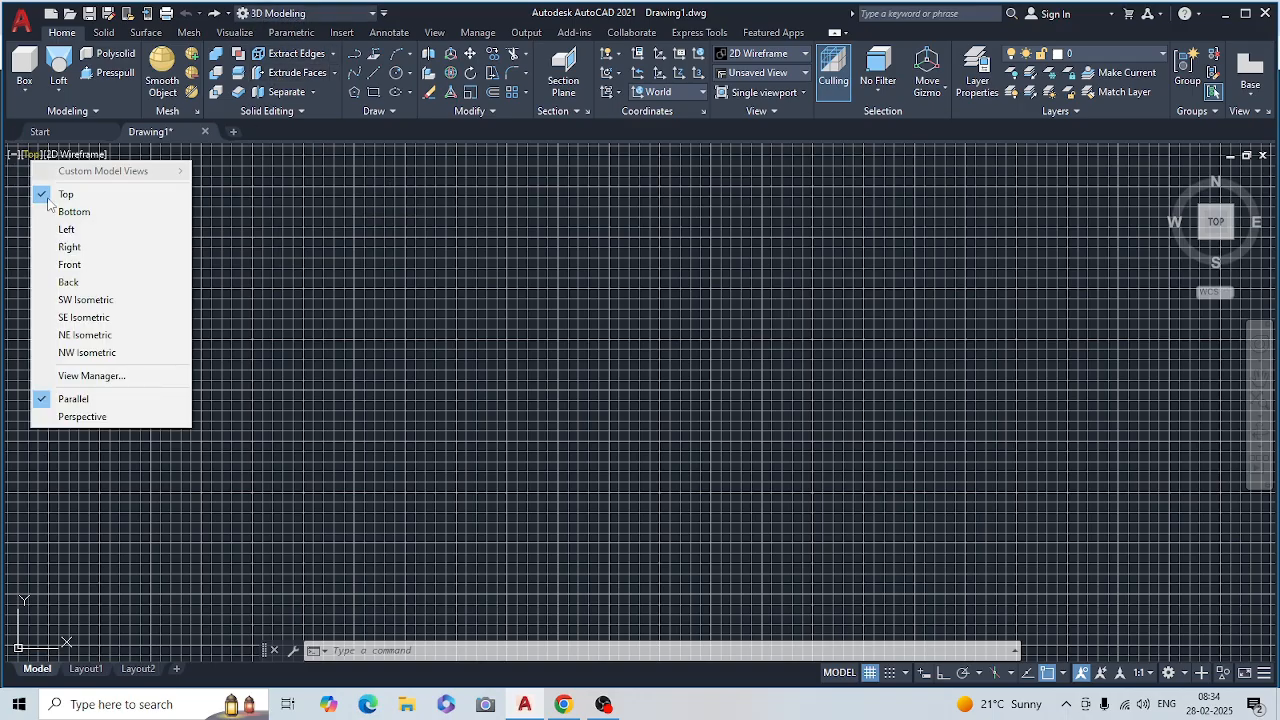
click(101, 303)
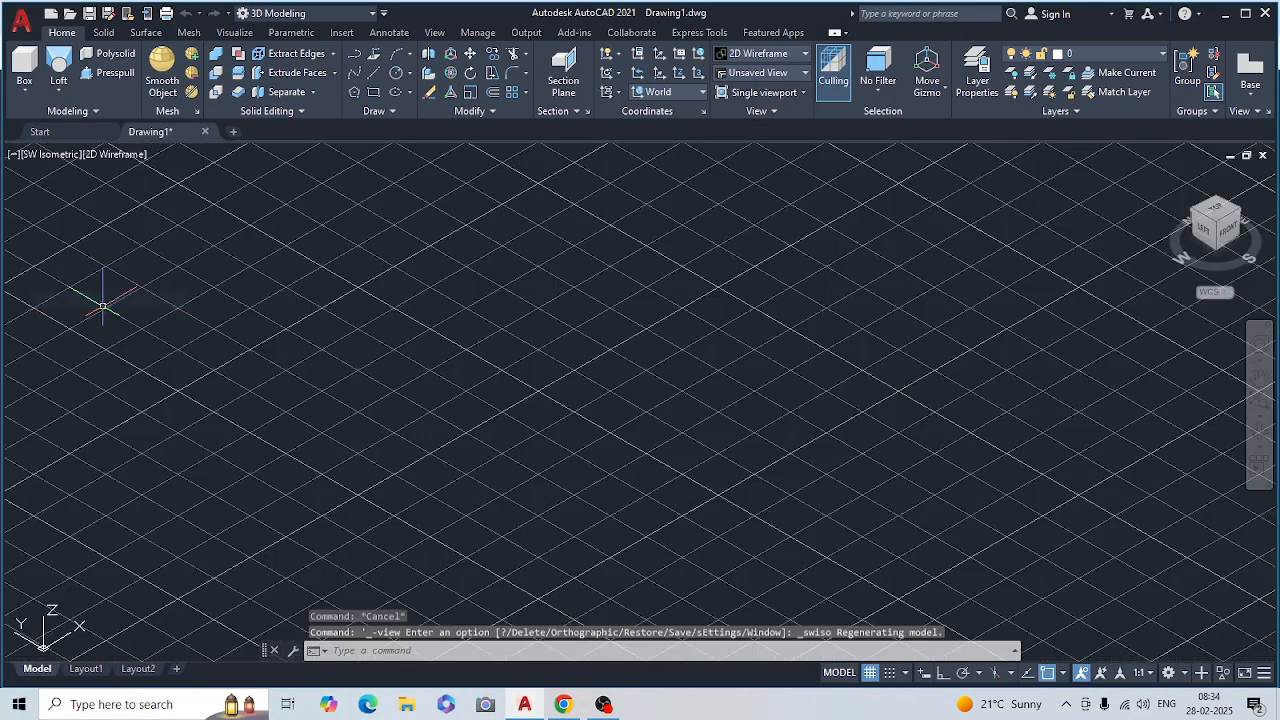
click(121, 155)
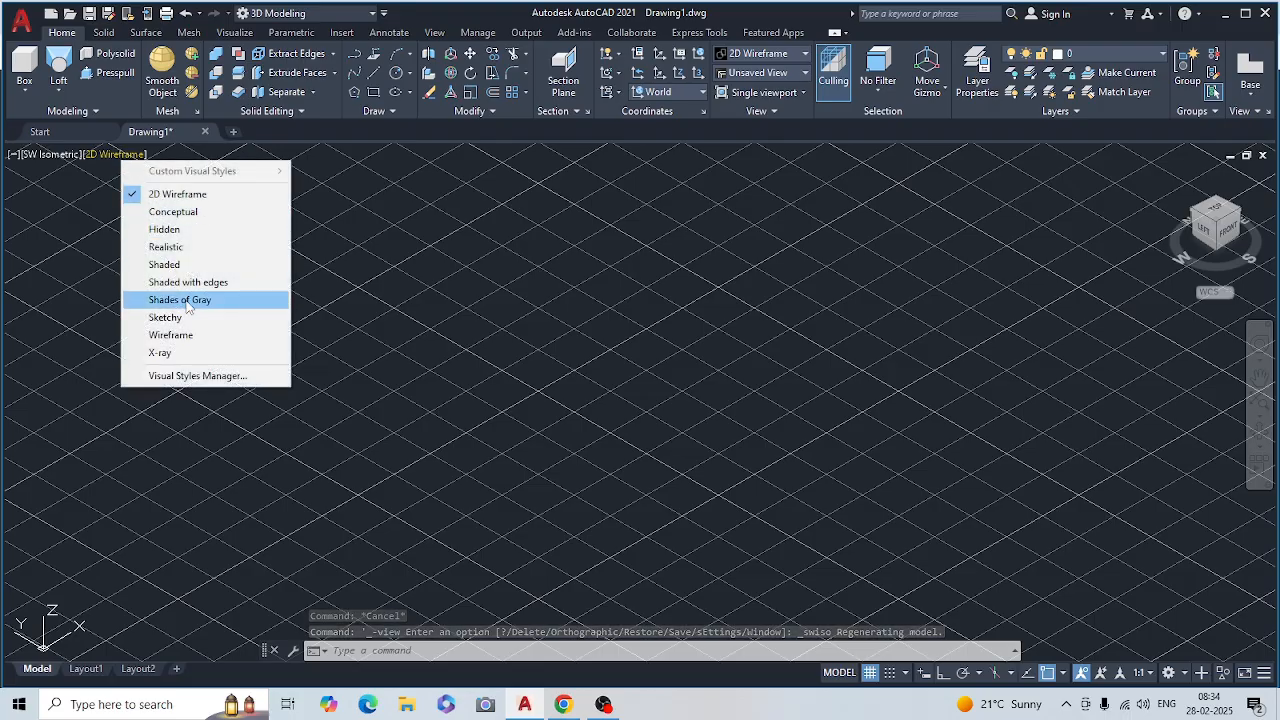
click(180, 247)
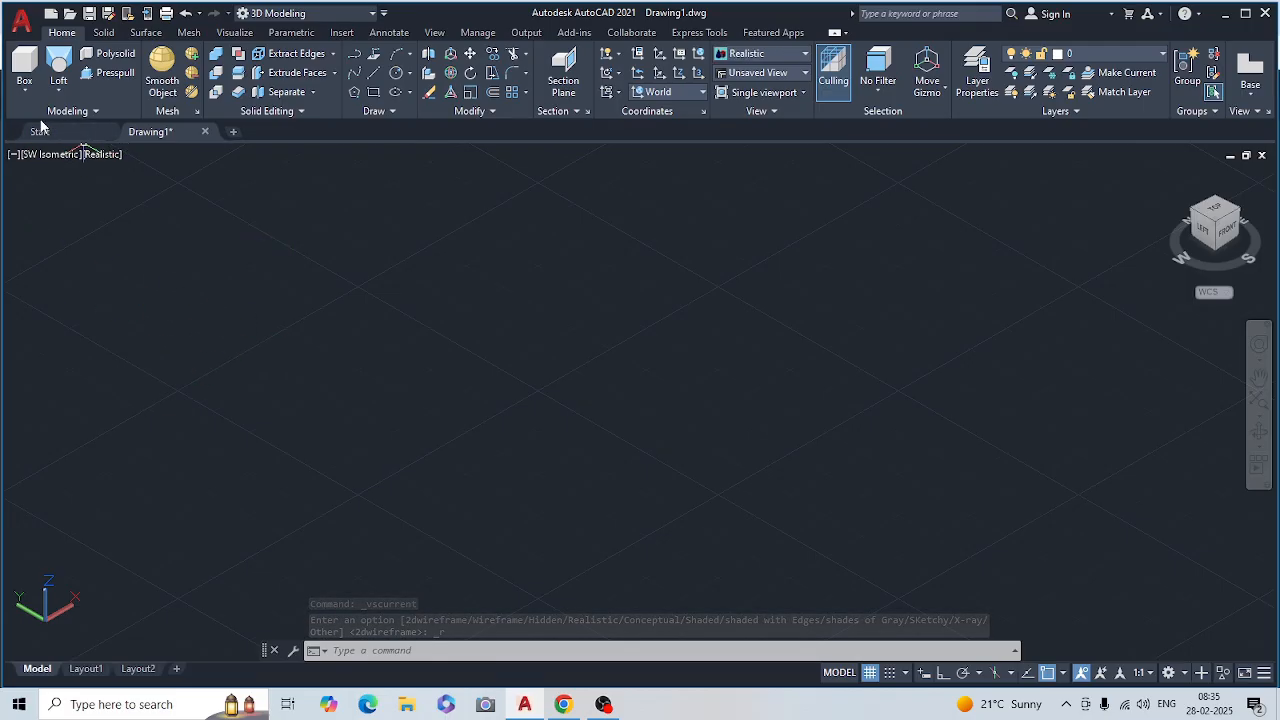
- Model a thin upright solid box about 63 units high in the empty drawing
click(26, 92)
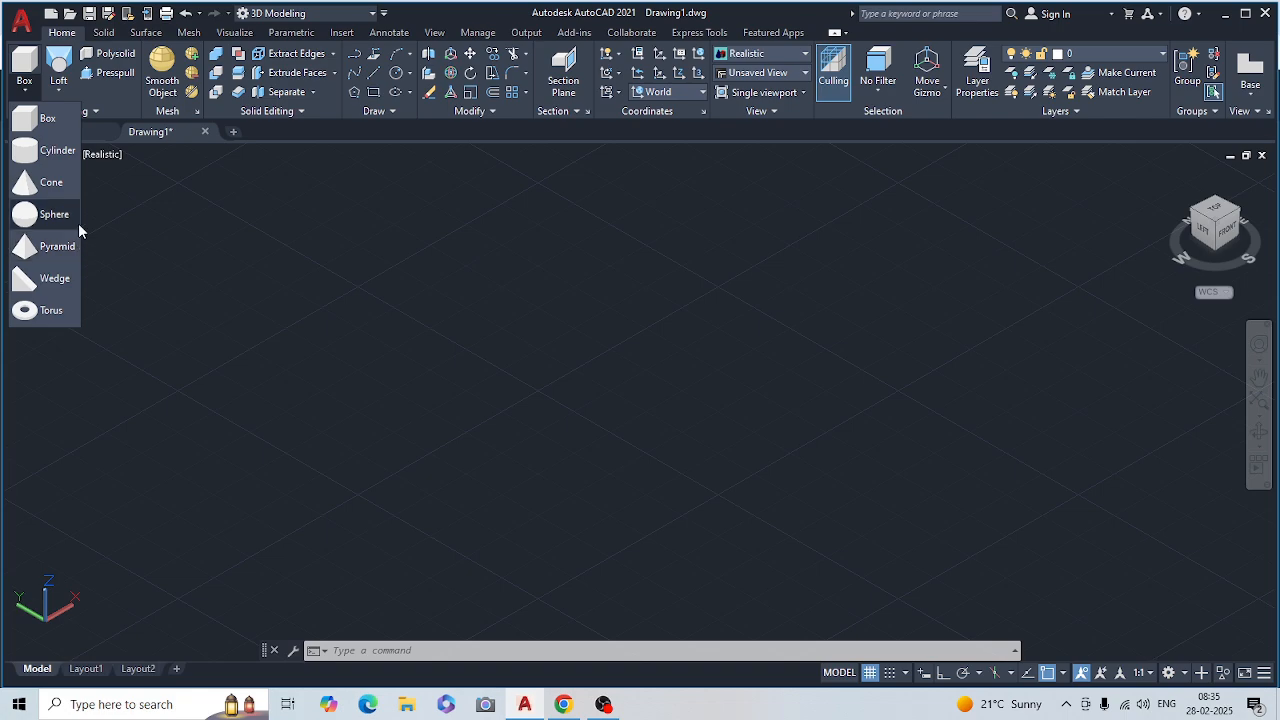
click(33, 120)
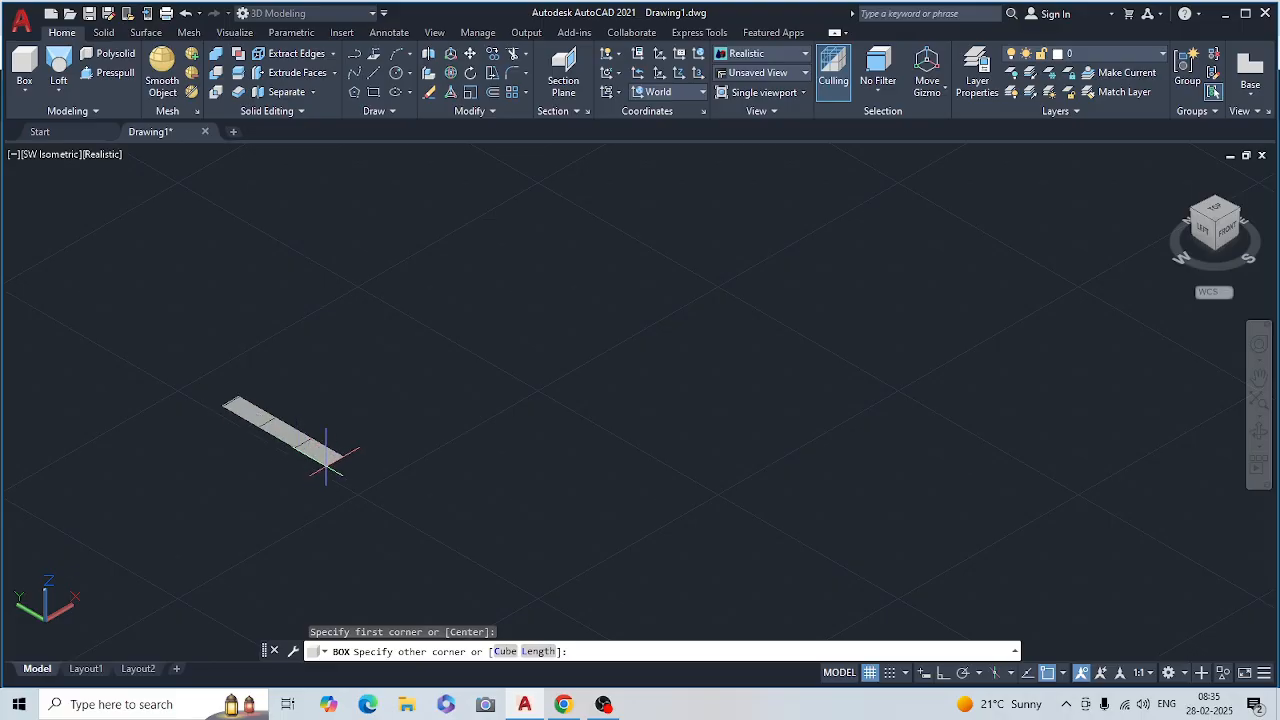
click(318, 441)
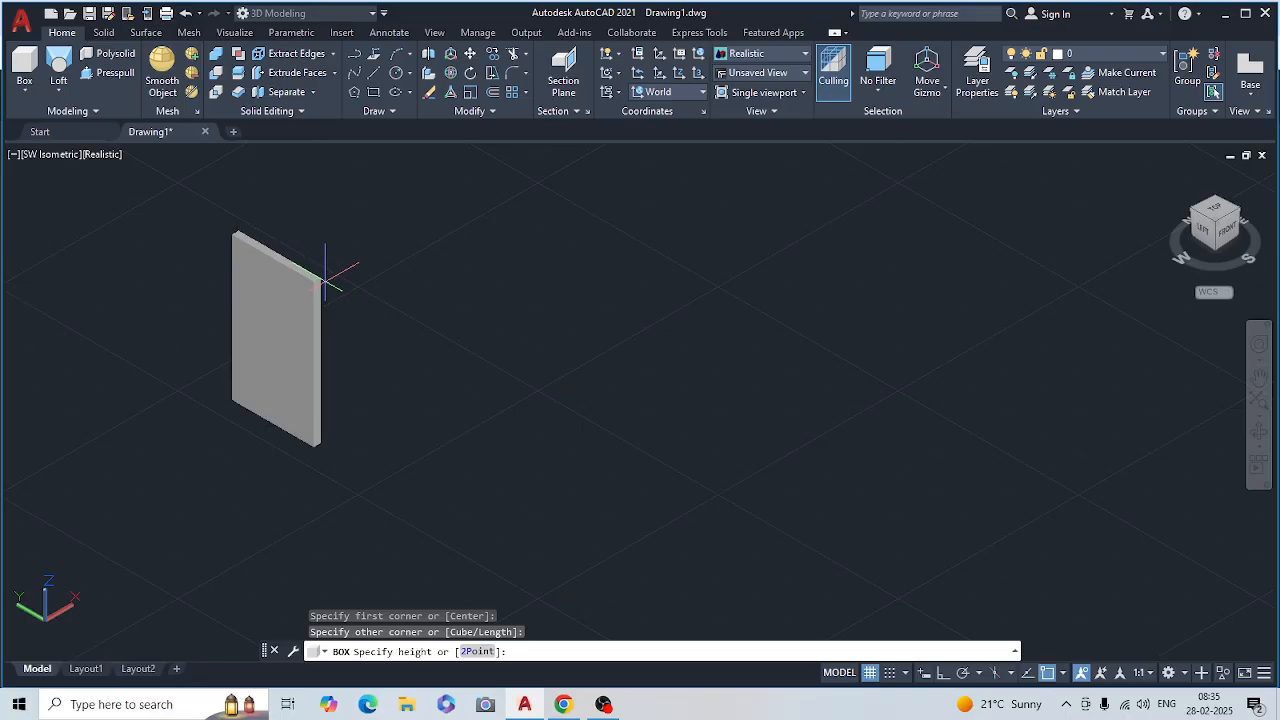
click(322, 385)
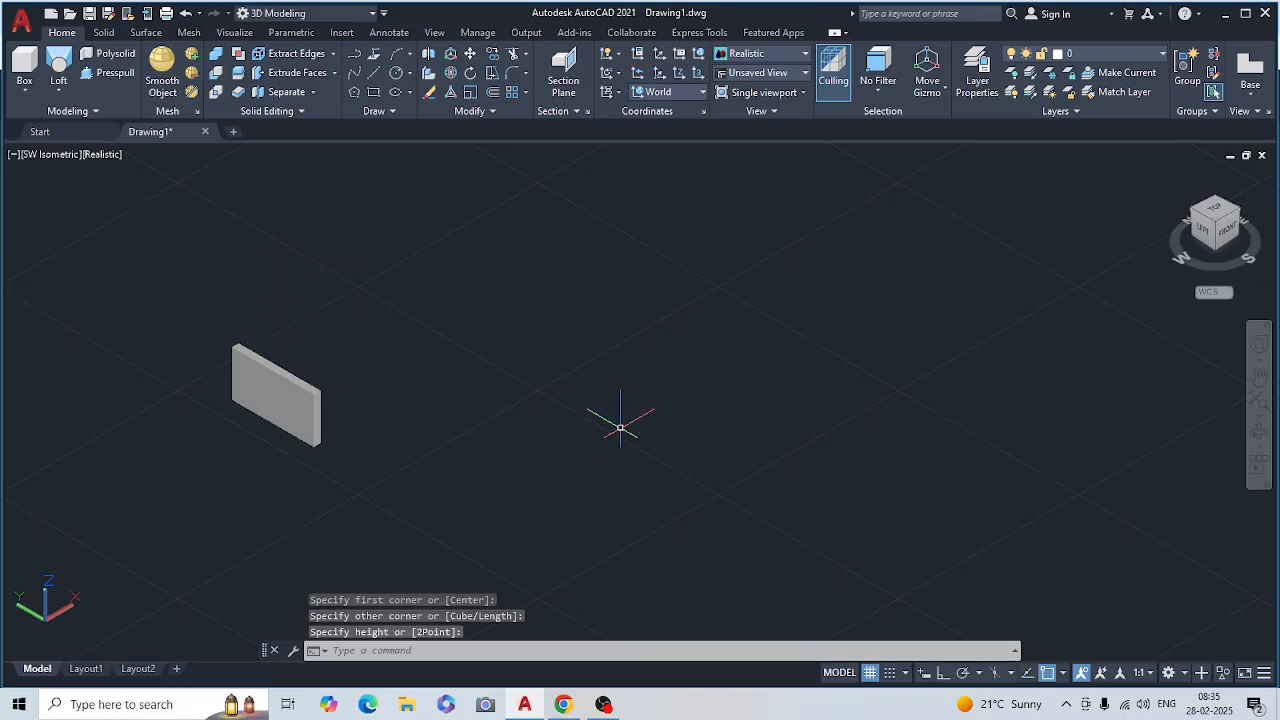
- Model a solid cylinder behind the box with a radius of about 68 and a height of about 107 units
click(27, 94)
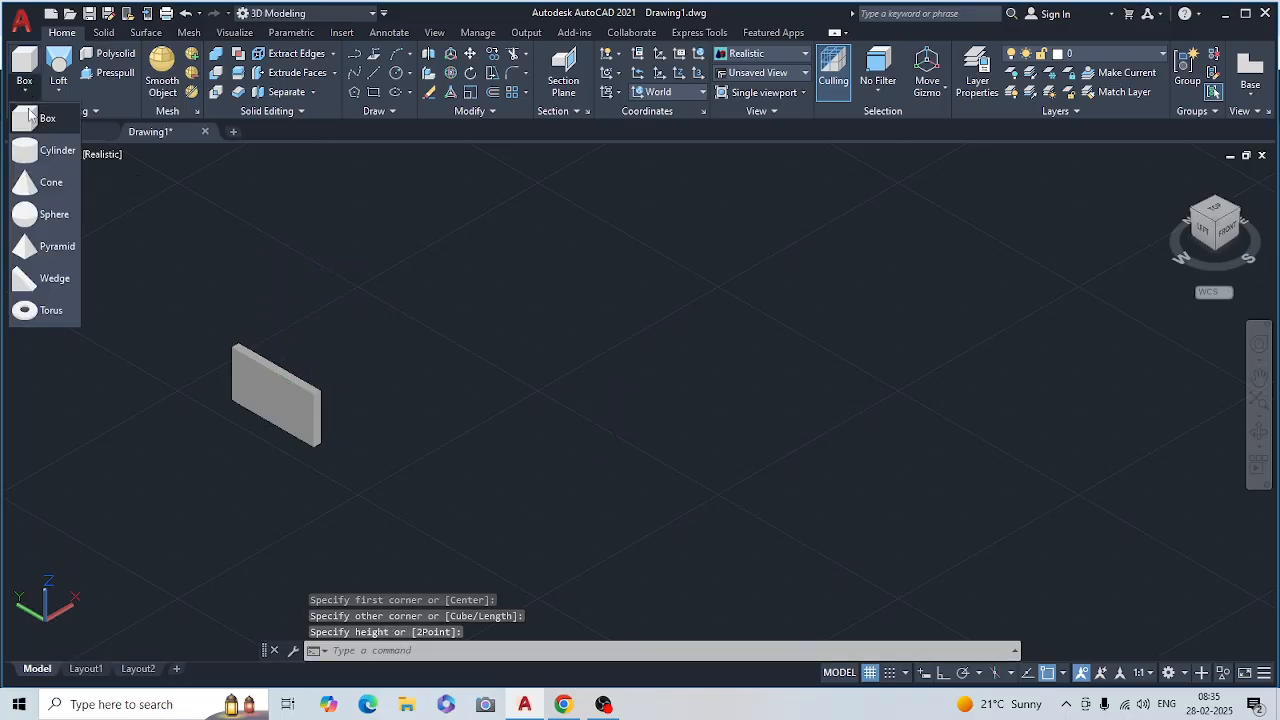
click(76, 155)
click(422, 344)
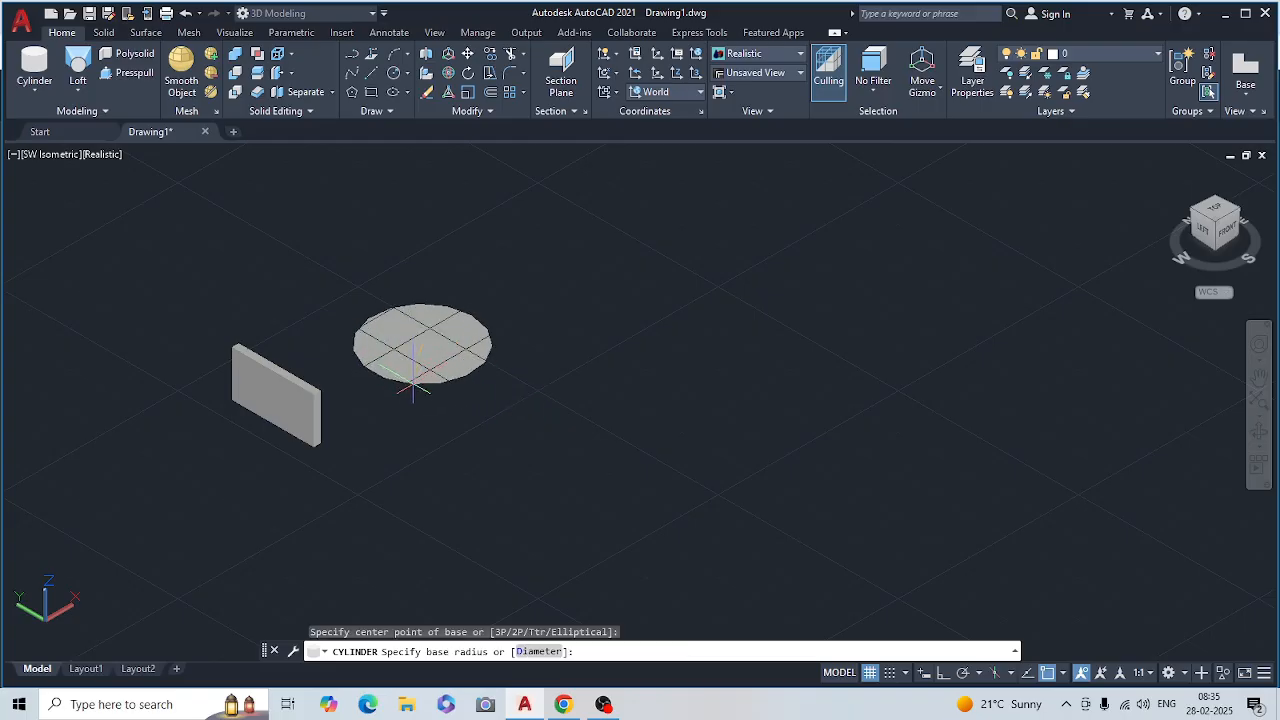
click(413, 388)
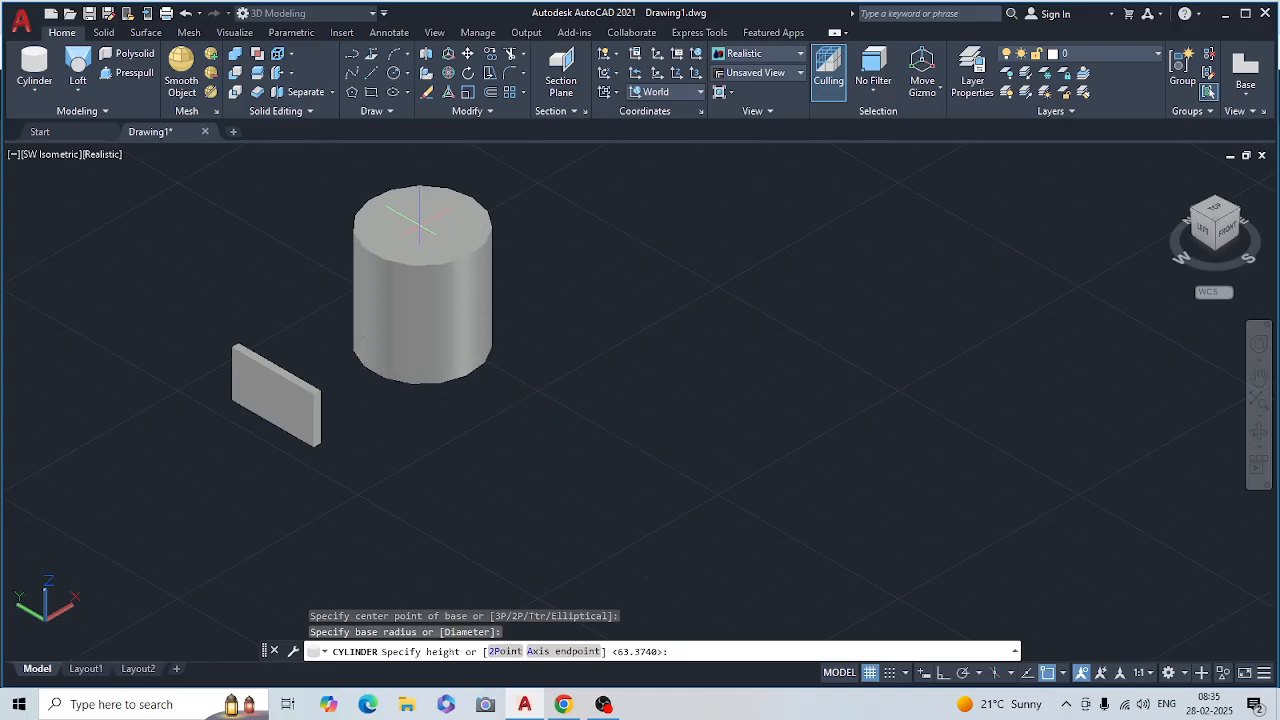
click(411, 252)
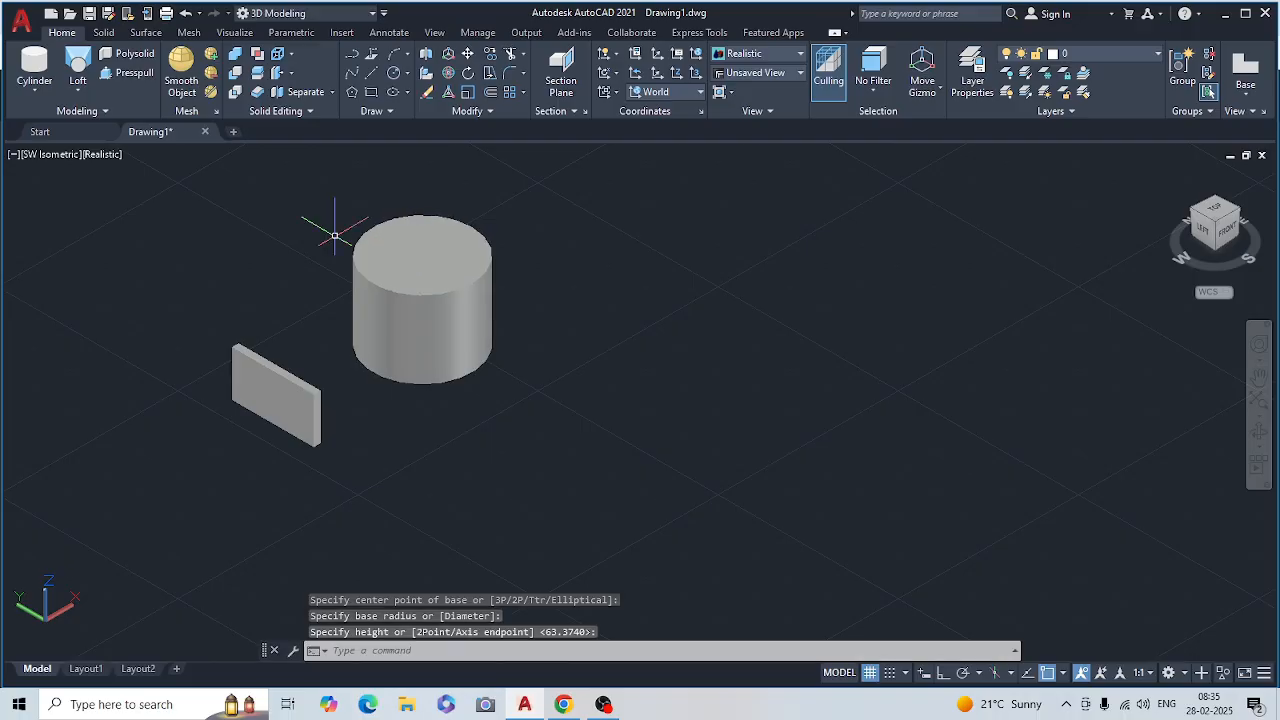
- Model a solid cone in front of the cylinder with a base radius of about 68 and a height of about 177 units
click(30, 91)
click(52, 185)
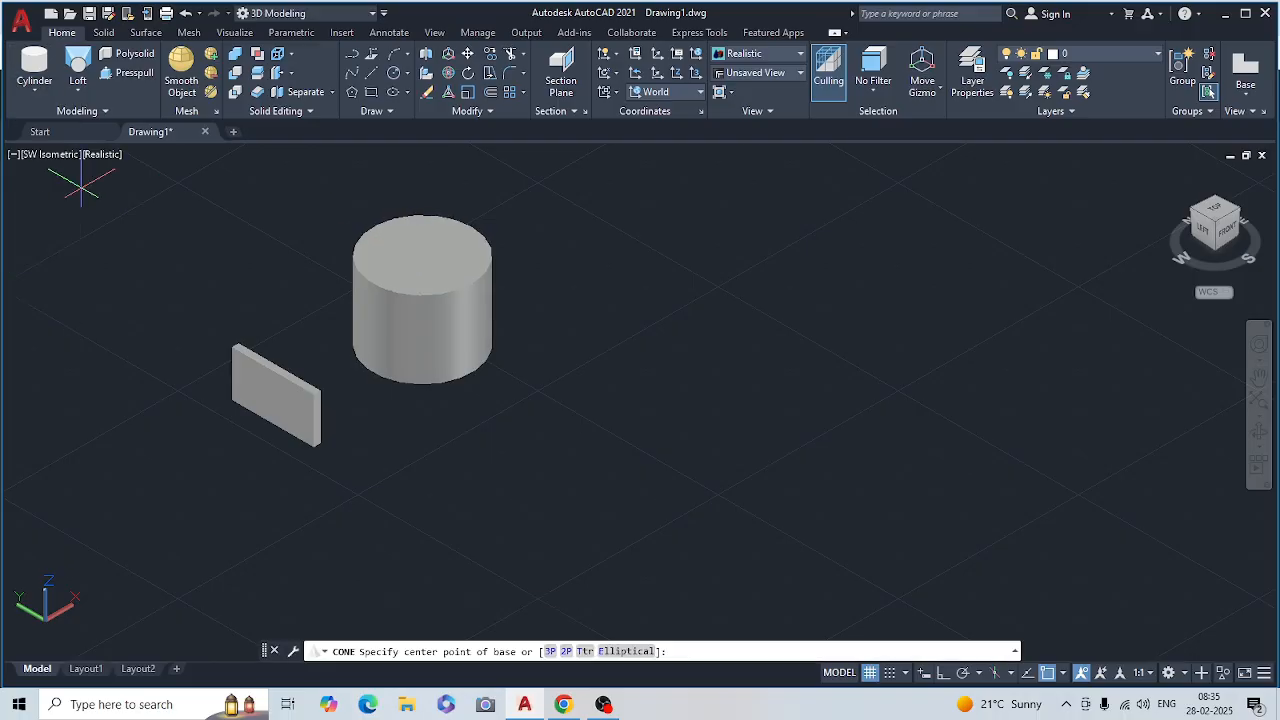
click(534, 459)
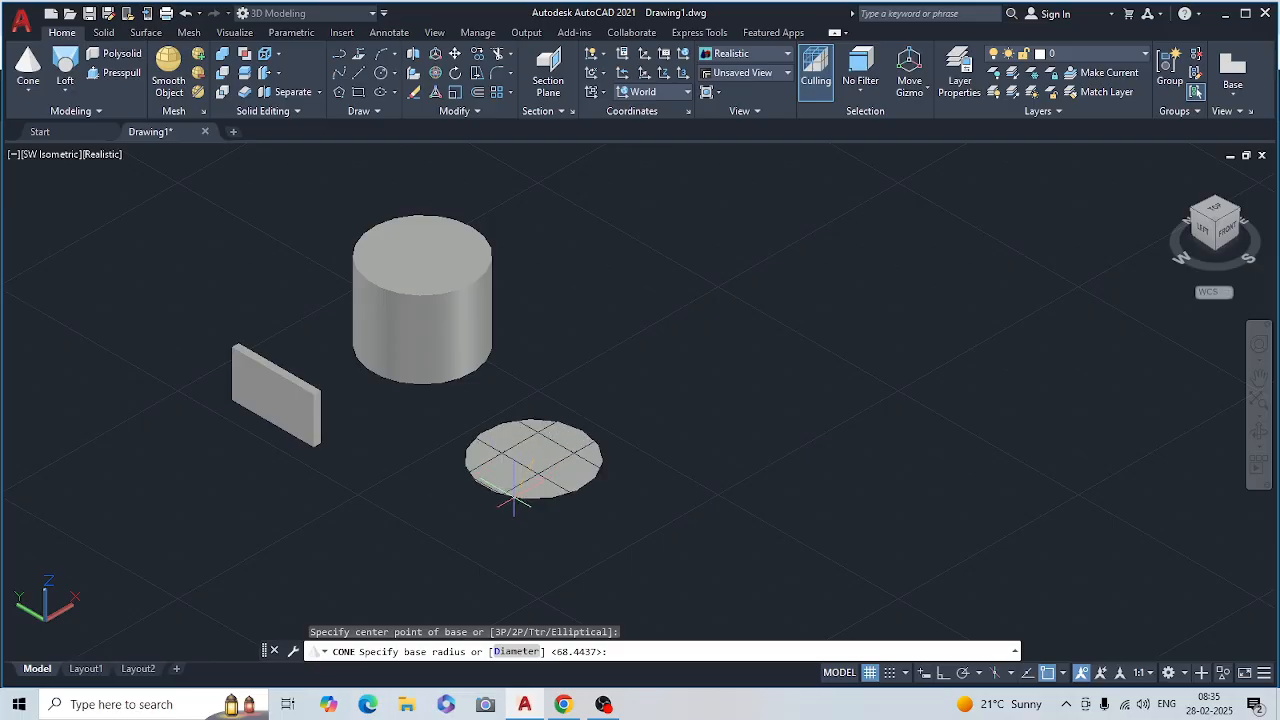
click(514, 500)
click(532, 300)
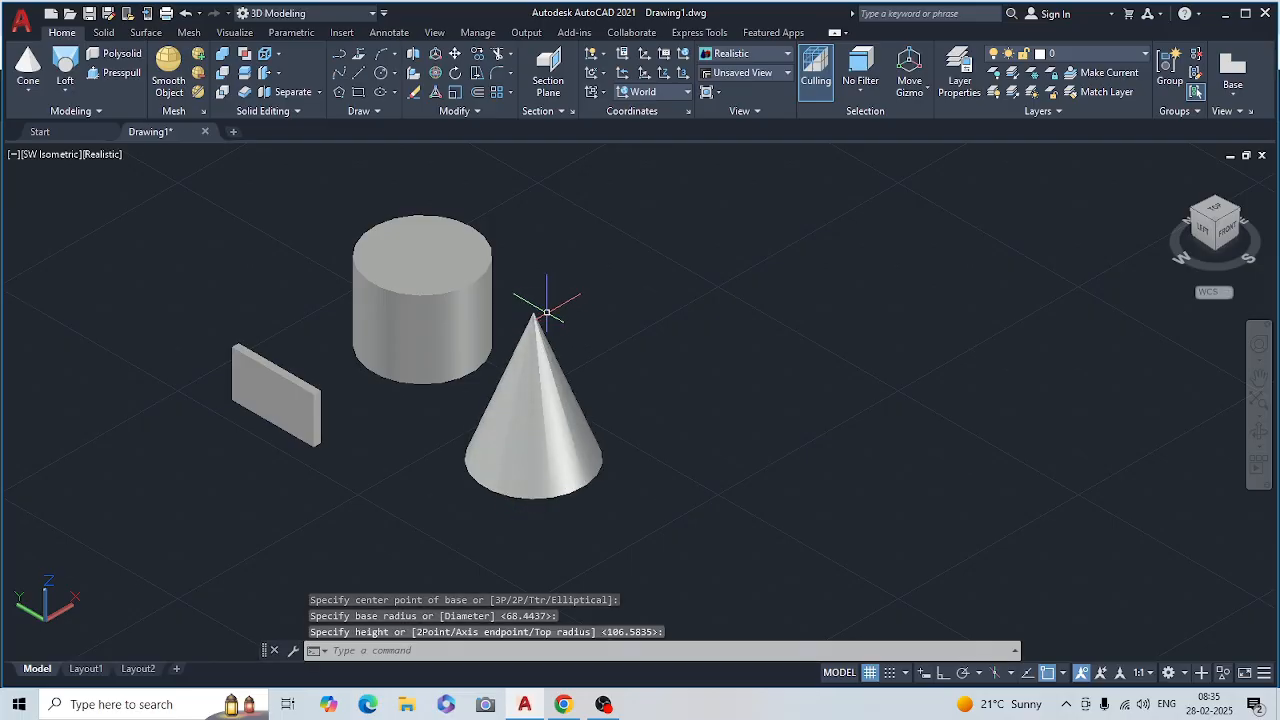
- Model a solid sphere with a radius of about 93 units in the free space beyond the cone
click(30, 92)
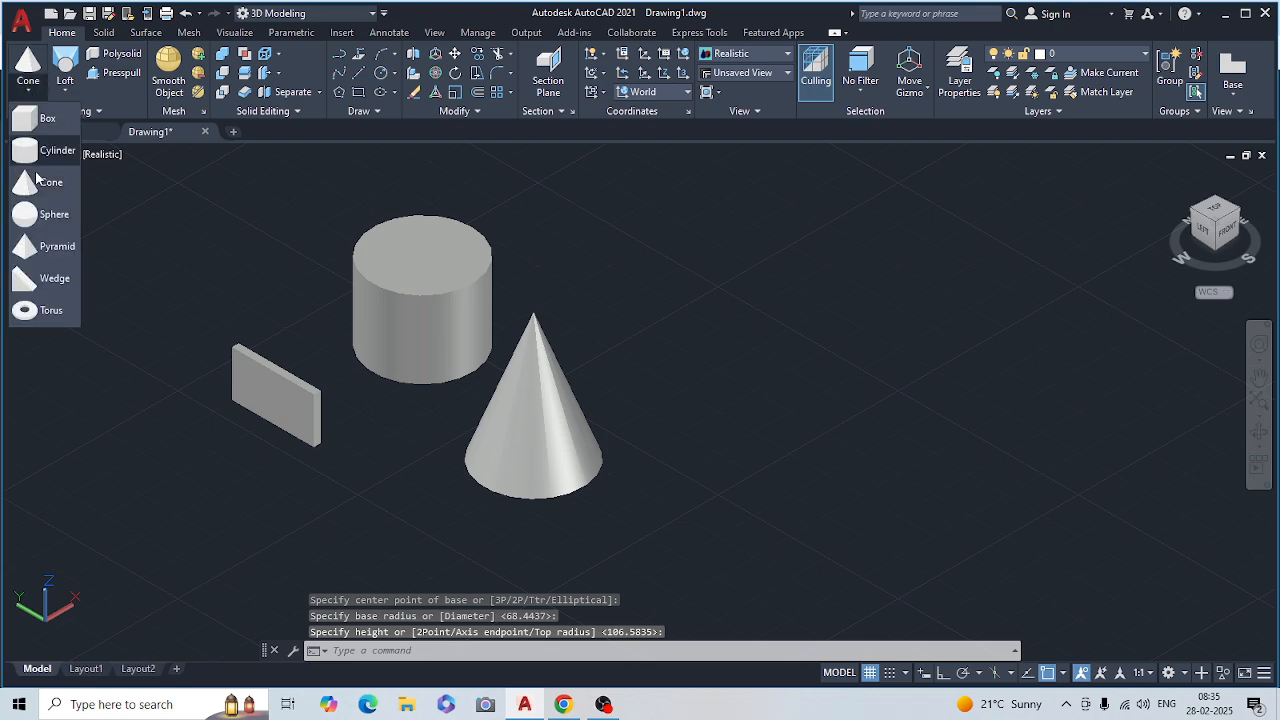
click(45, 211)
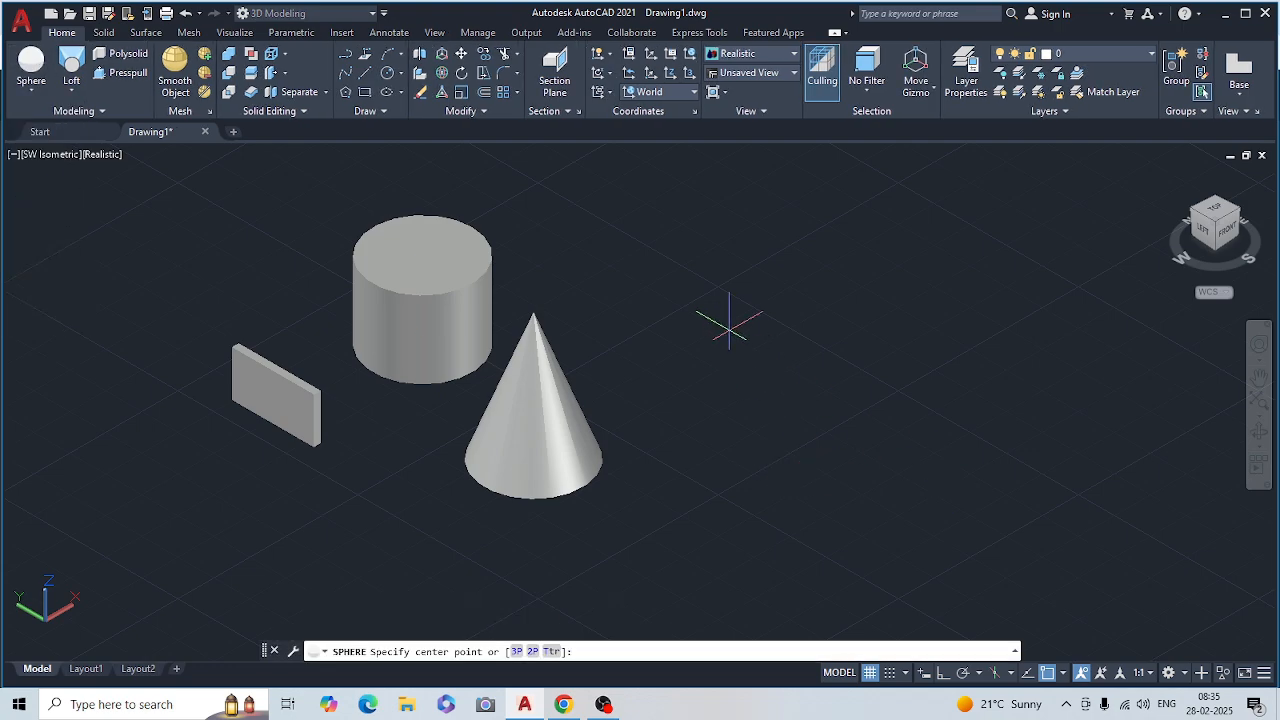
click(728, 323)
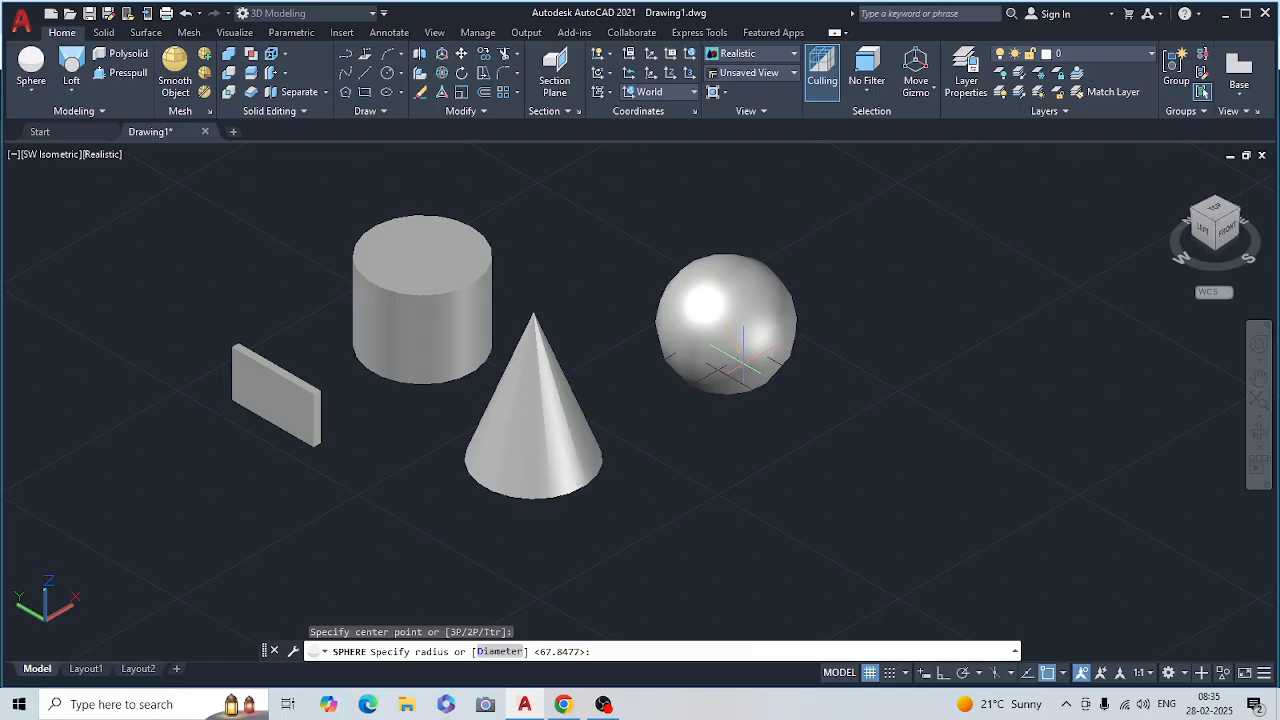
click(739, 372)
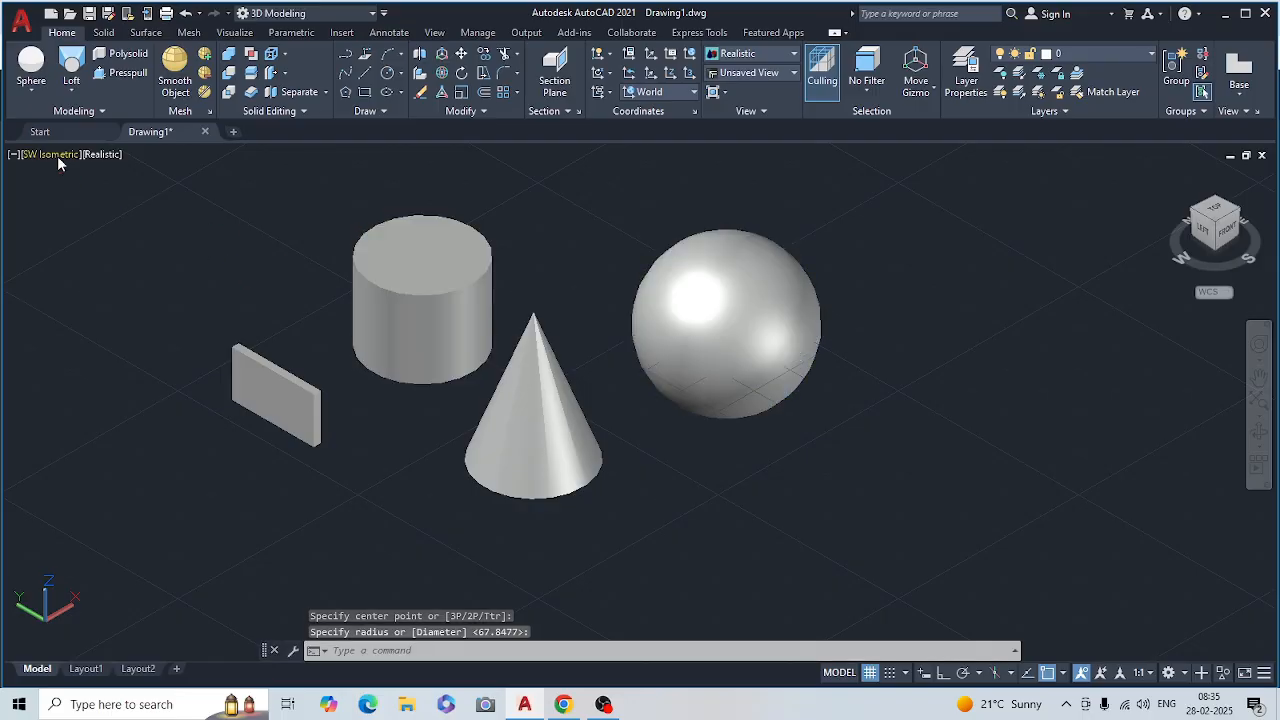
- Model a square-based solid pyramid about 196 units high between the cone and the sphere
click(31, 92)
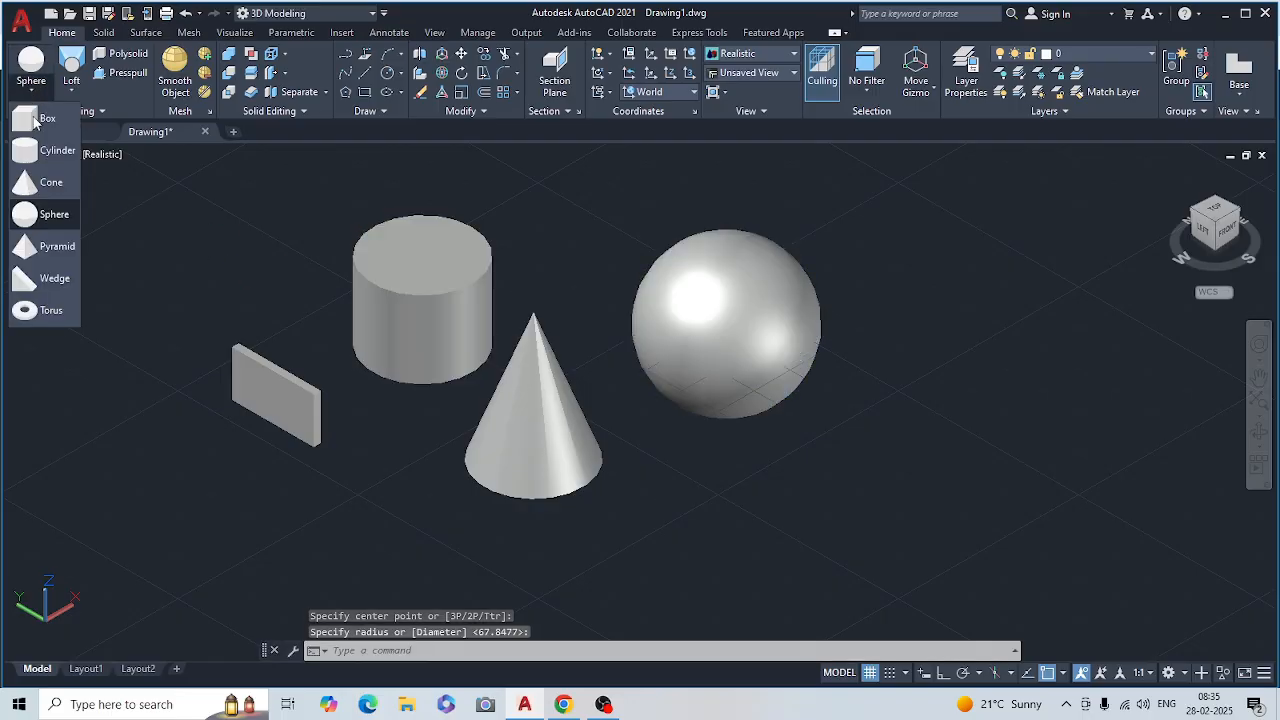
click(57, 250)
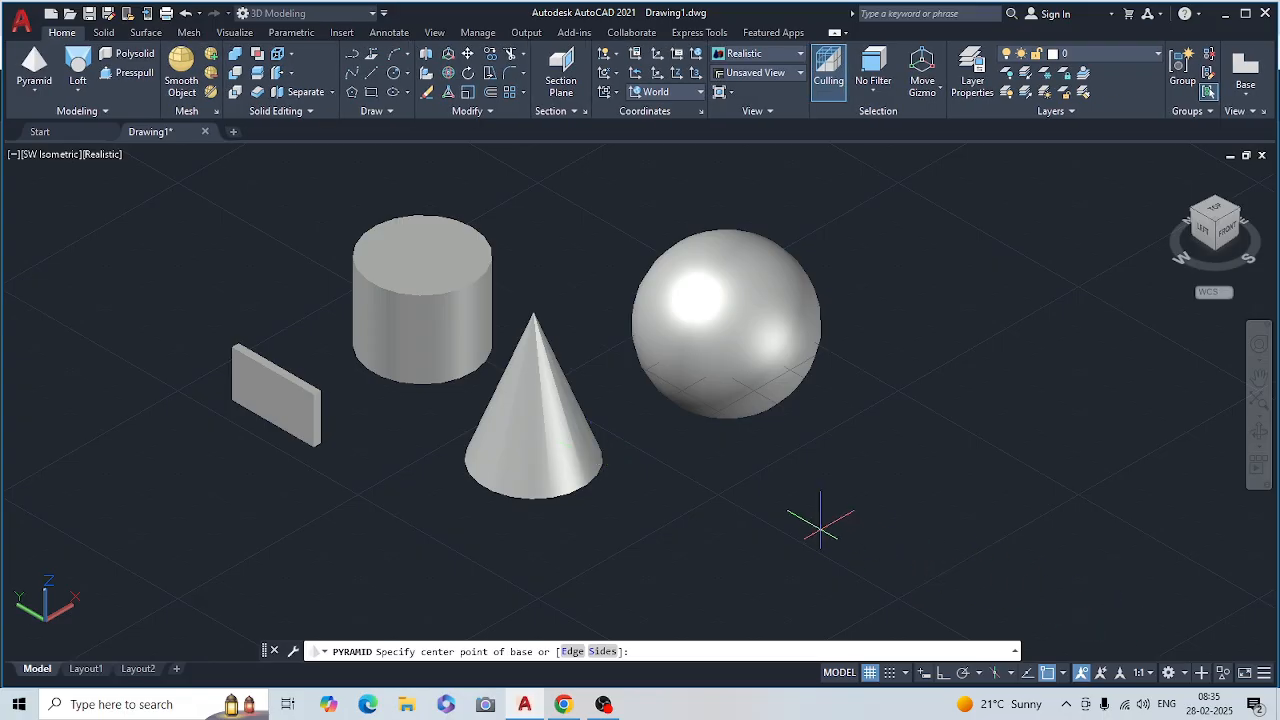
click(700, 483)
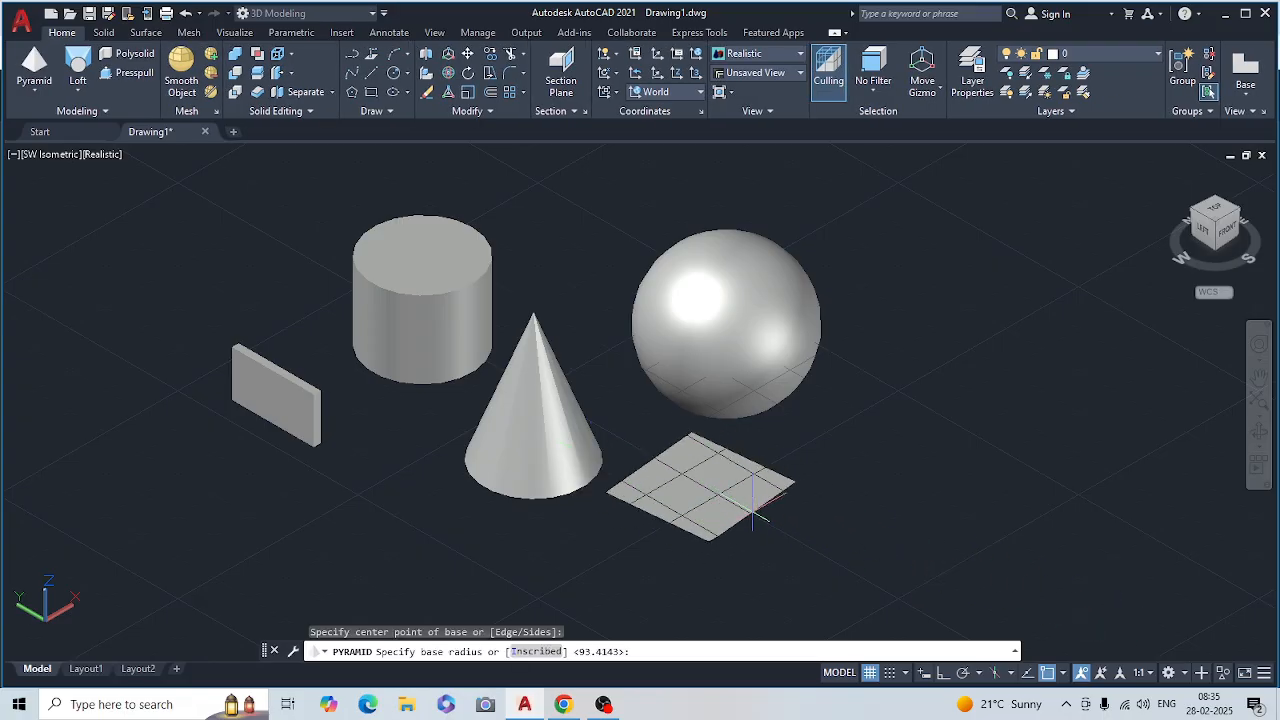
click(757, 513)
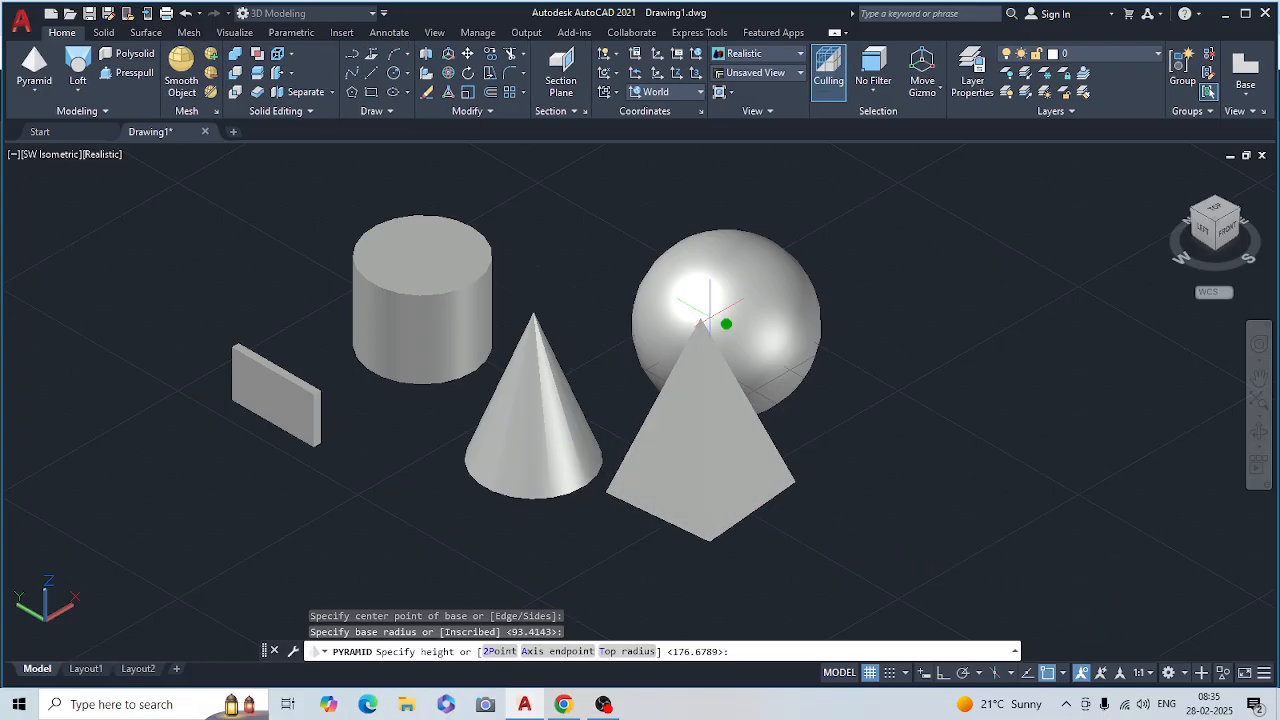
click(703, 312)
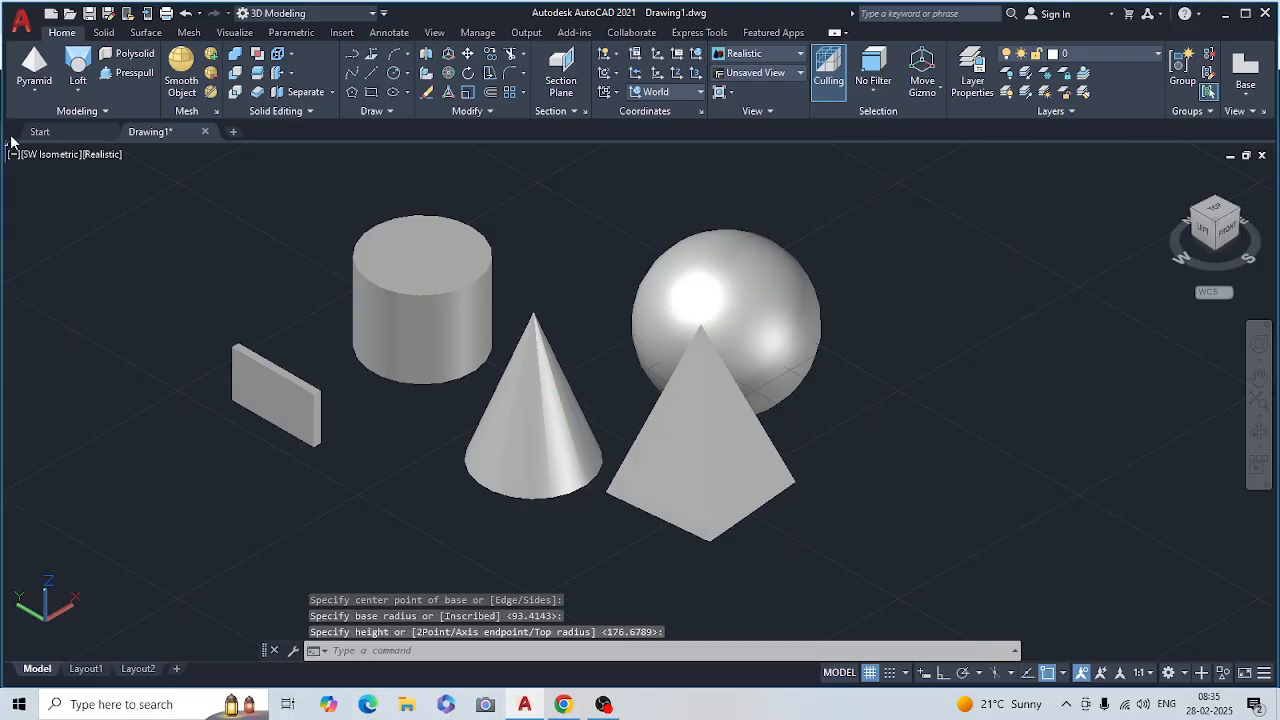
- Model a solid wedge in front of the thin box, with its tall vertical face on the box side
click(40, 90)
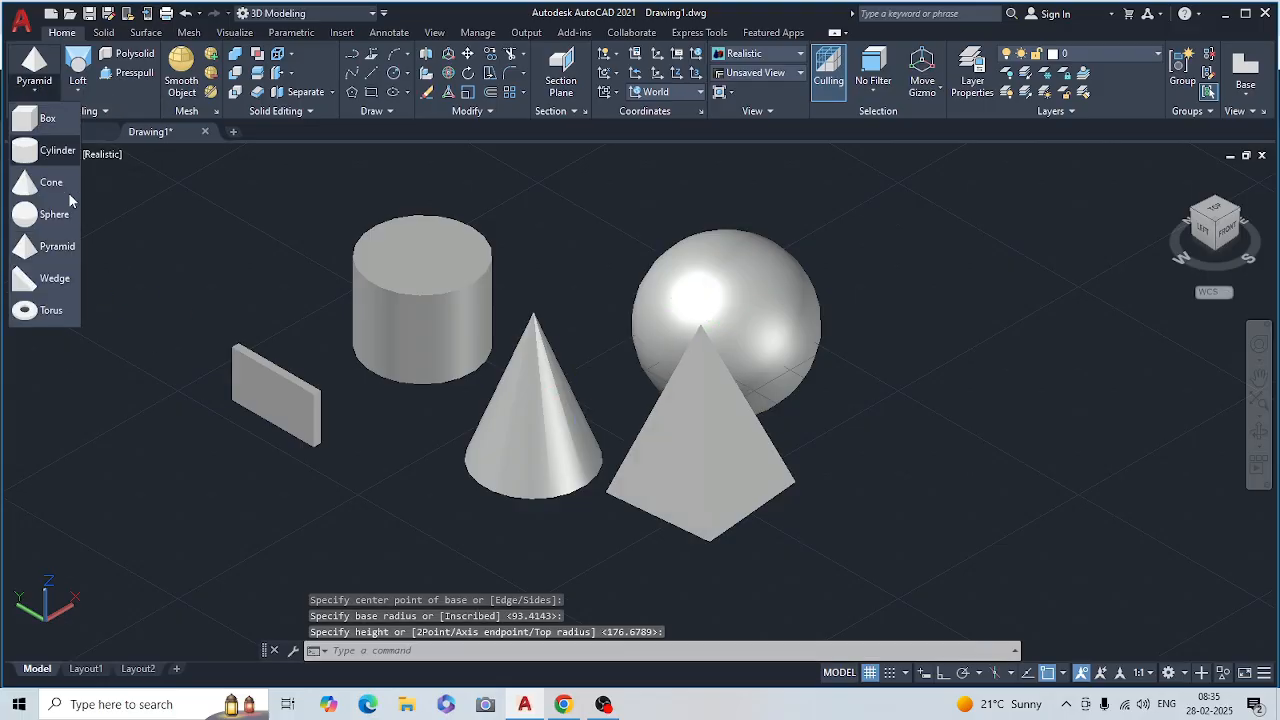
click(48, 283)
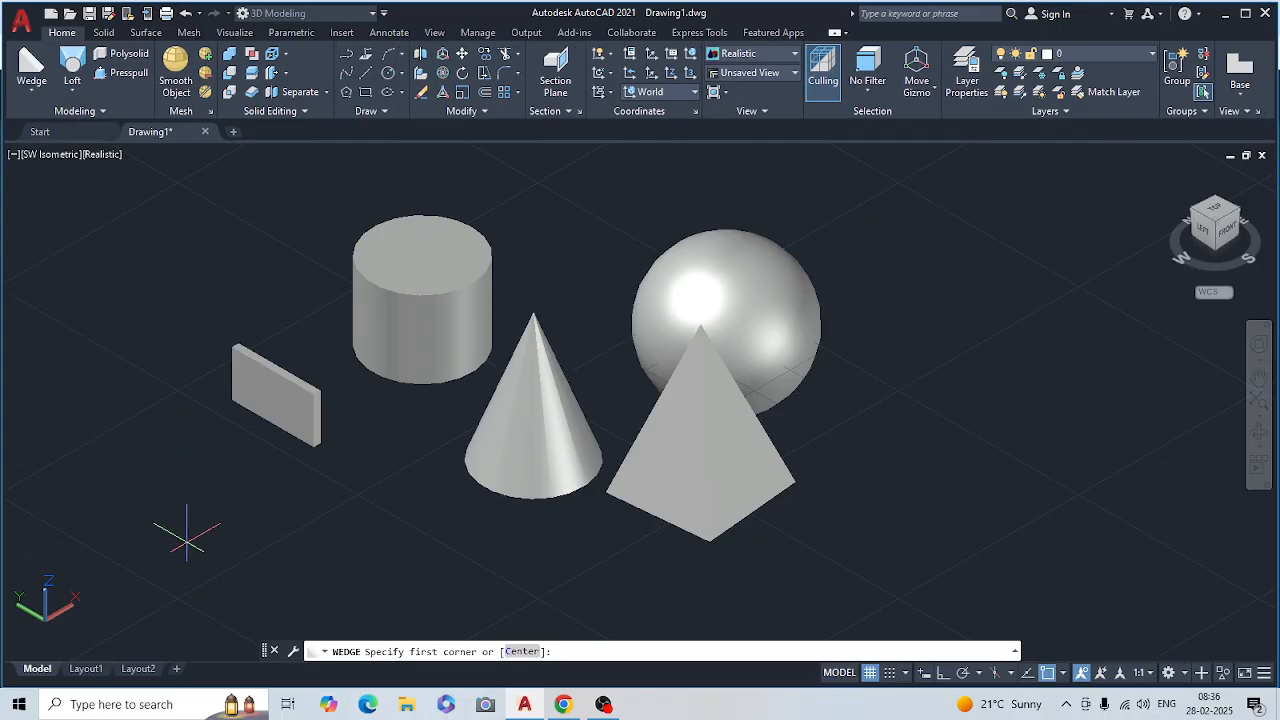
click(187, 547)
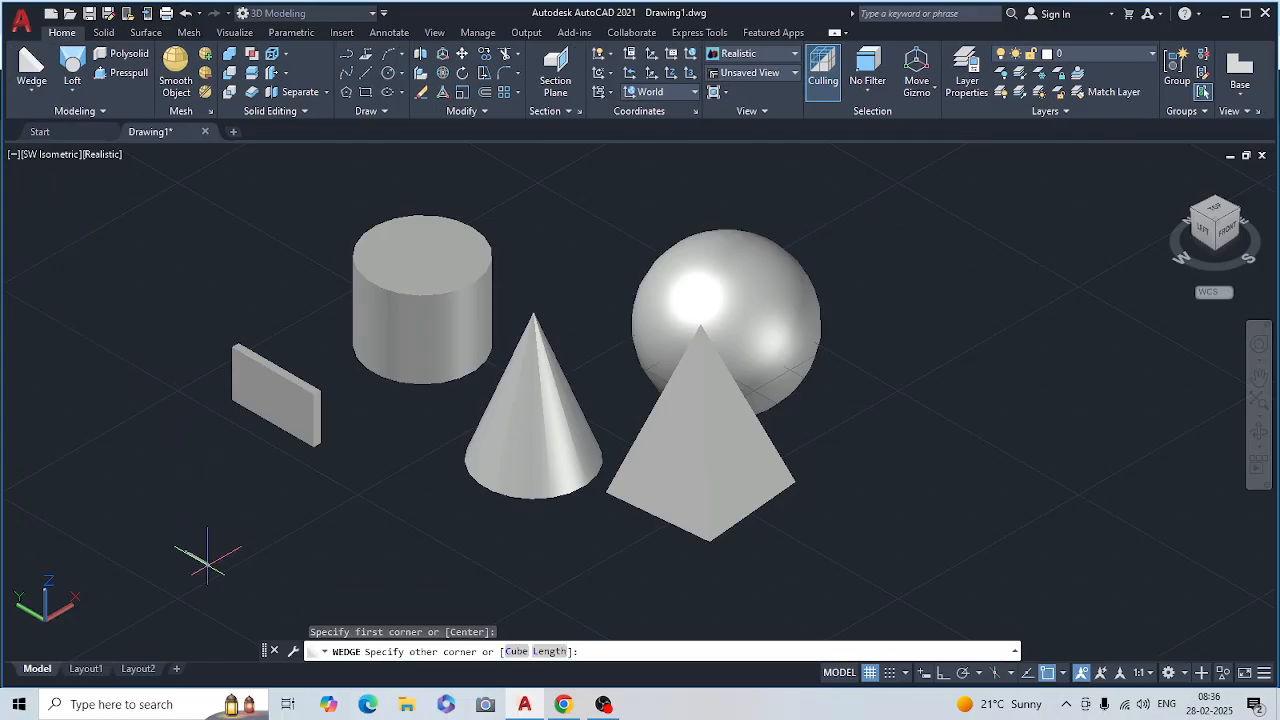
click(380, 548)
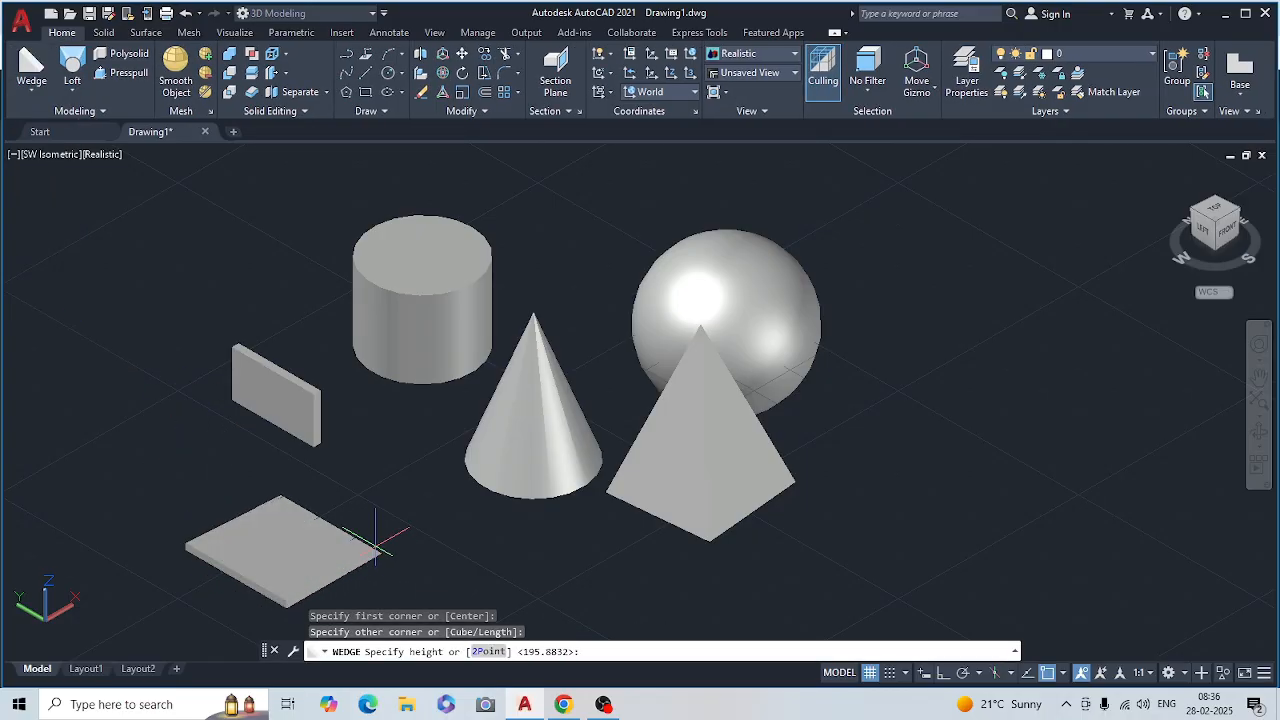
click(289, 368)
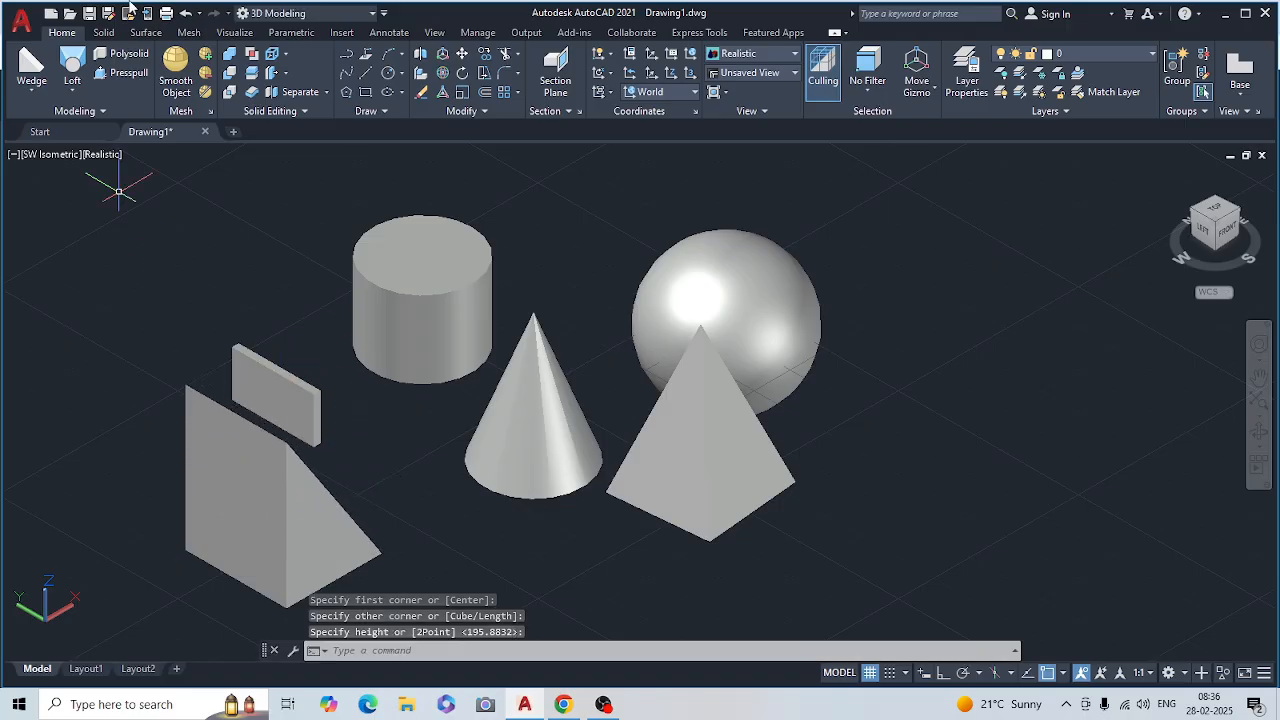
- Model a solid torus in the free space beyond the sphere and pyramid, with a tube thick enough to leave an open centre
click(32, 92)
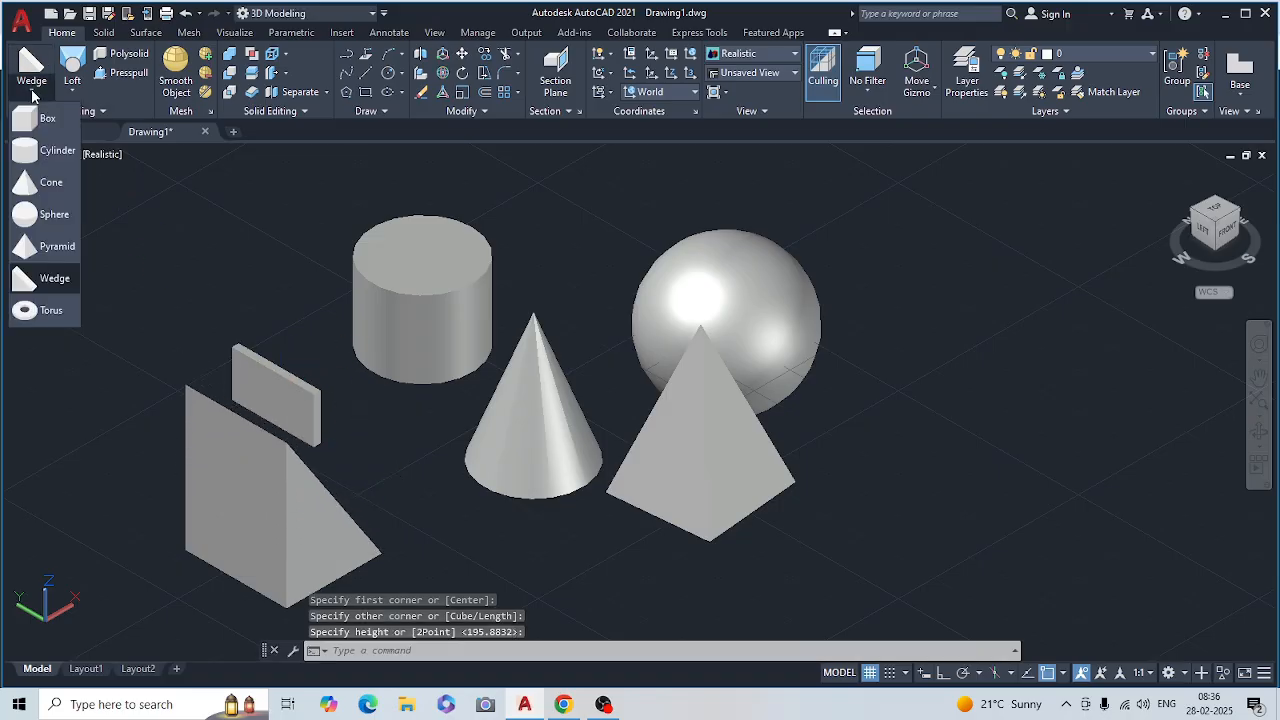
click(50, 311)
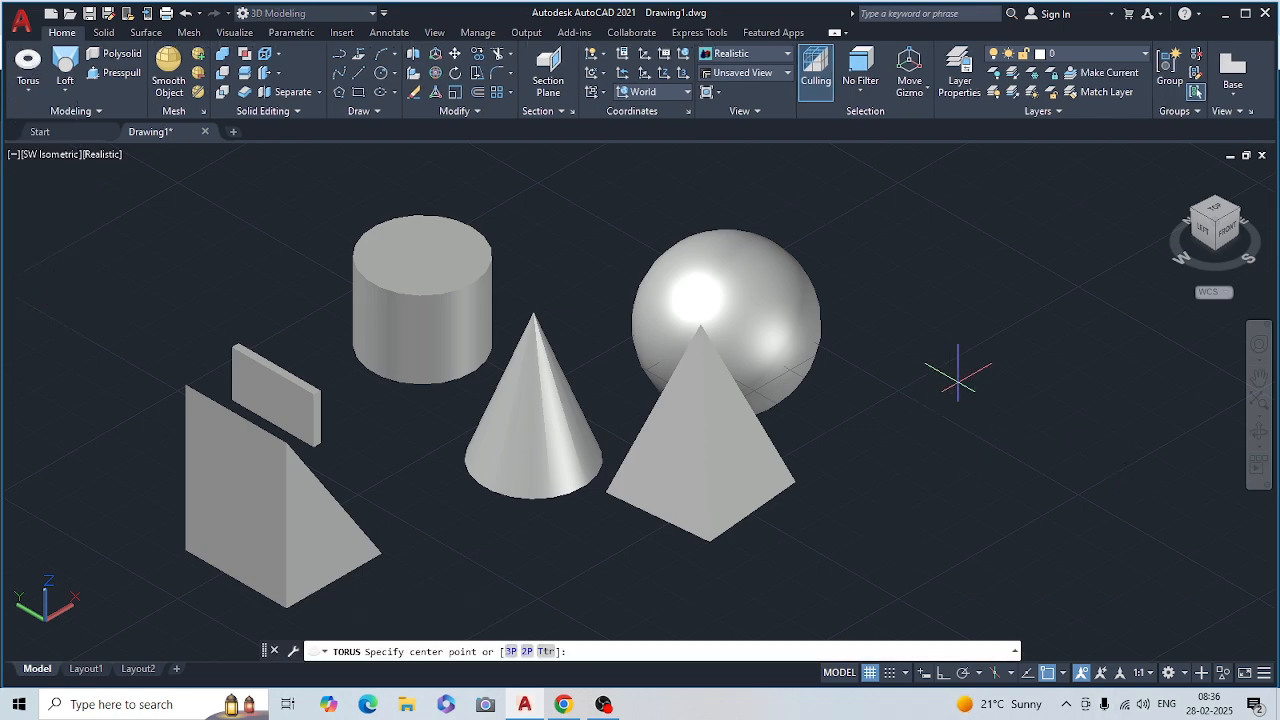
click(958, 378)
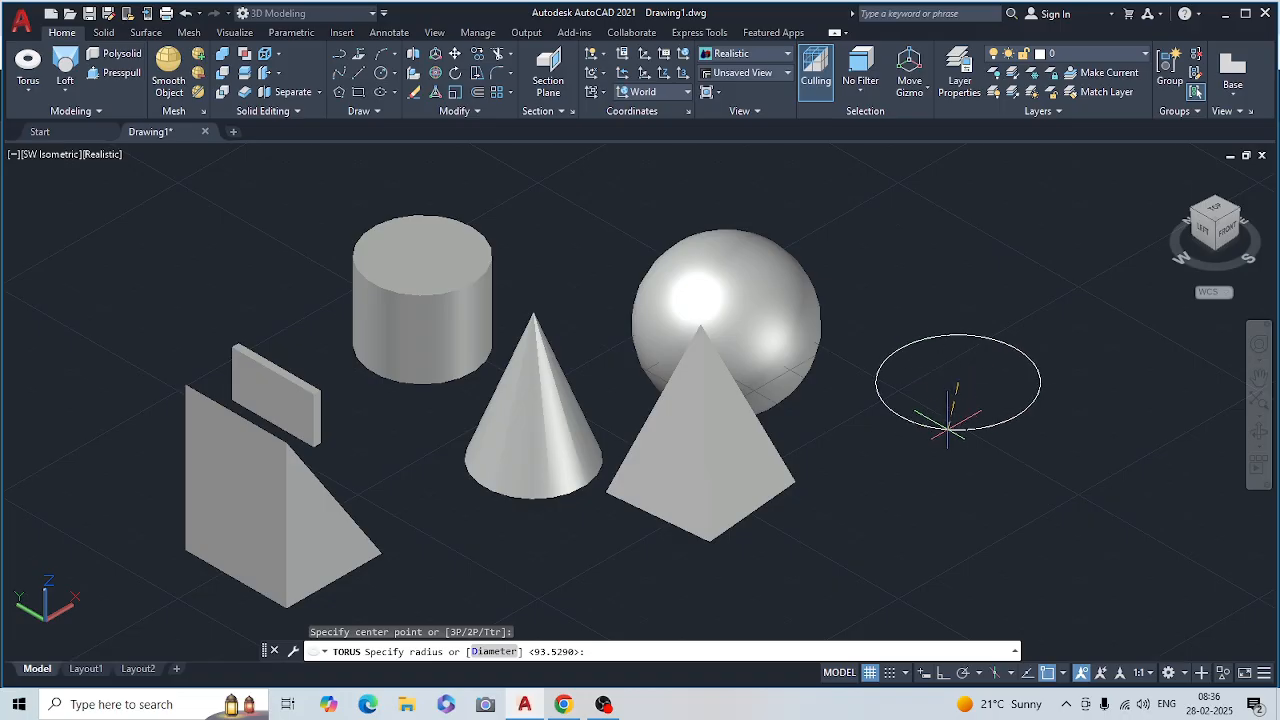
click(947, 426)
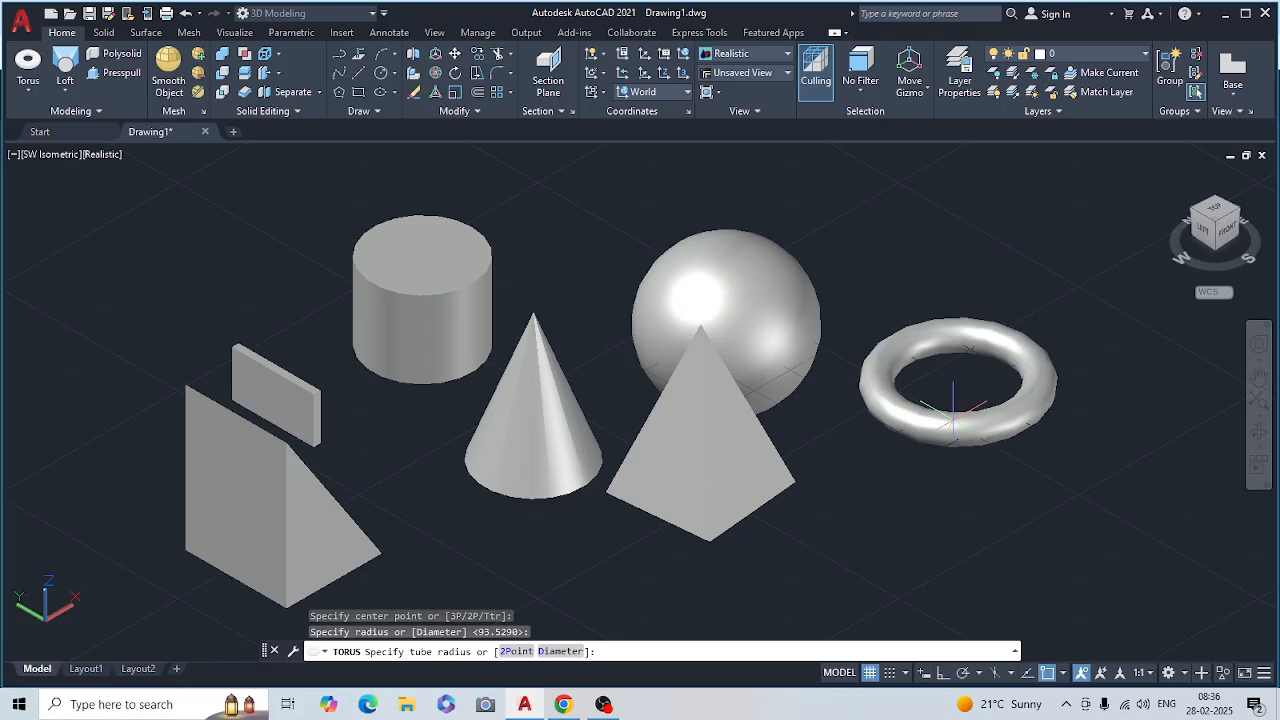
click(953, 408)
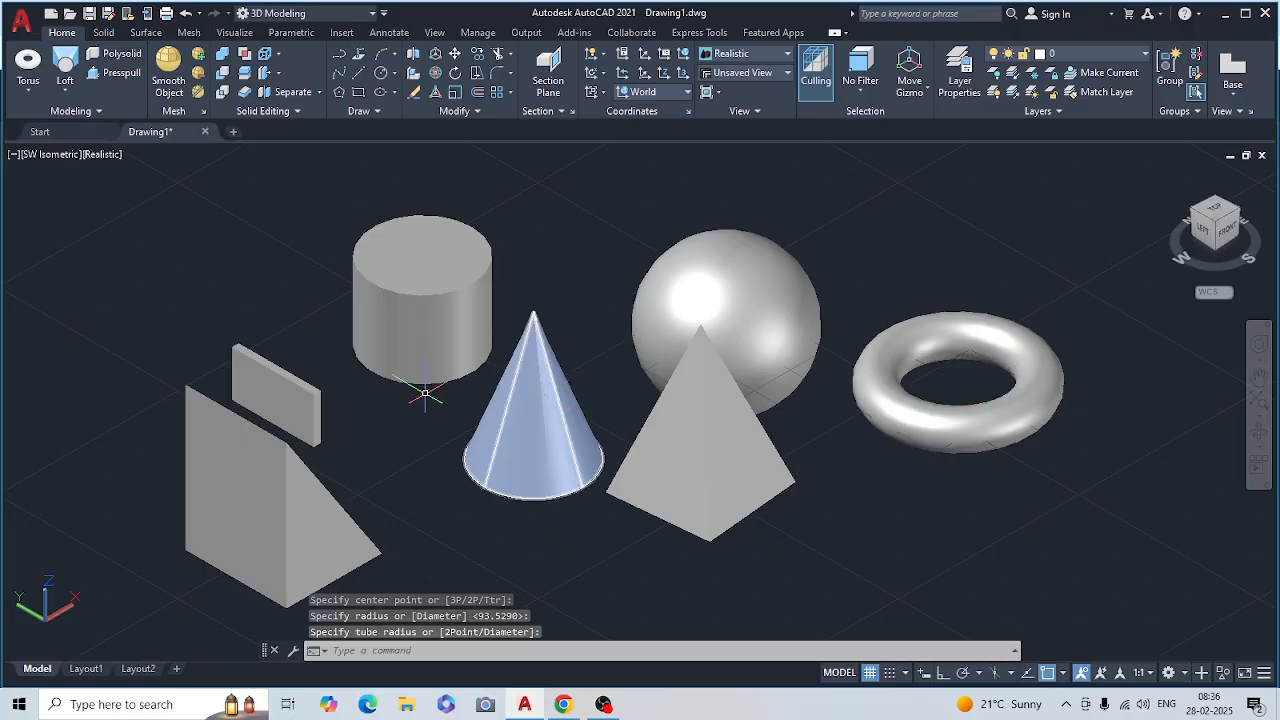
- Draw a roughly square rectangle on the ground plane in the free space beyond the torus
click(27, 90)
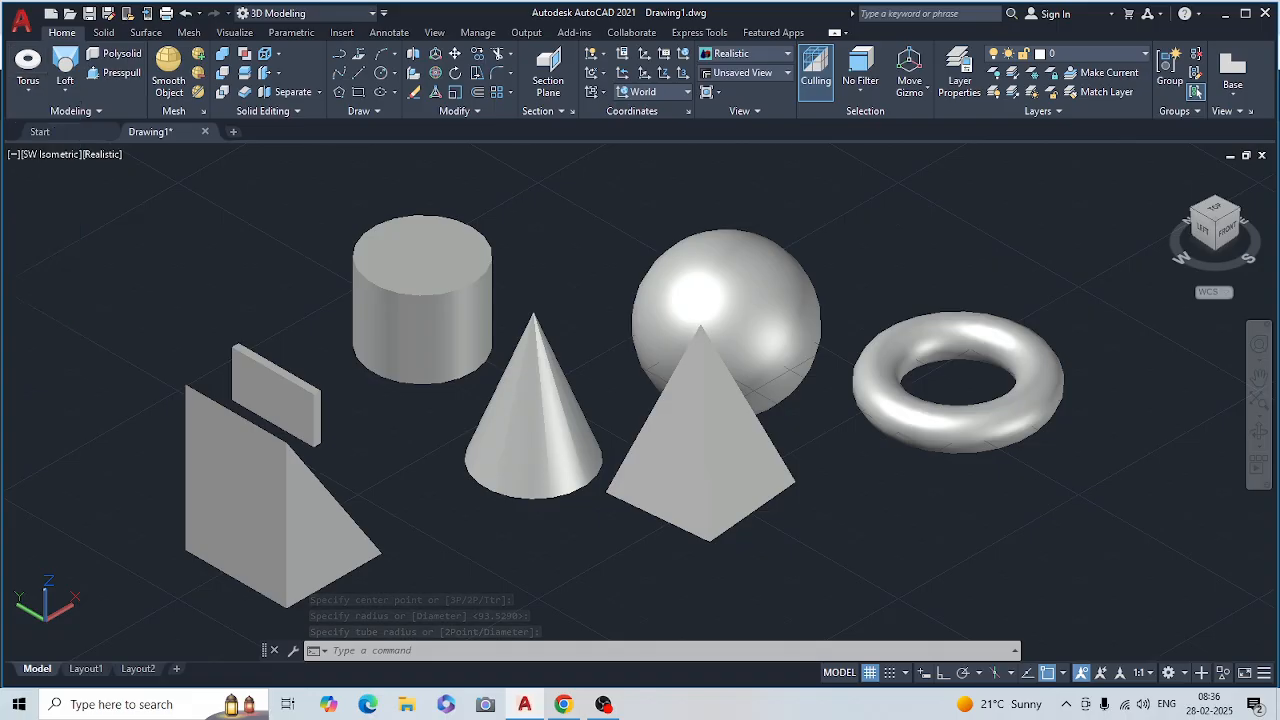
click(67, 88)
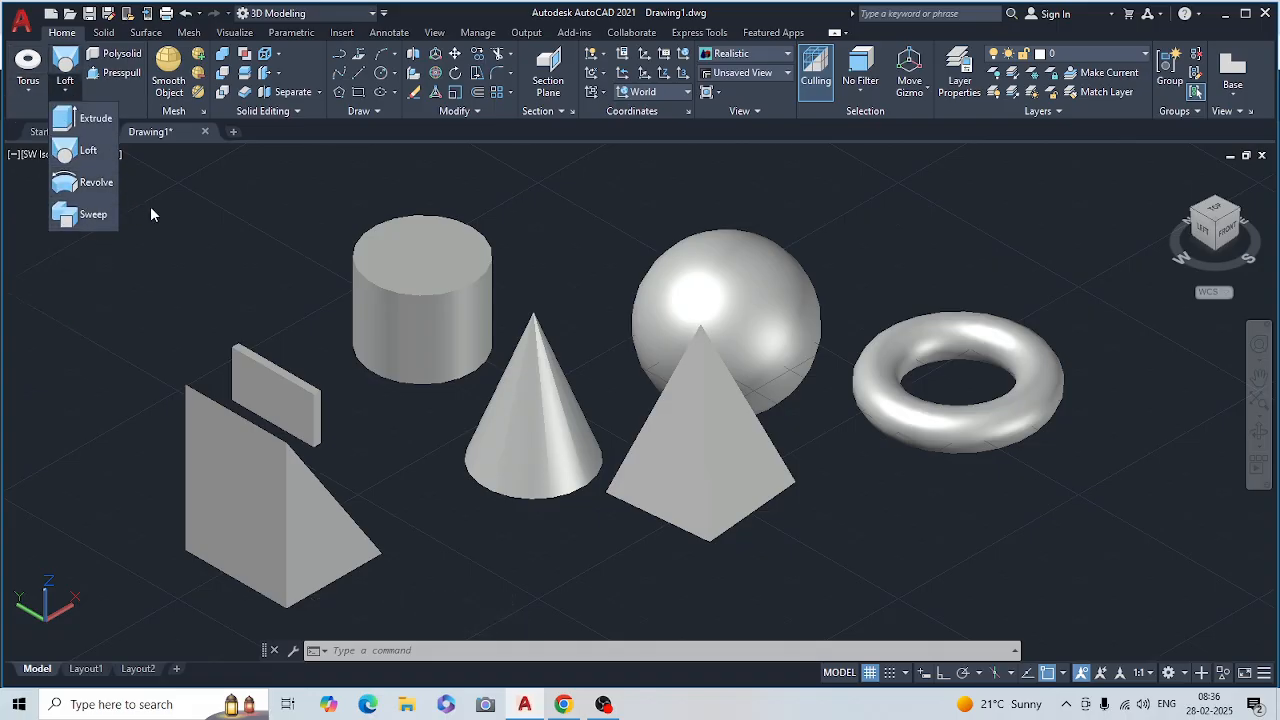
scroll(1006, 450, down, 4)
scroll(1006, 450, up, 2)
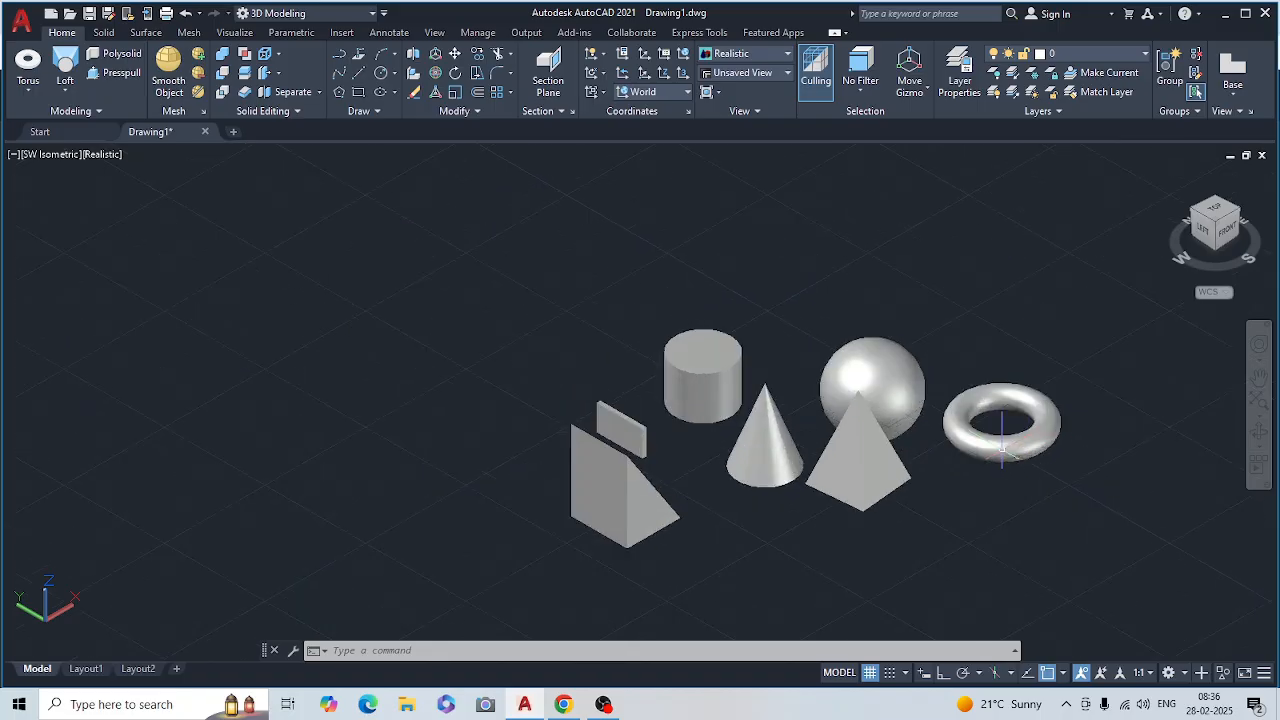
middle_drag(1072, 486, 574, 429)
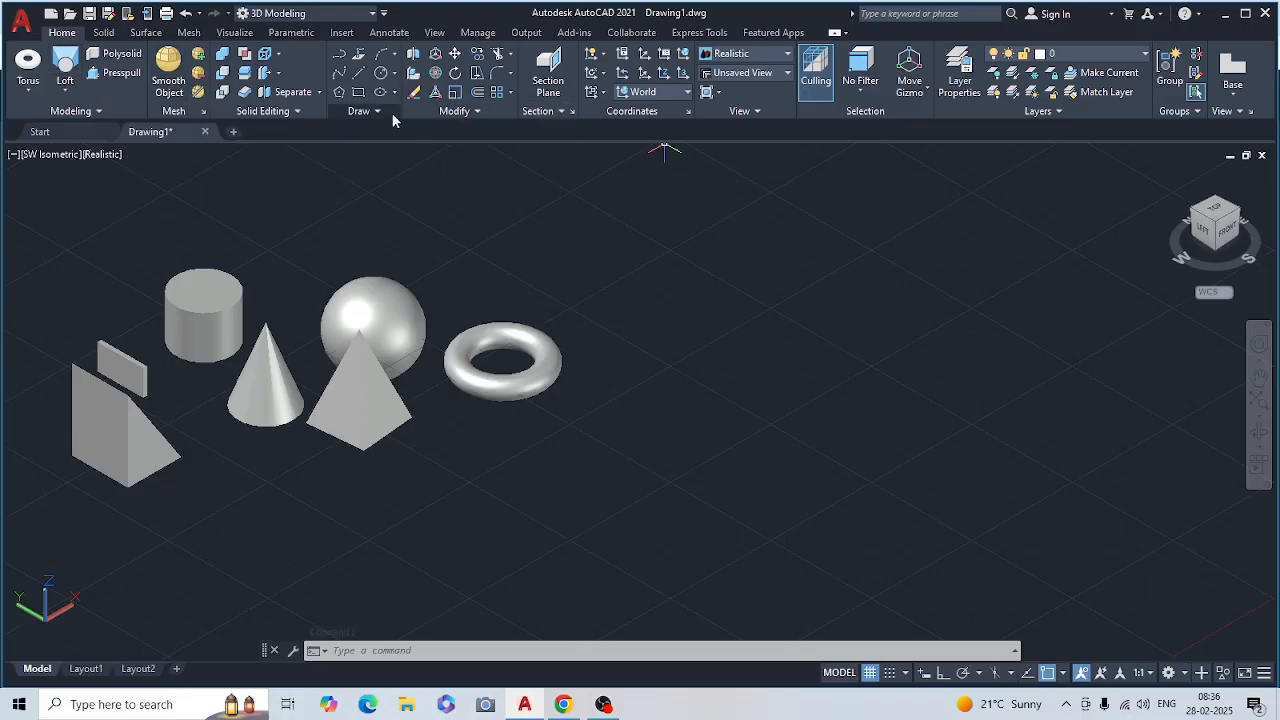
click(65, 90)
click(97, 119)
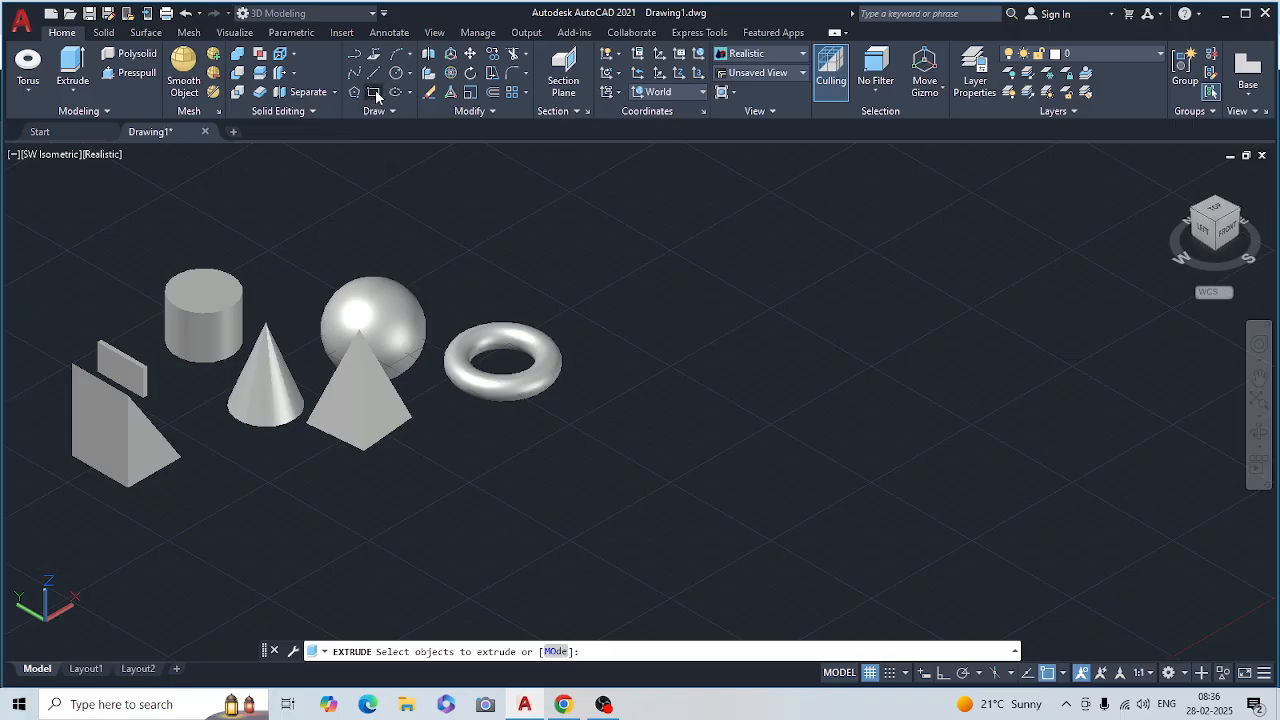
click(374, 93)
click(601, 267)
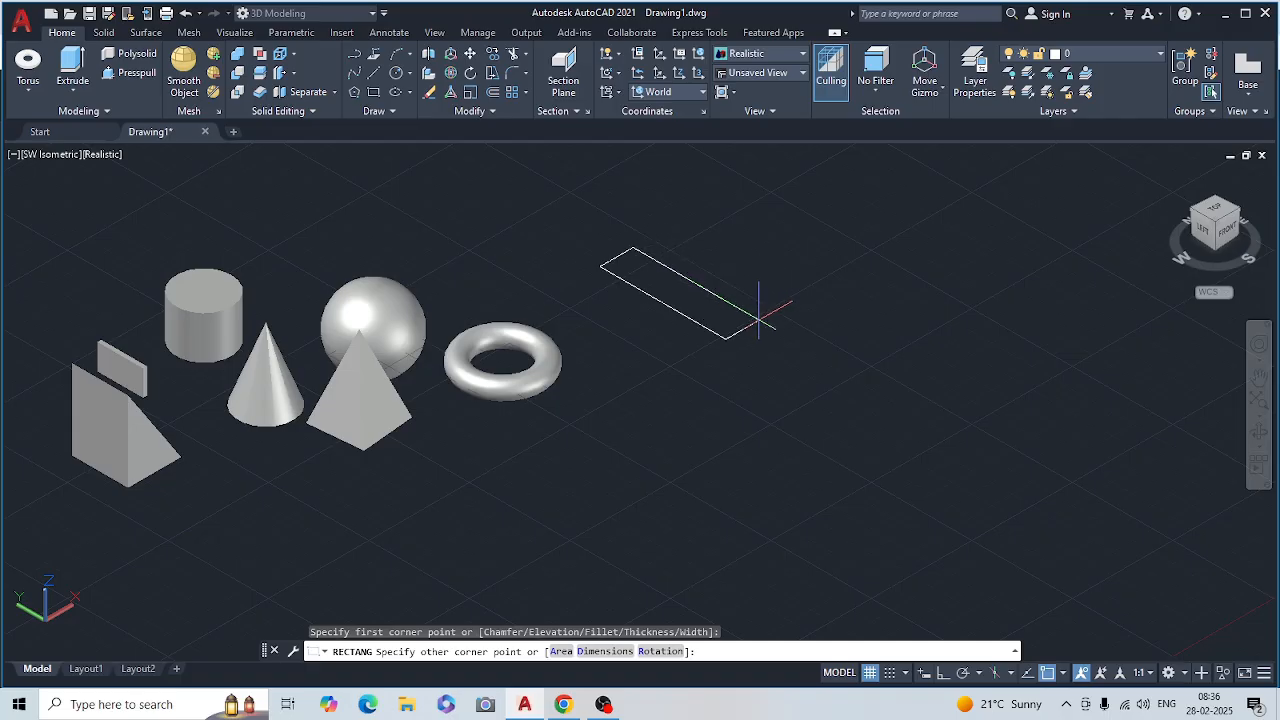
click(777, 268)
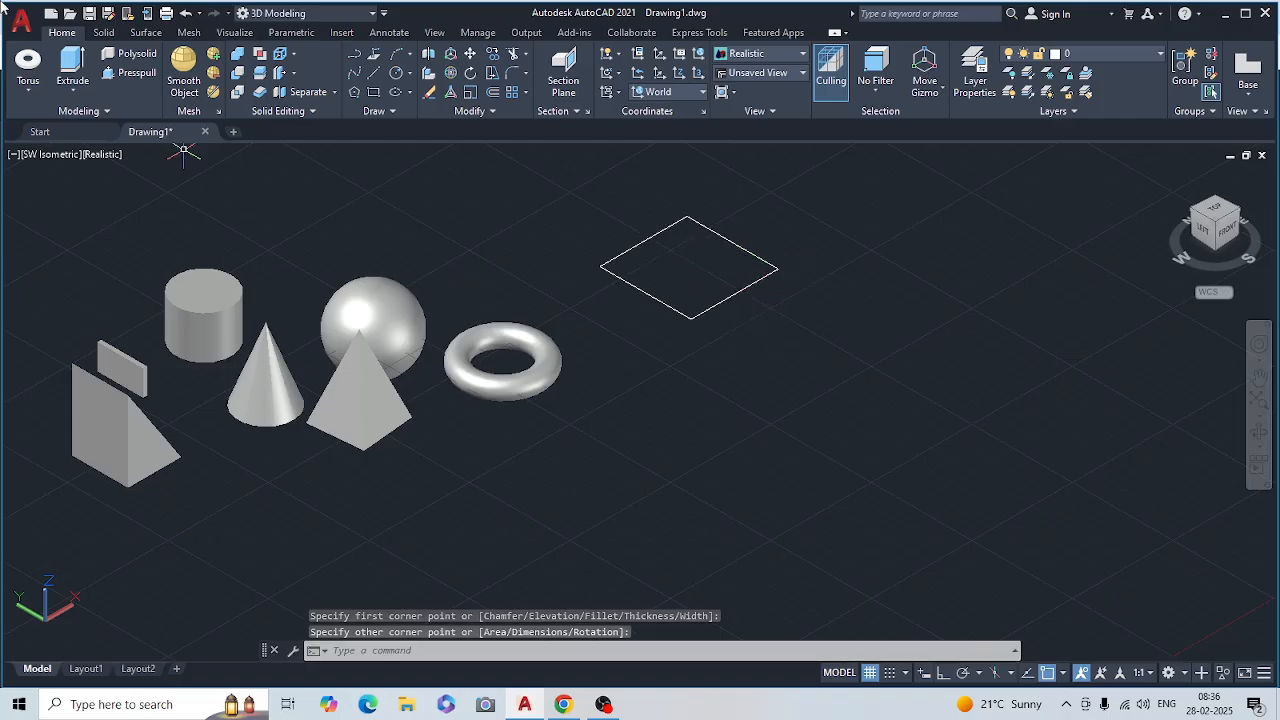
- Extrude the rectangle upward into a solid block of roughly cubic proportions
click(75, 92)
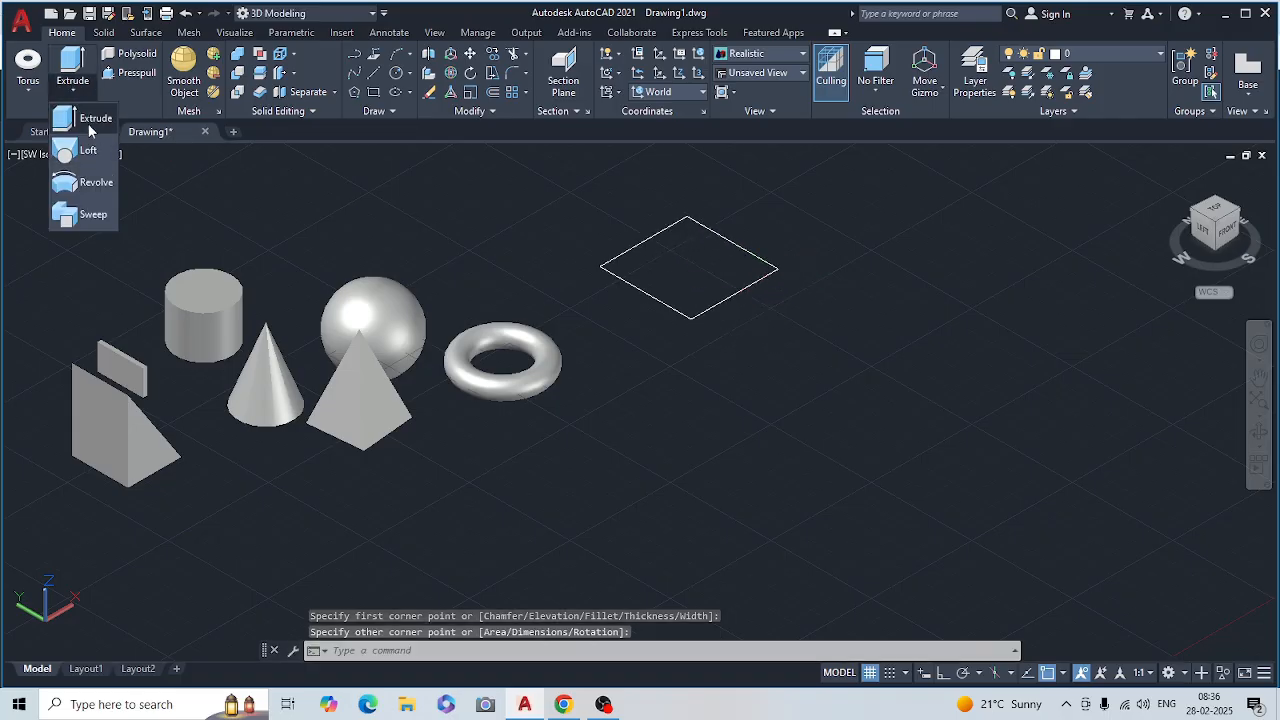
click(93, 120)
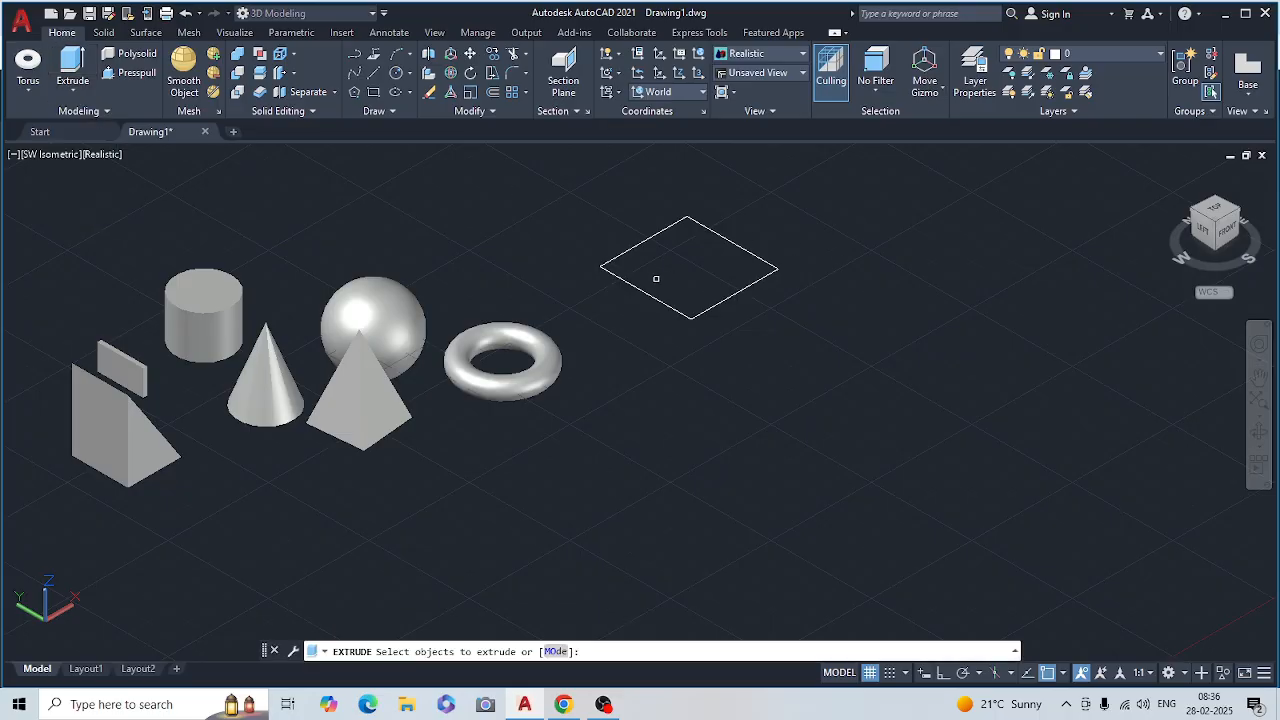
click(655, 298)
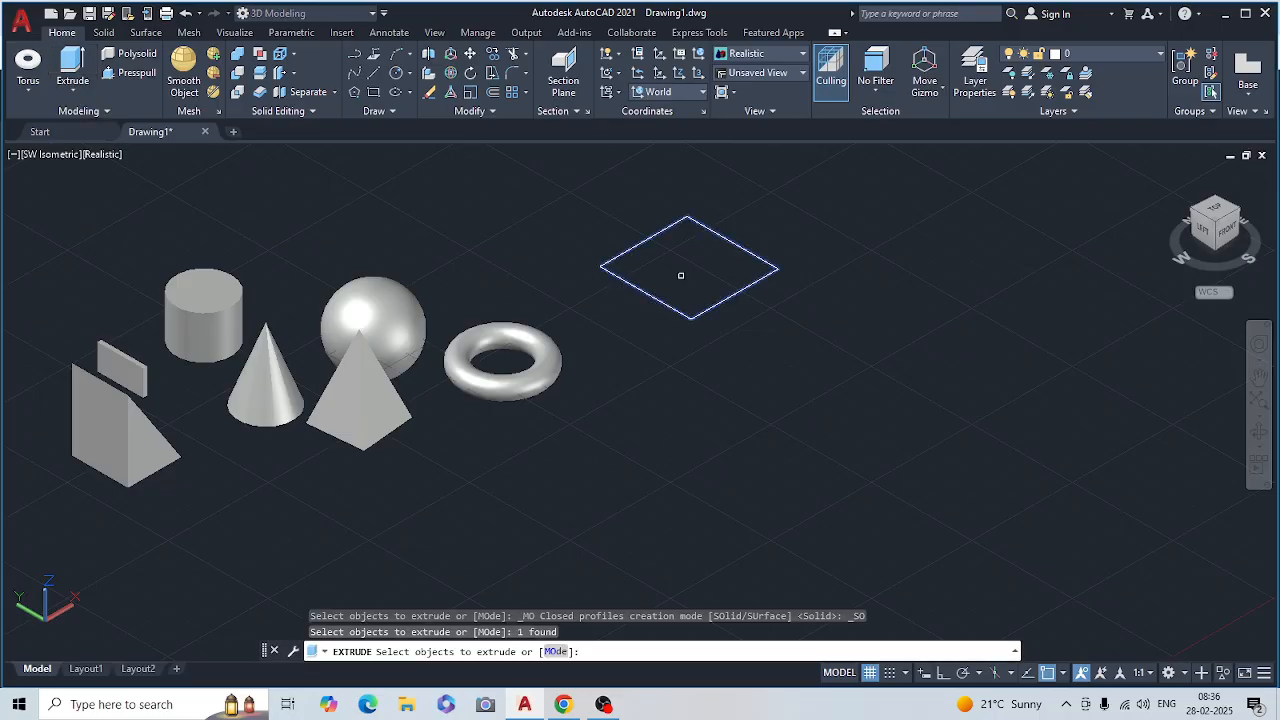
key(Return)
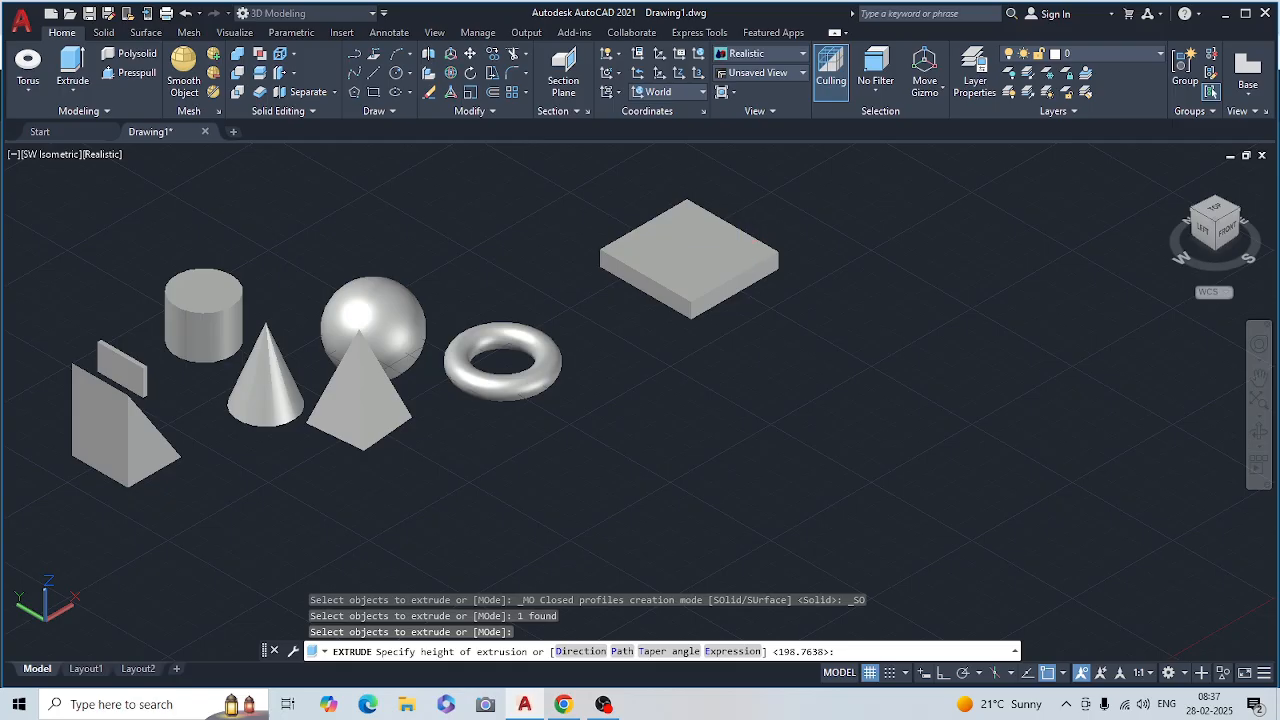
click(690, 205)
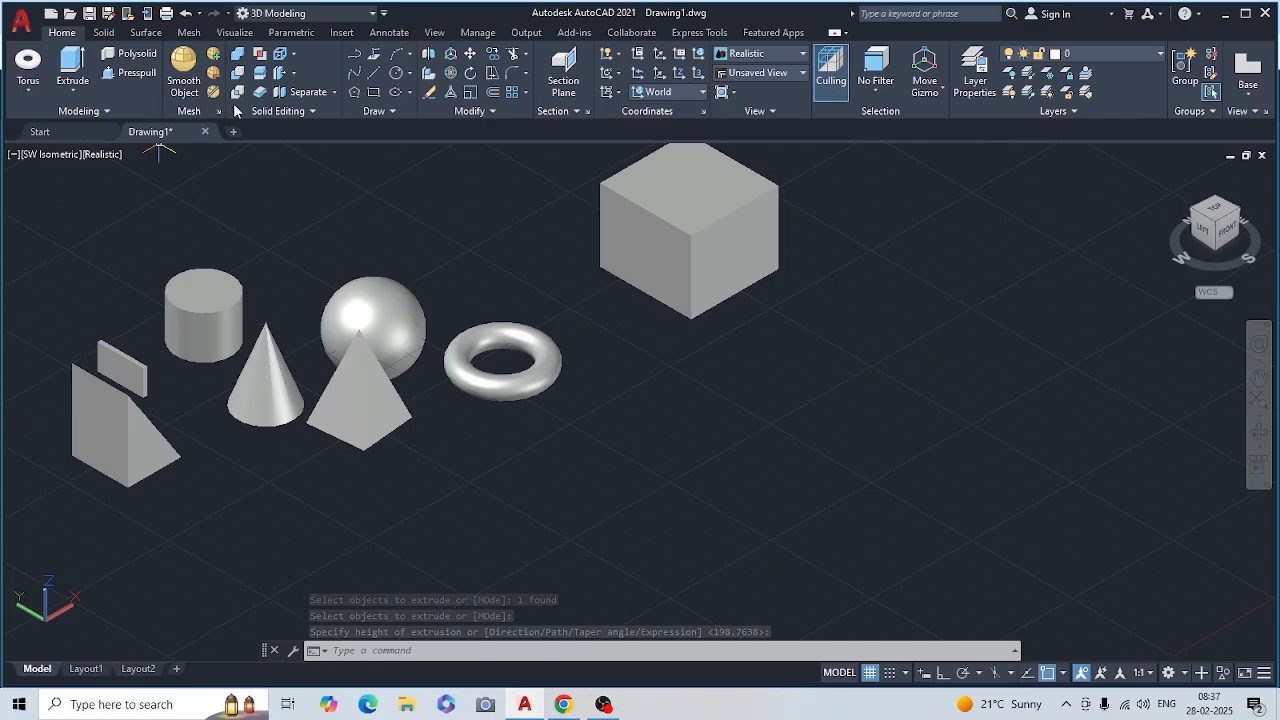
- Draw a circle on the ground plane in the free space in front of the extruded block
click(73, 91)
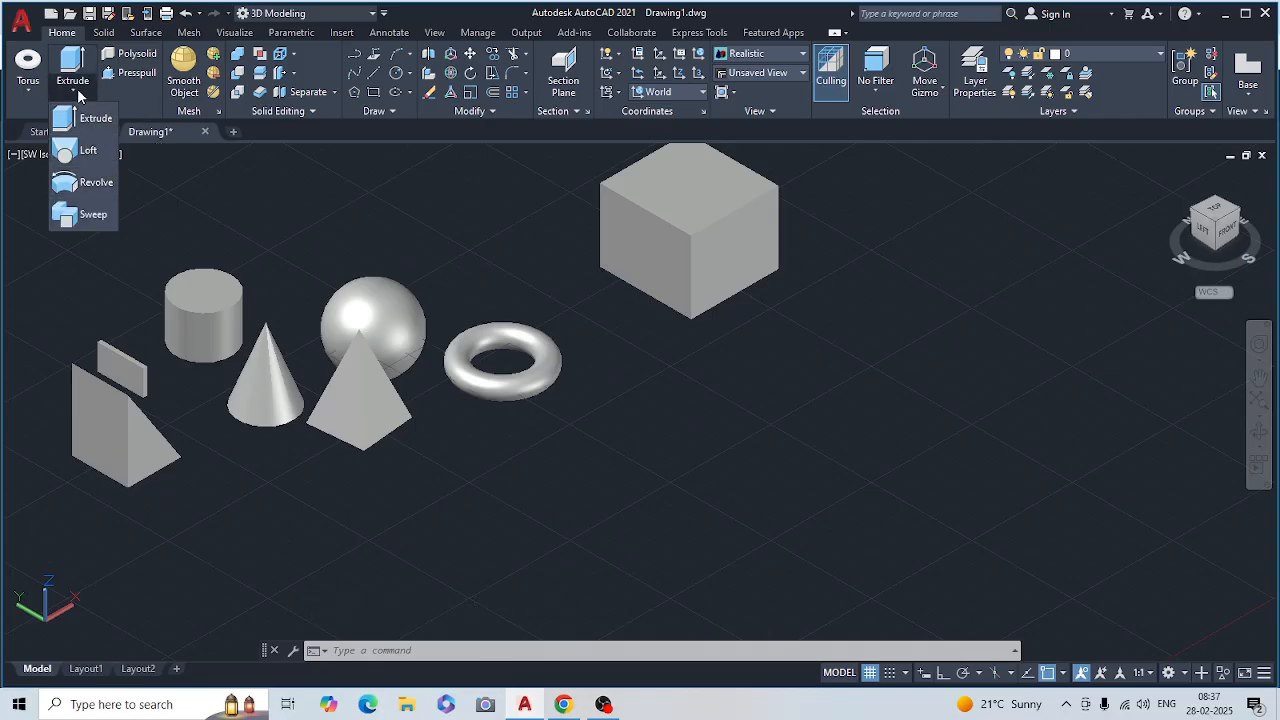
click(96, 119)
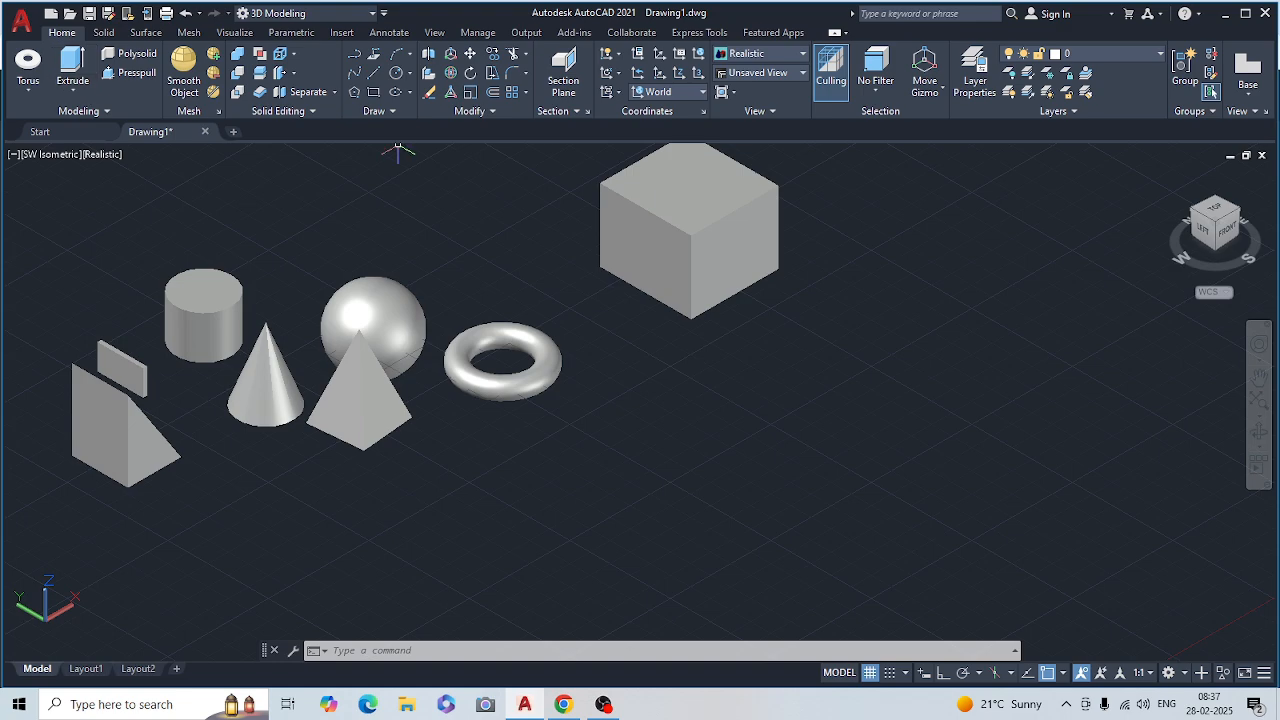
click(395, 76)
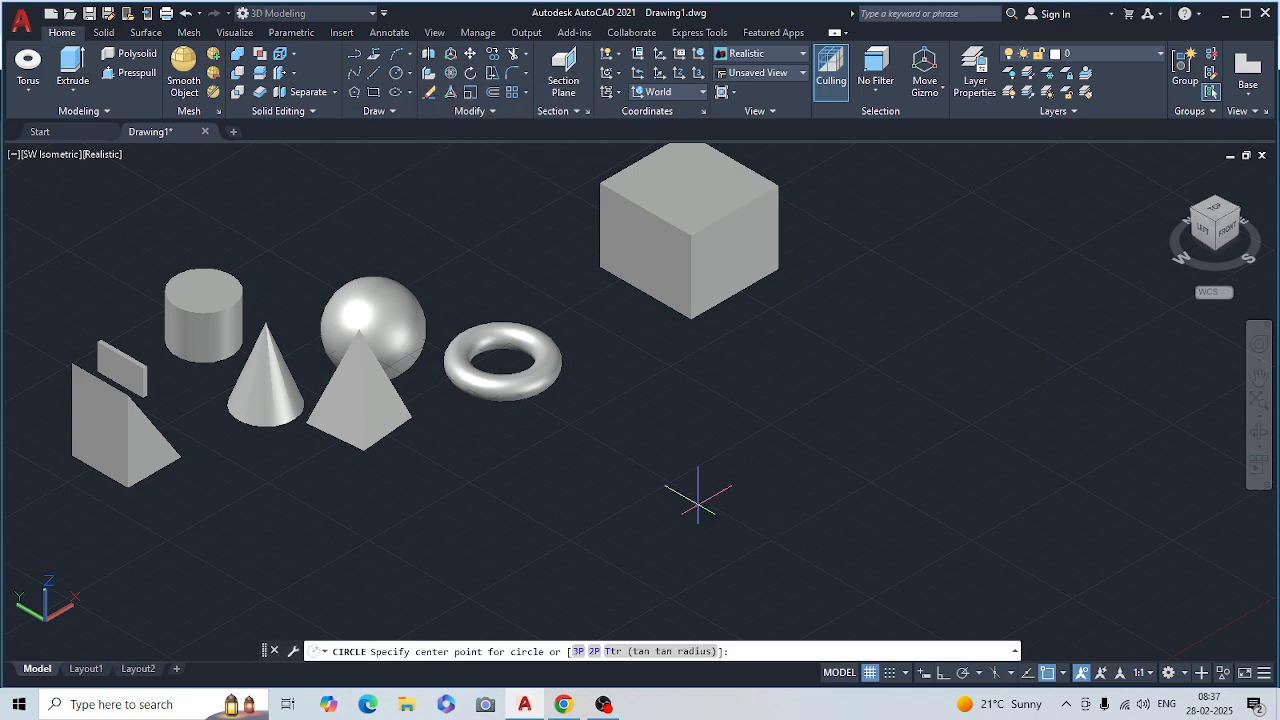
click(697, 480)
click(696, 526)
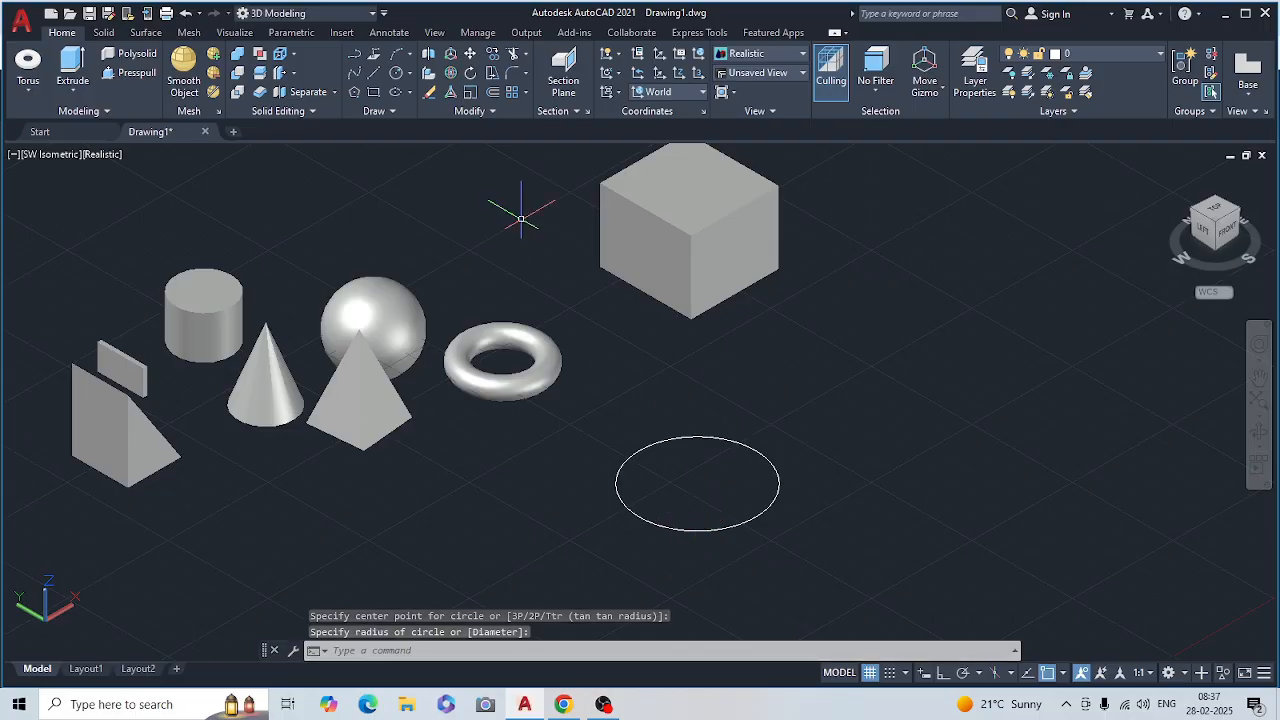
- Draw a 6-sided polygon centred on the circle, using the Inscribed in circle option and a radius smaller than the circle's
click(355, 93)
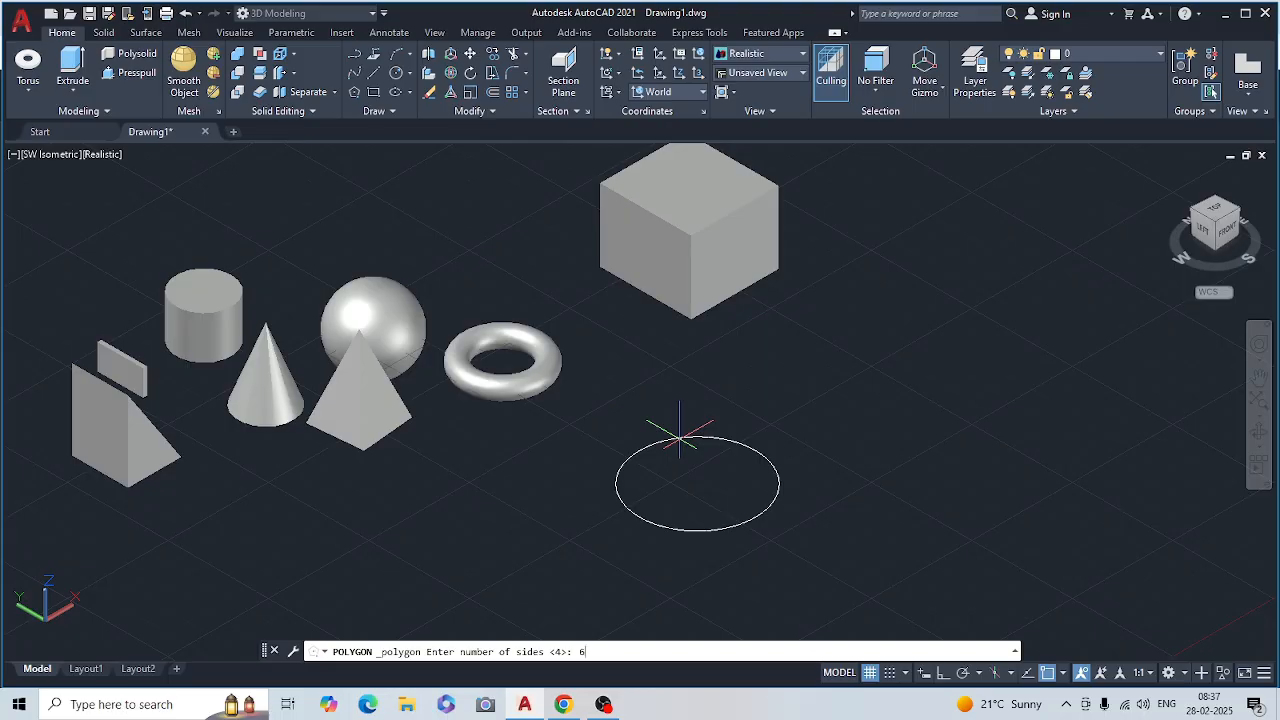
key(Return)
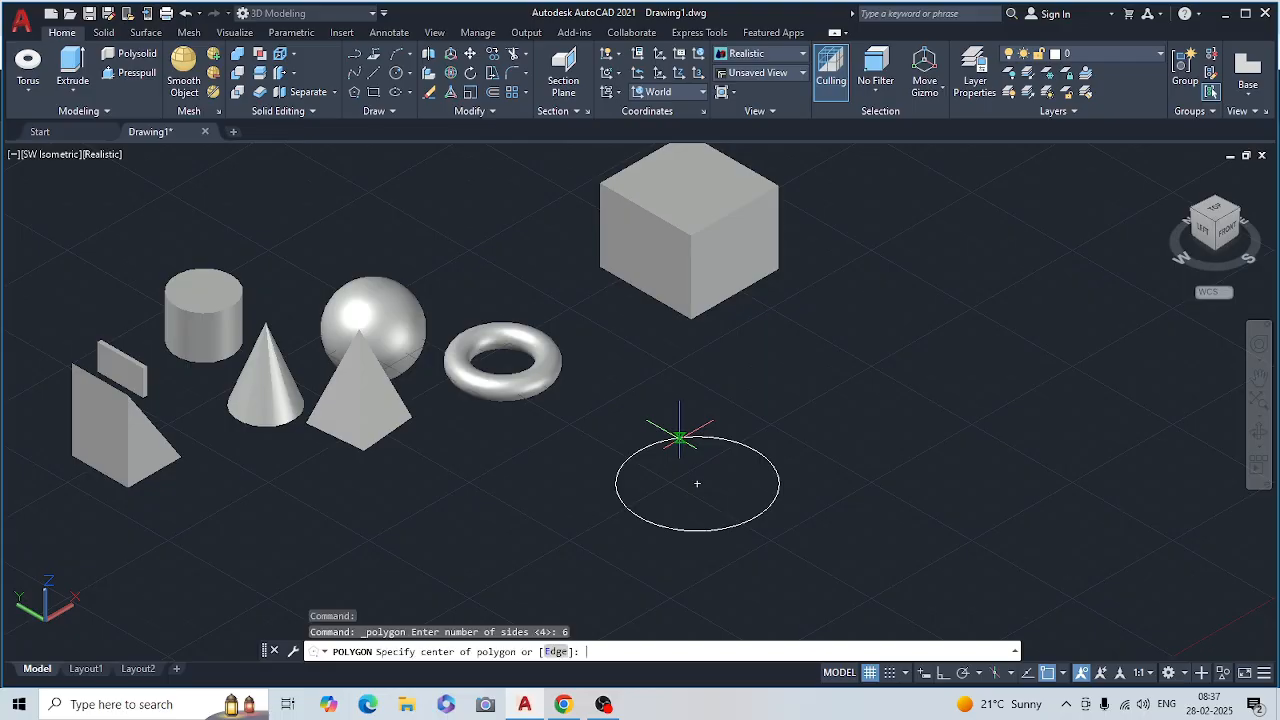
click(697, 484)
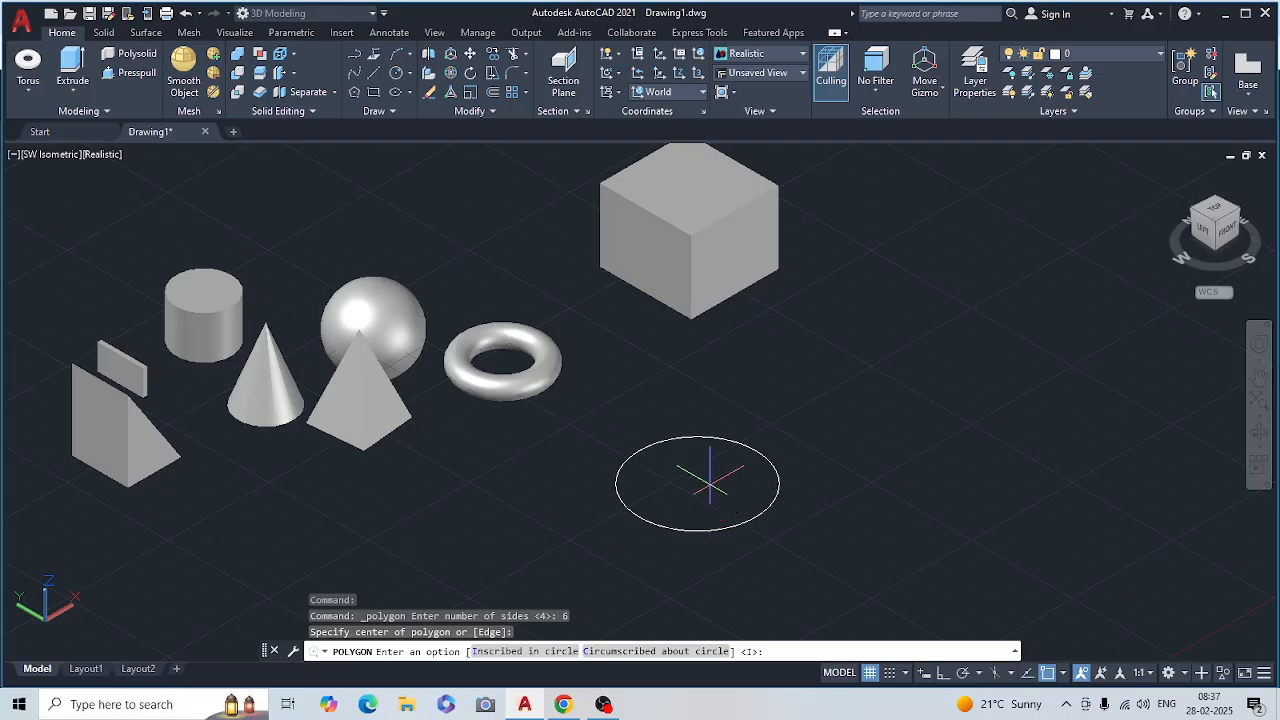
click(502, 651)
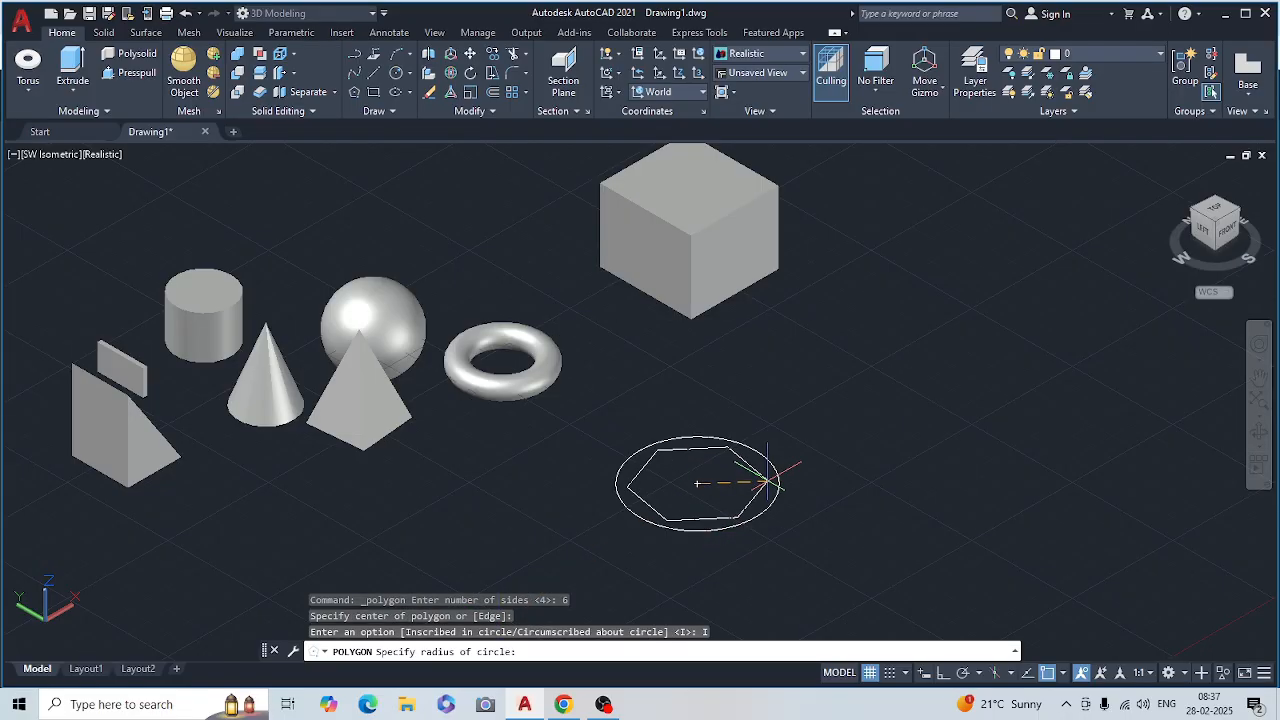
click(747, 473)
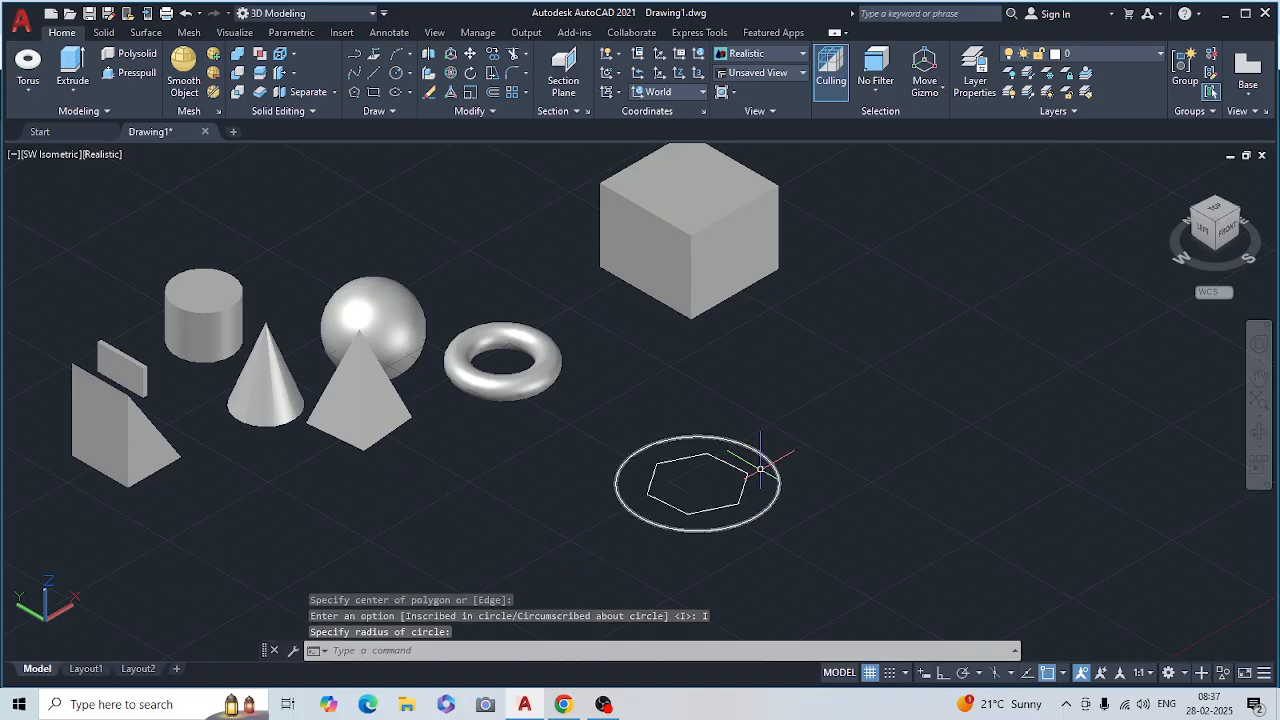
key(Escape)
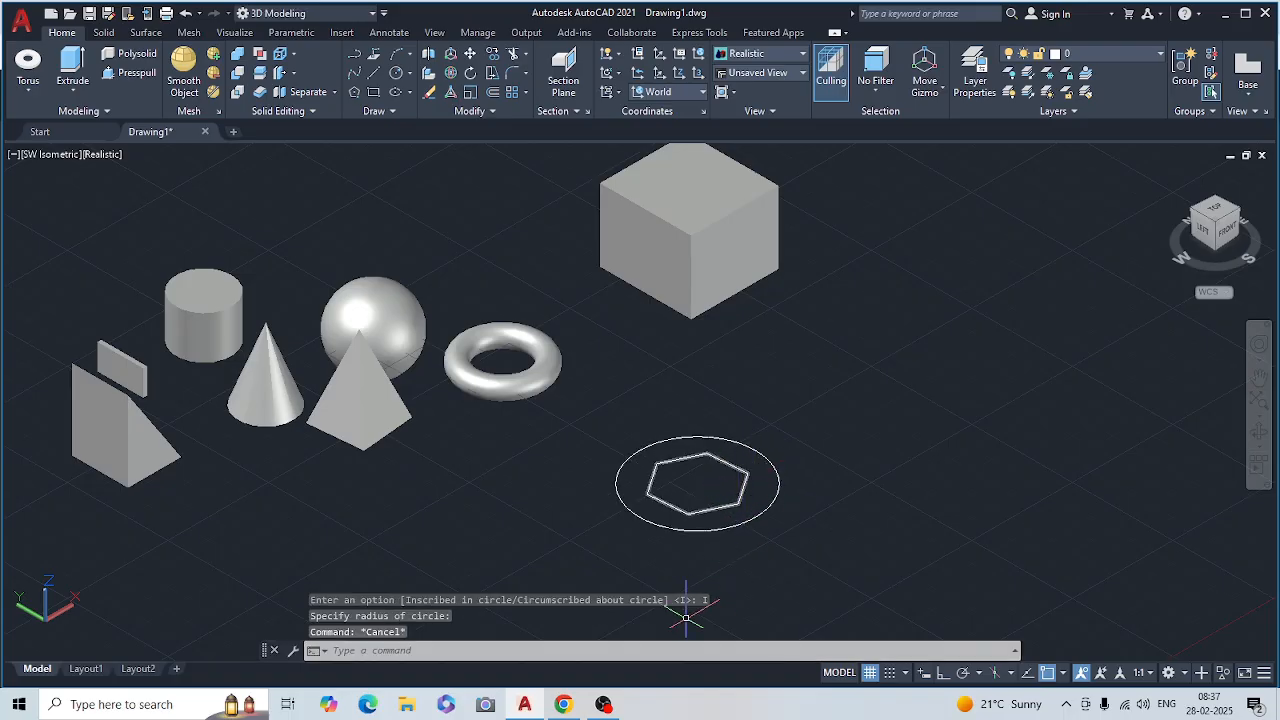
key(Escape)
key(Escape)
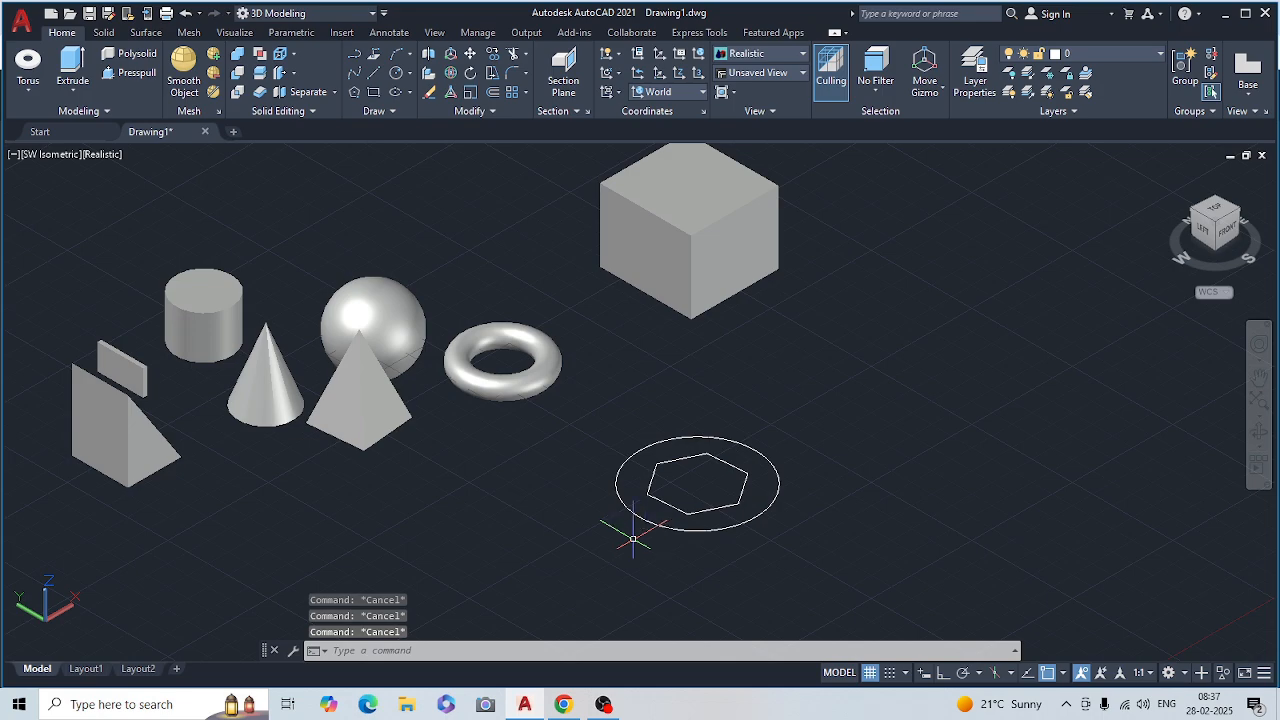
- Move the hexagon with the Displacement option, picking the circle's centre as the displacement
text(m)
key(Return)
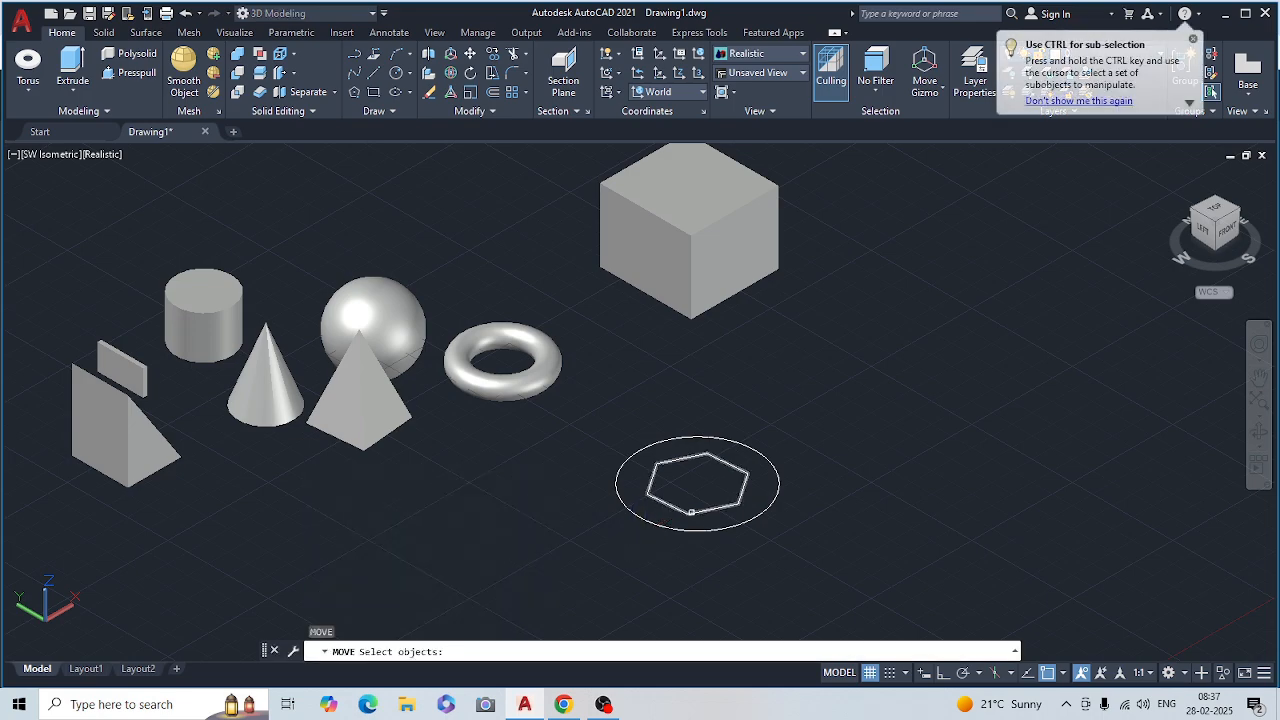
click(692, 512)
key(Return)
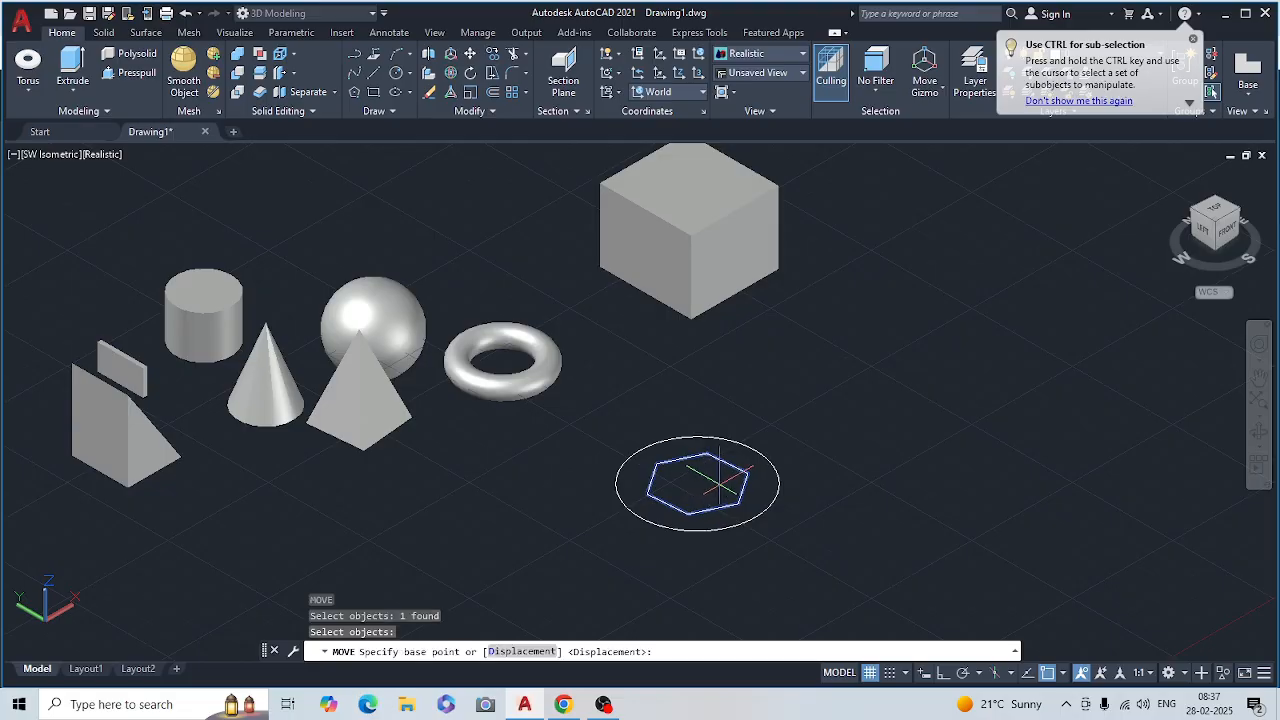
click(532, 653)
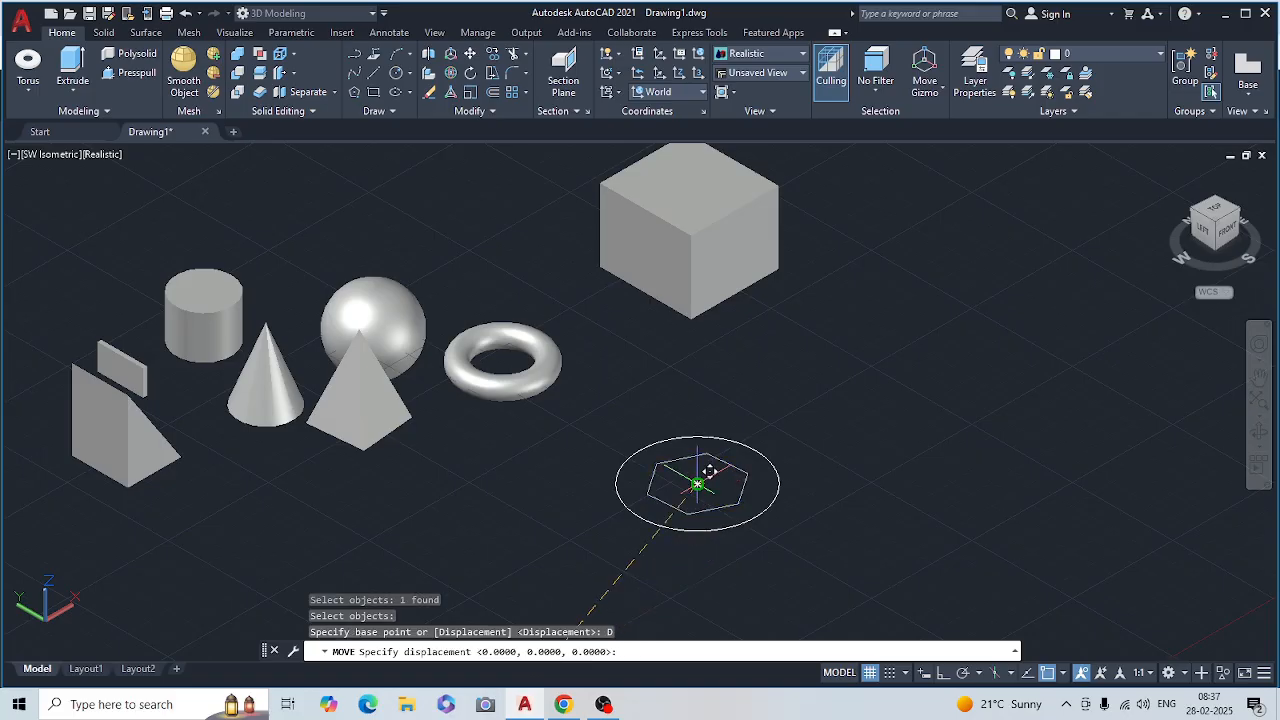
click(695, 486)
- Try to reposition the displaced hexagon by its gizmo and grips
scroll(663, 560, down, 3)
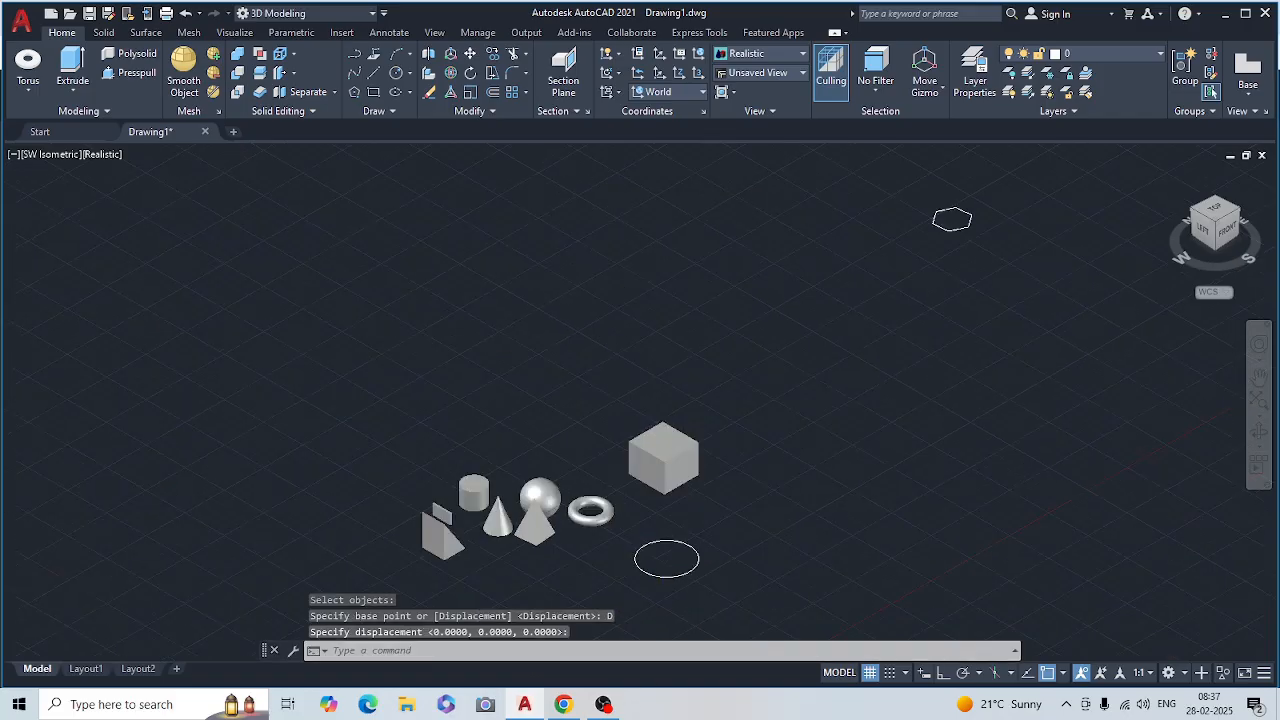
scroll(668, 563, up, 3)
scroll(686, 557, down, 5)
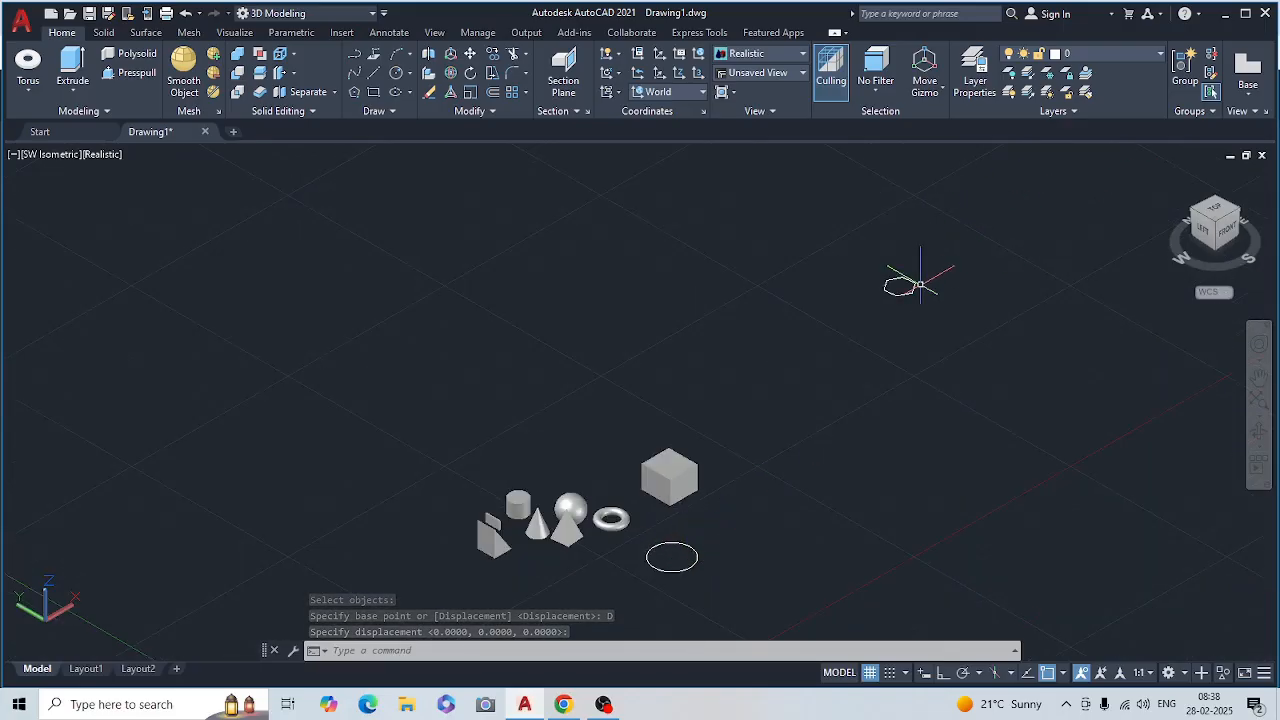
click(901, 289)
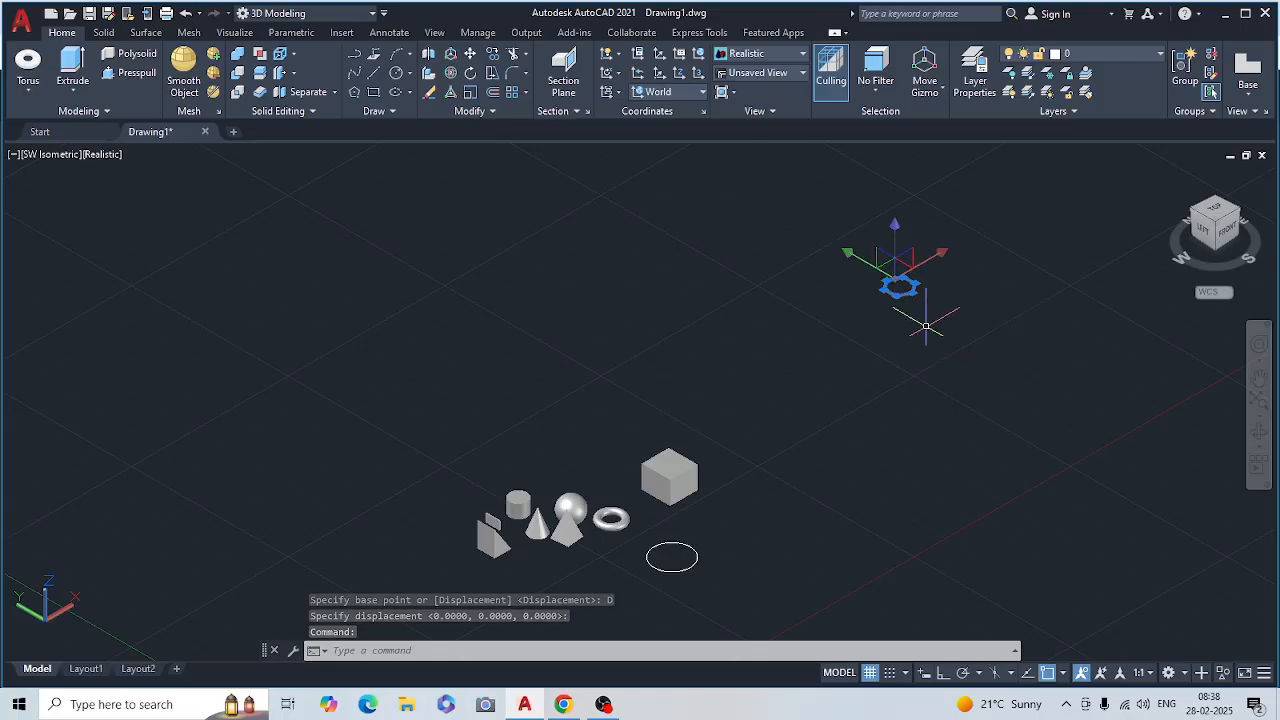
scroll(901, 303, up, 2)
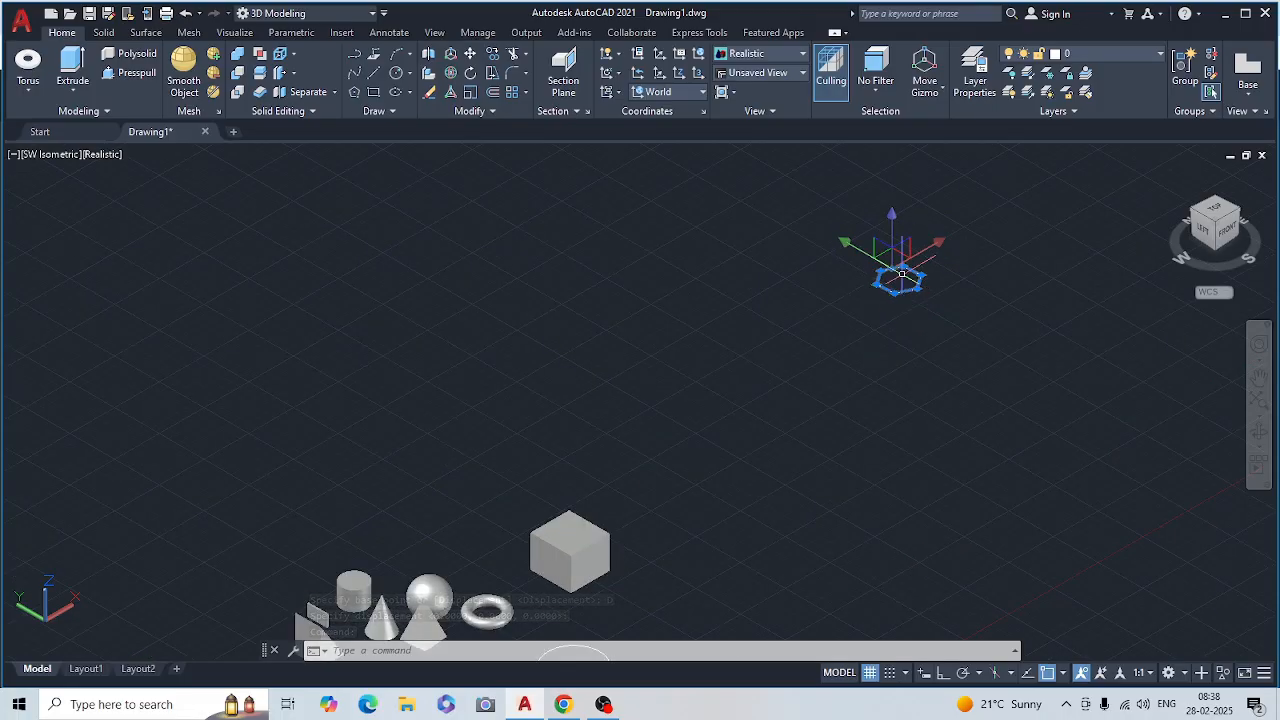
mouse_move(897, 298)
mouse_down()
mouse_move(898, 283)
mouse_move(882, 298)
mouse_up()
click(909, 285)
click(894, 293)
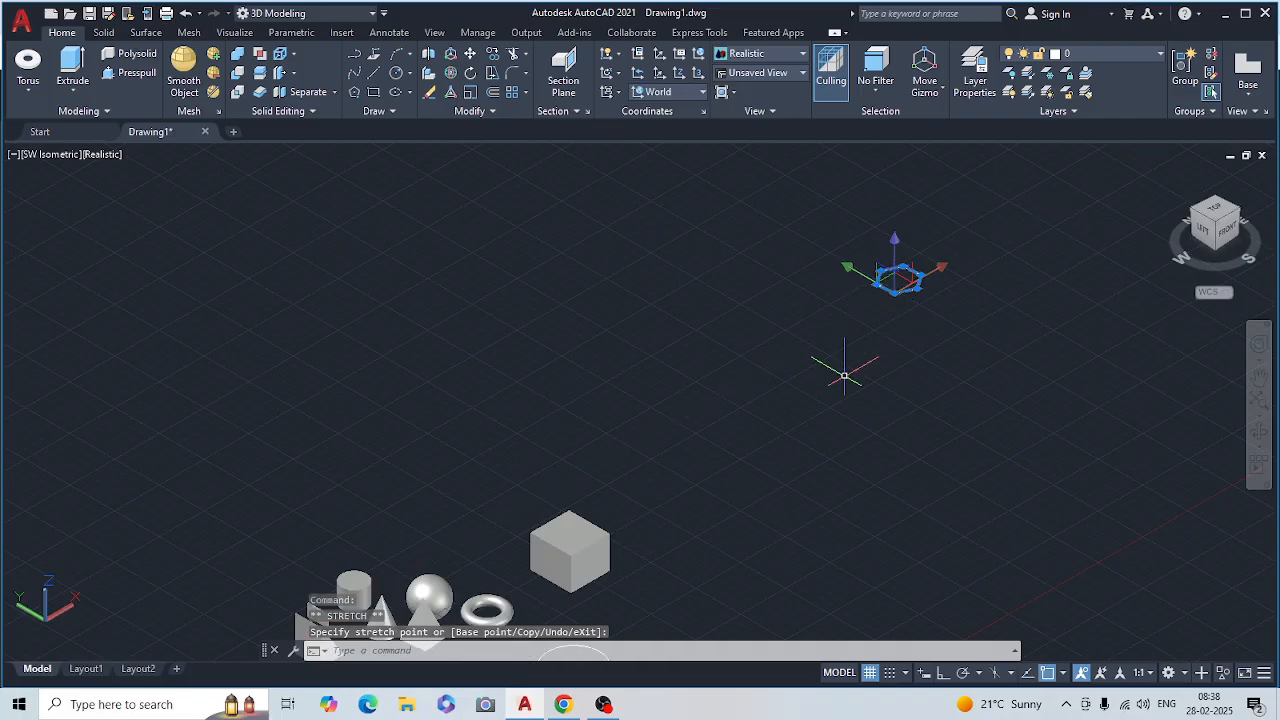
right_click(900, 303)
key(Escape)
key(Escape)
key(Escape)
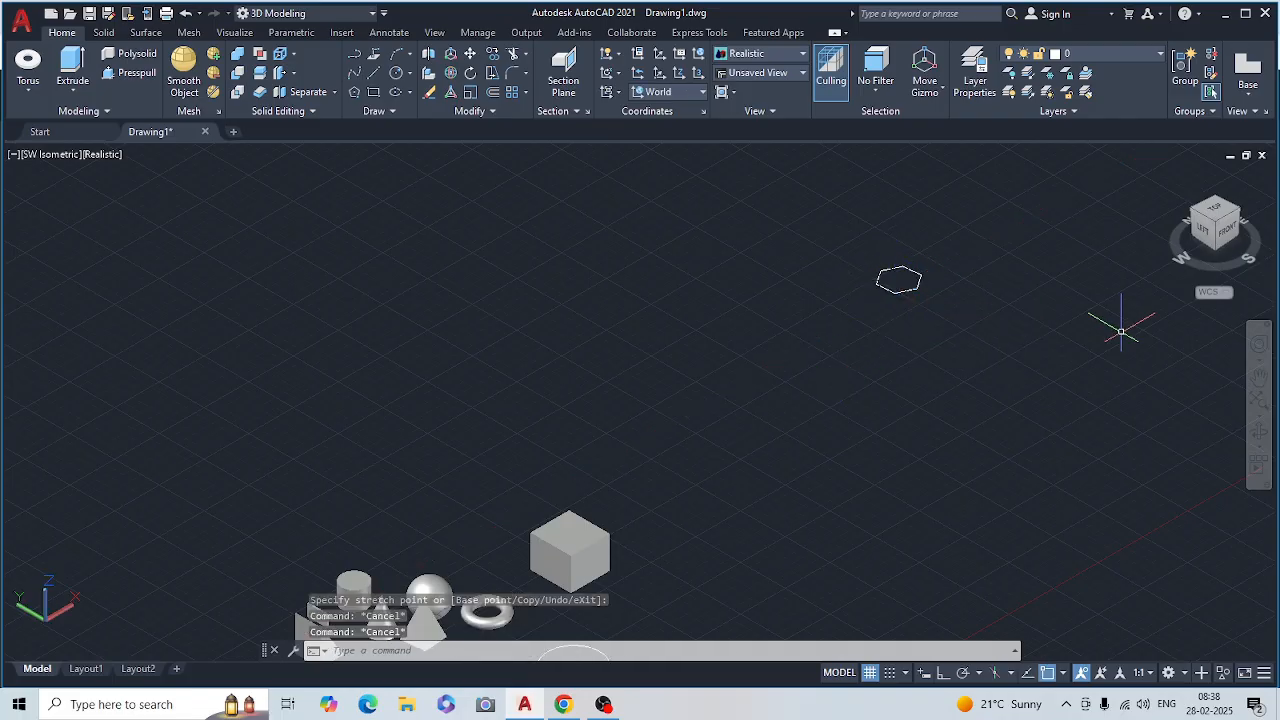
- Undo back through the hexagon's displacement move so that it sits inside the circle again
scroll(911, 420, down, 4)
middle_drag(934, 491, 566, 434)
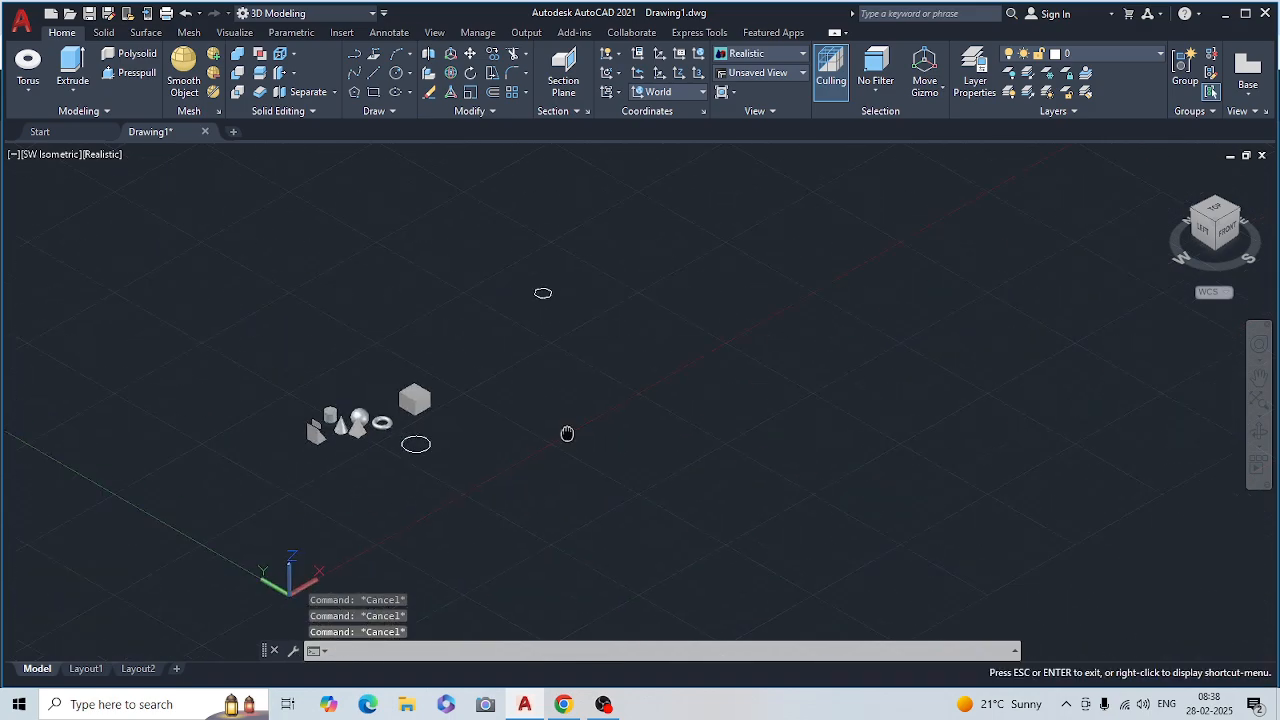
scroll(566, 434, up, 3)
middle_drag(475, 434, 551, 494)
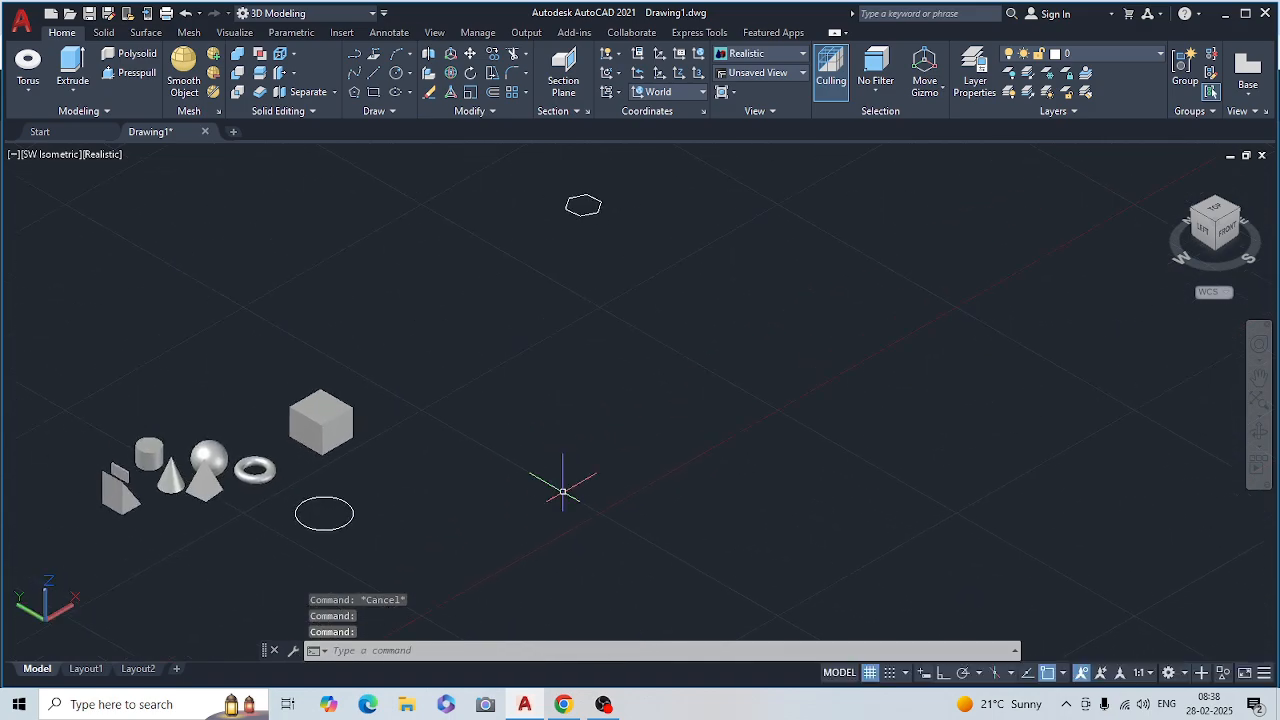
key(Escape)
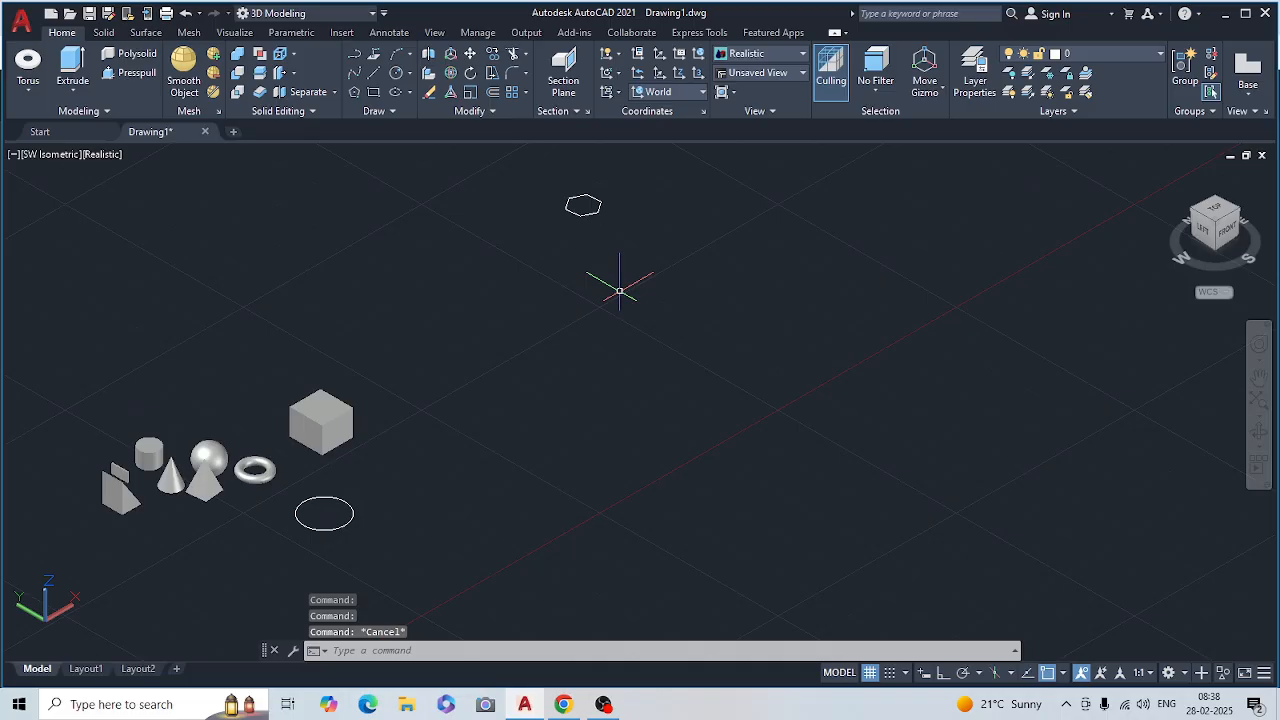
key(ctrl+z)
key(ctrl+z)
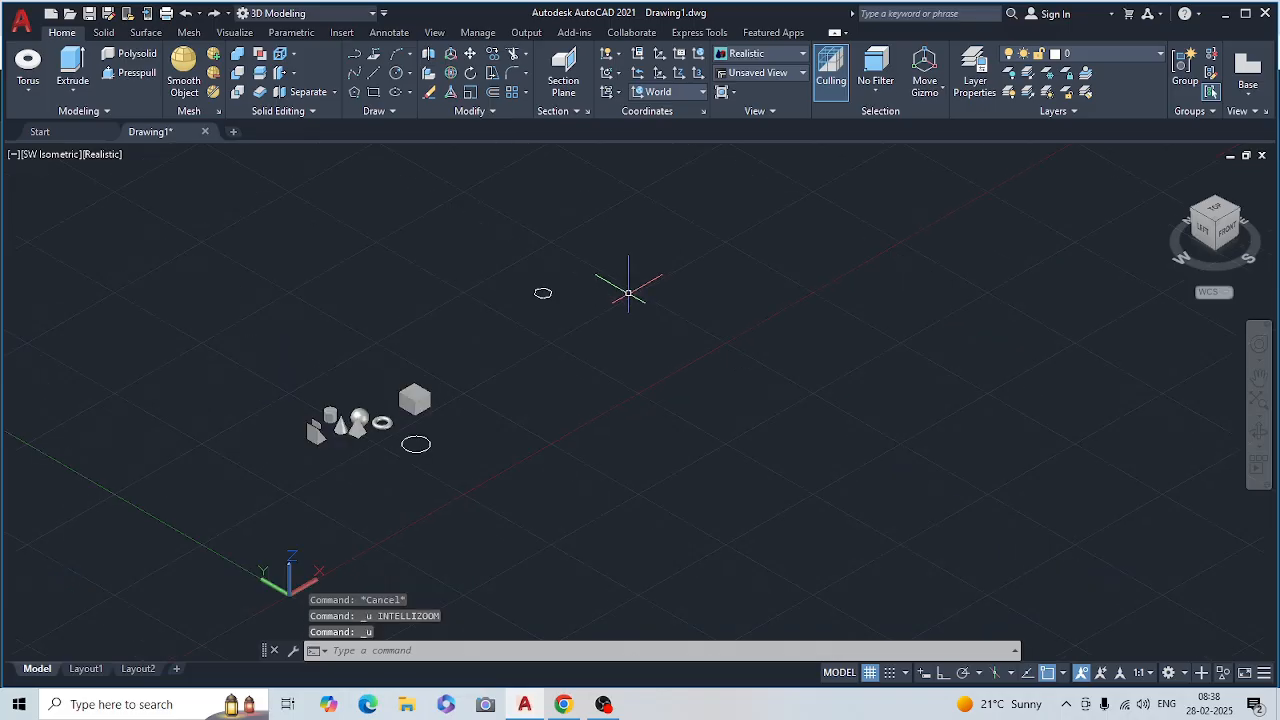
key(ctrl+z)
key(ctrl+z)
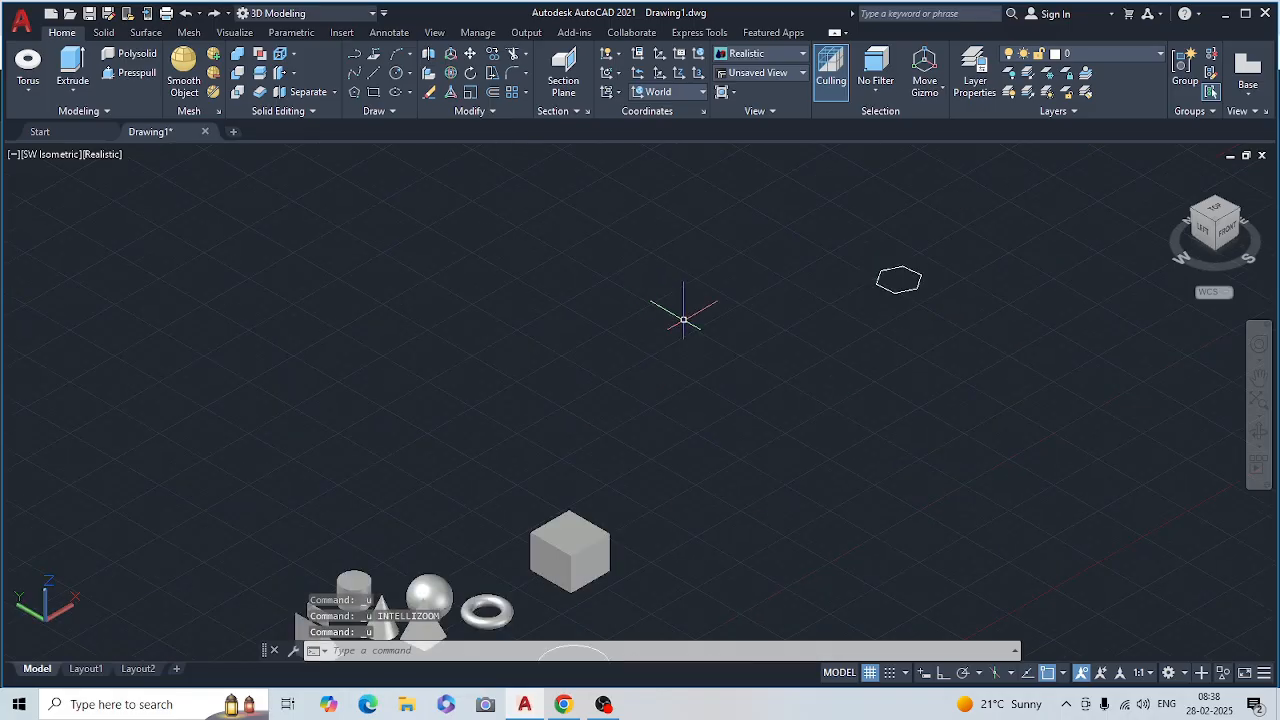
key(ctrl+z)
key(ctrl+z)
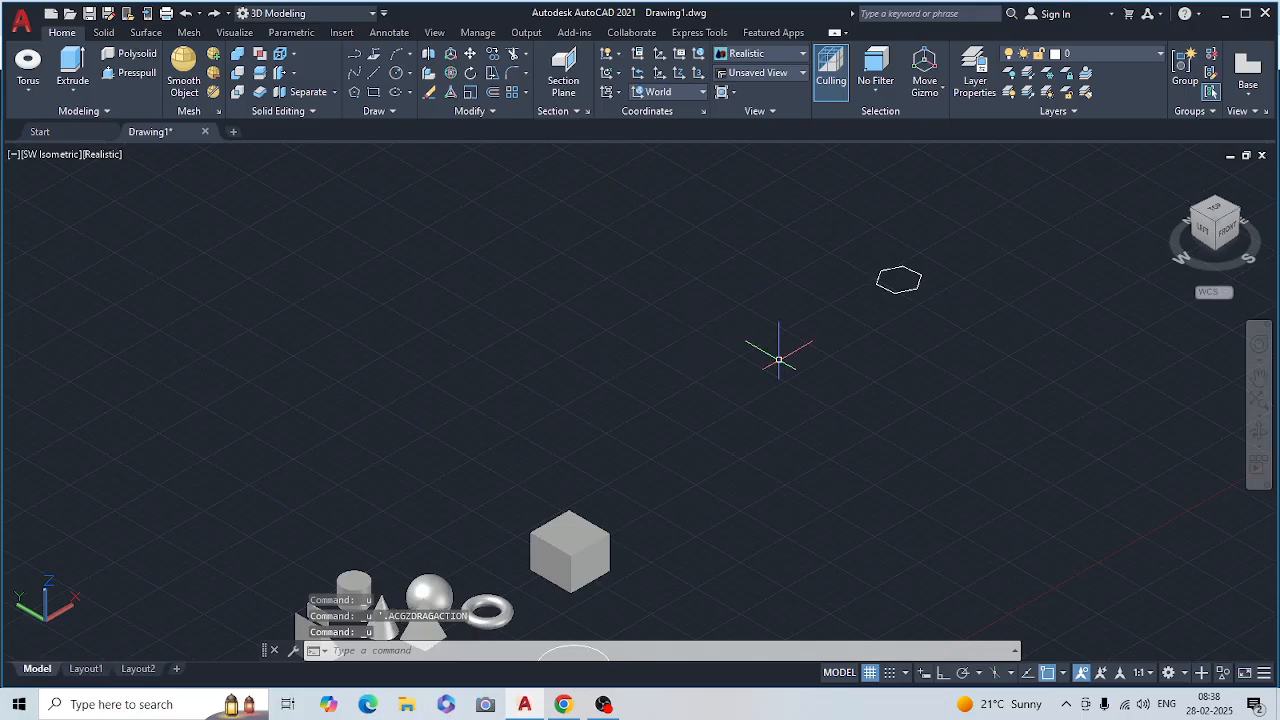
key(ctrl+z)
key(ctrl+z)
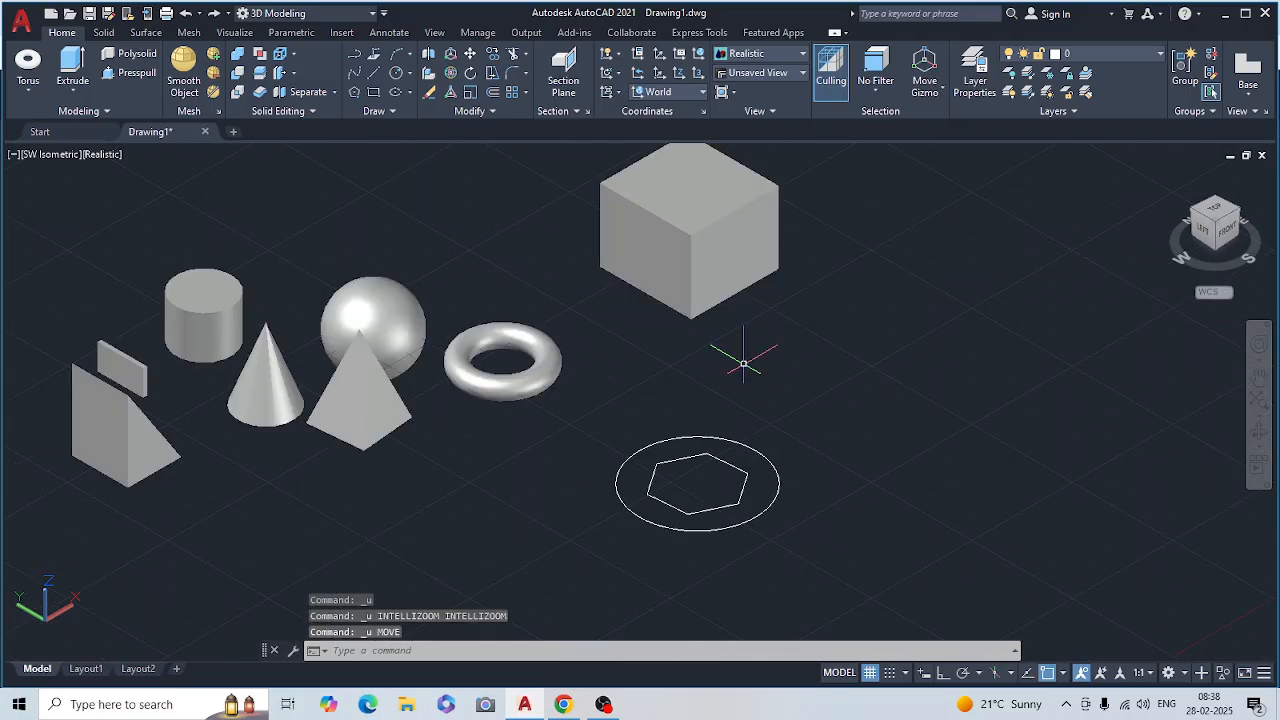
key(Escape)
key(Escape)
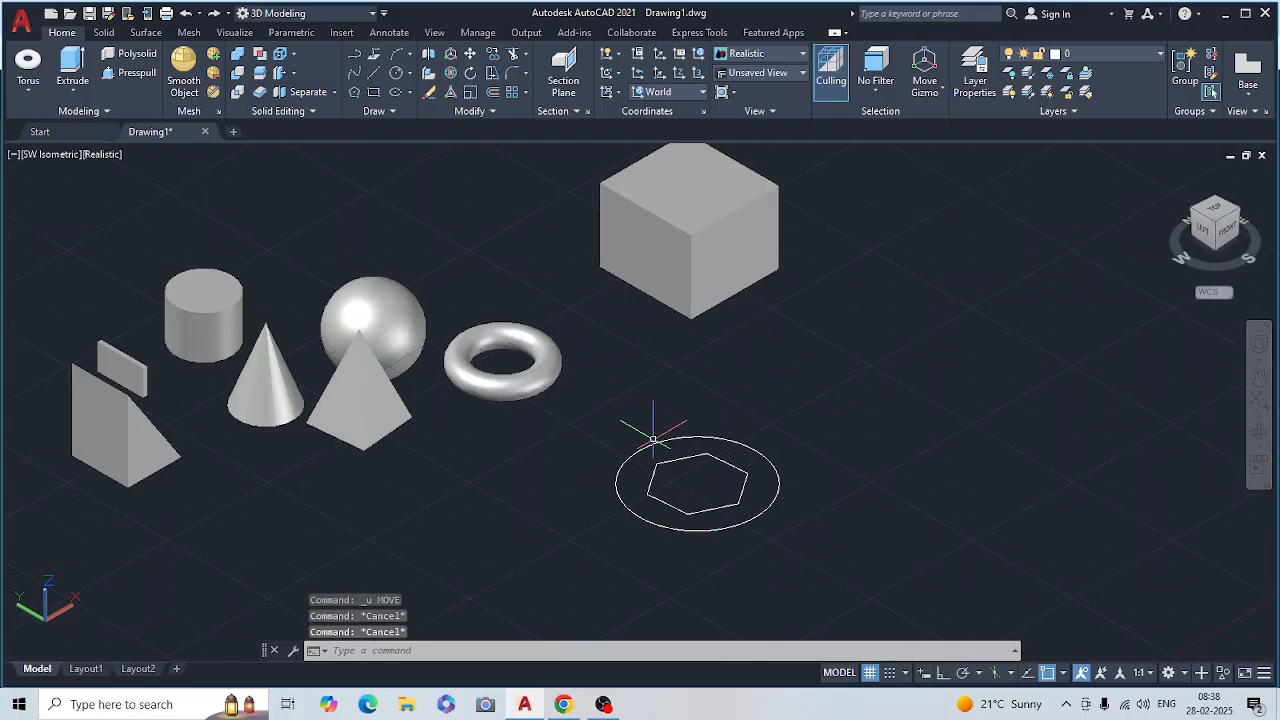
- Move the hexagon straight up above the circle with Ortho on, using their shared centre as the base point
text(m)
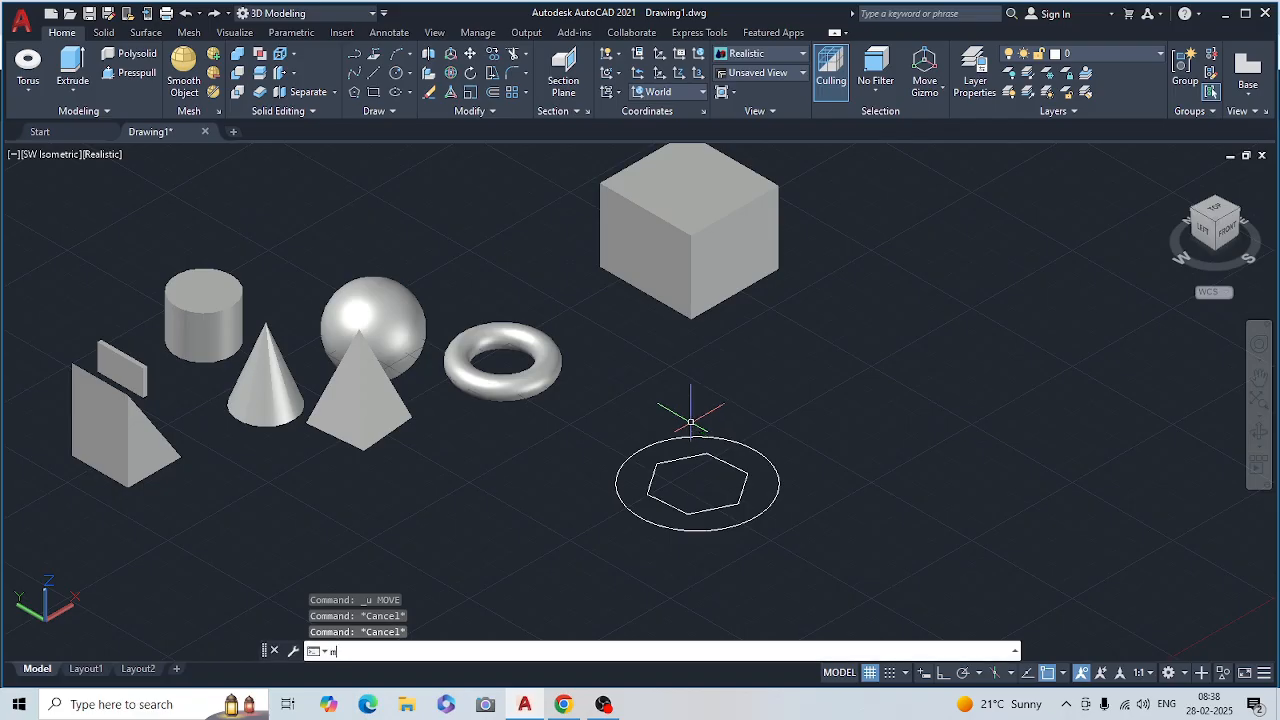
key(Return)
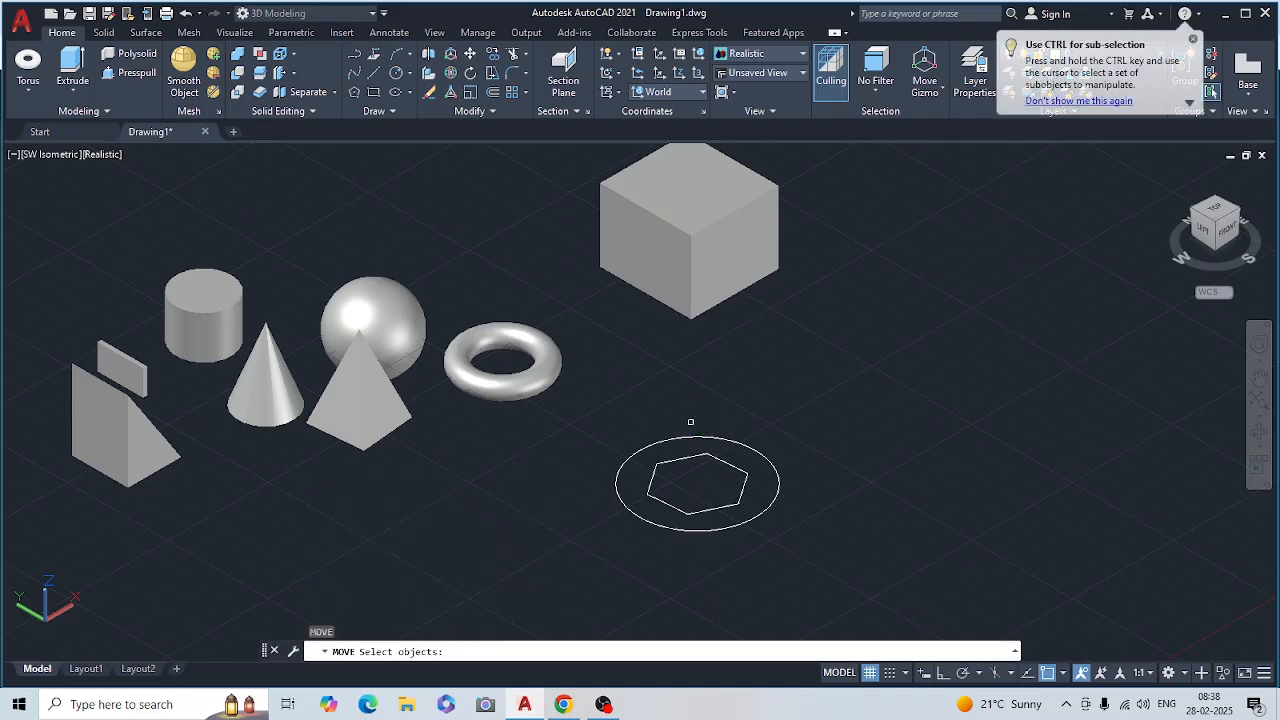
click(711, 509)
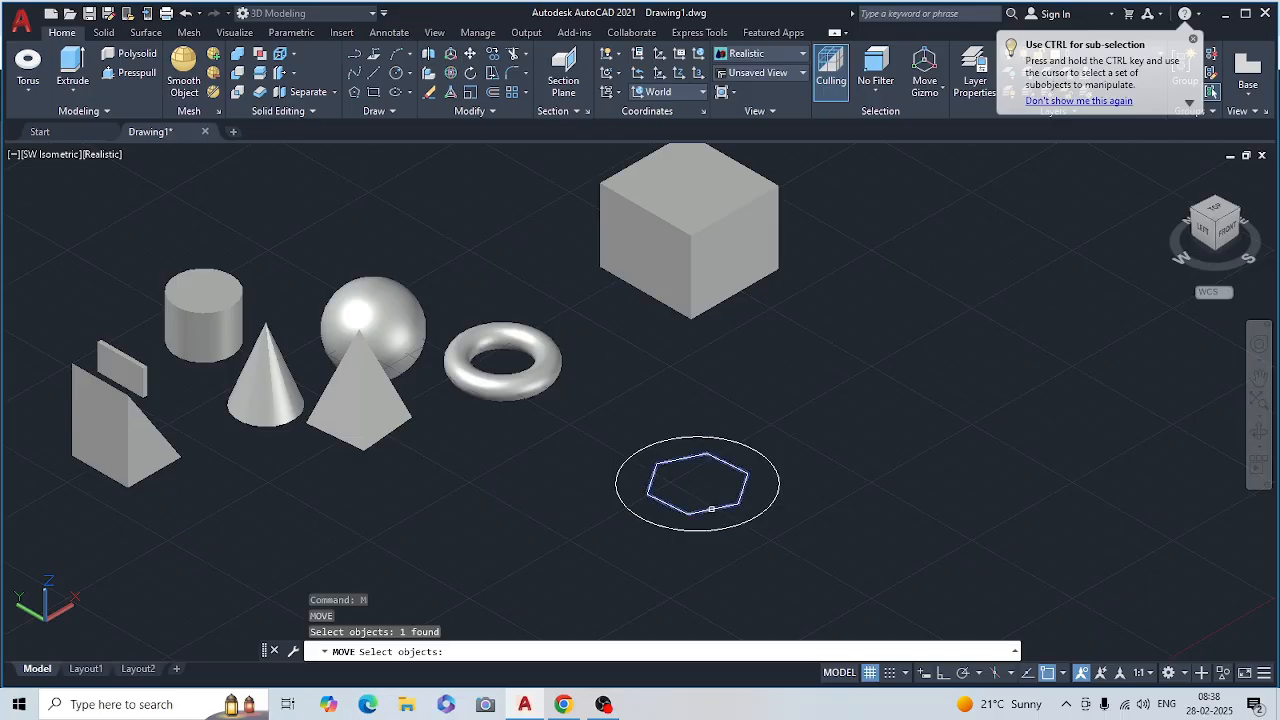
key(Return)
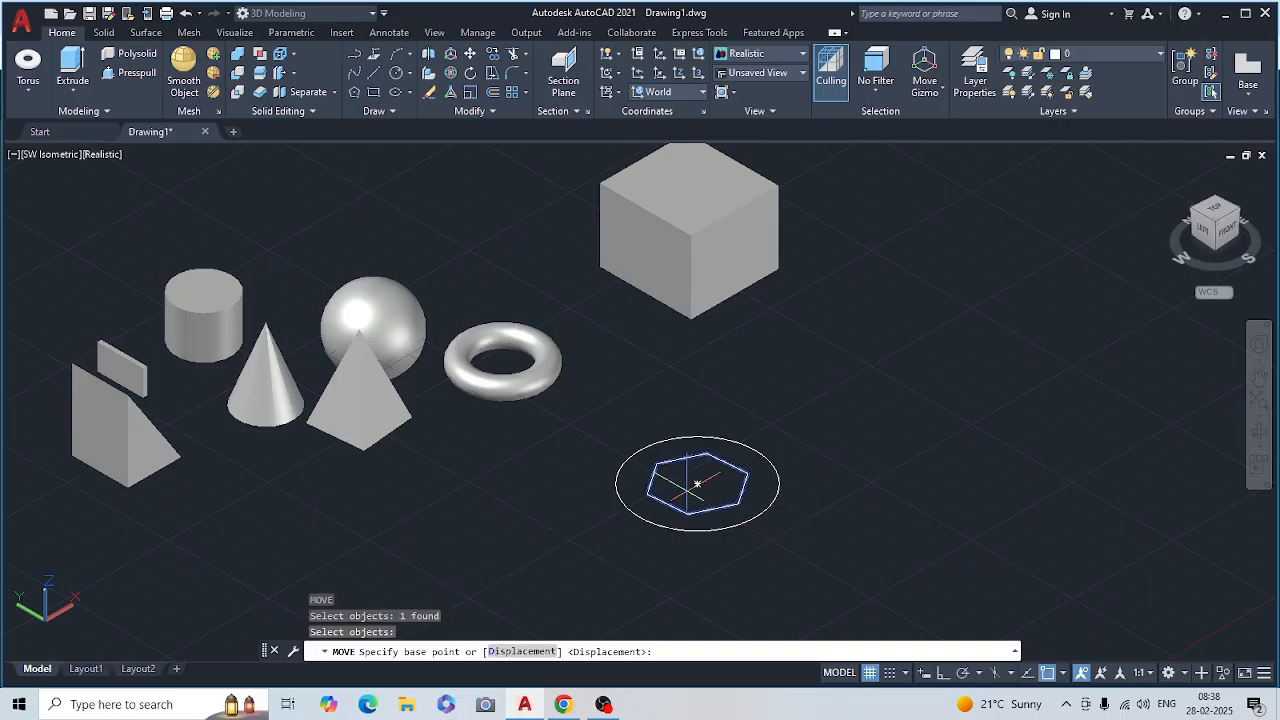
click(697, 485)
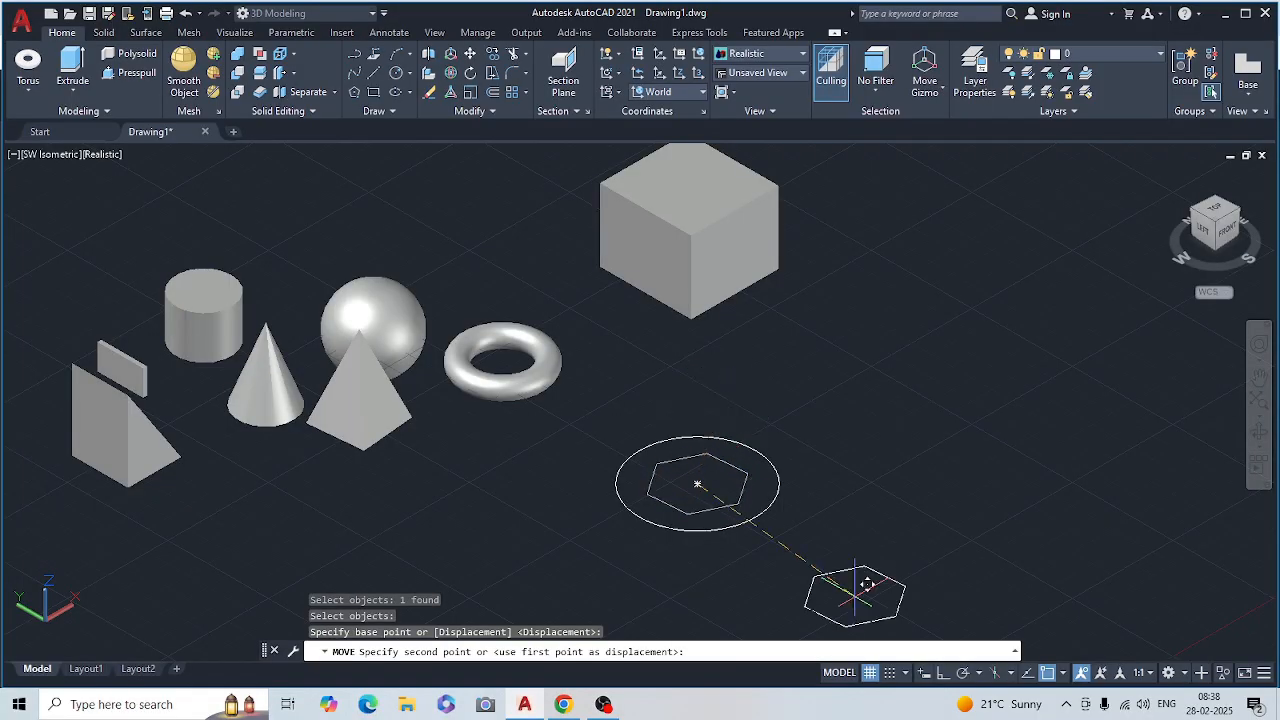
click(942, 675)
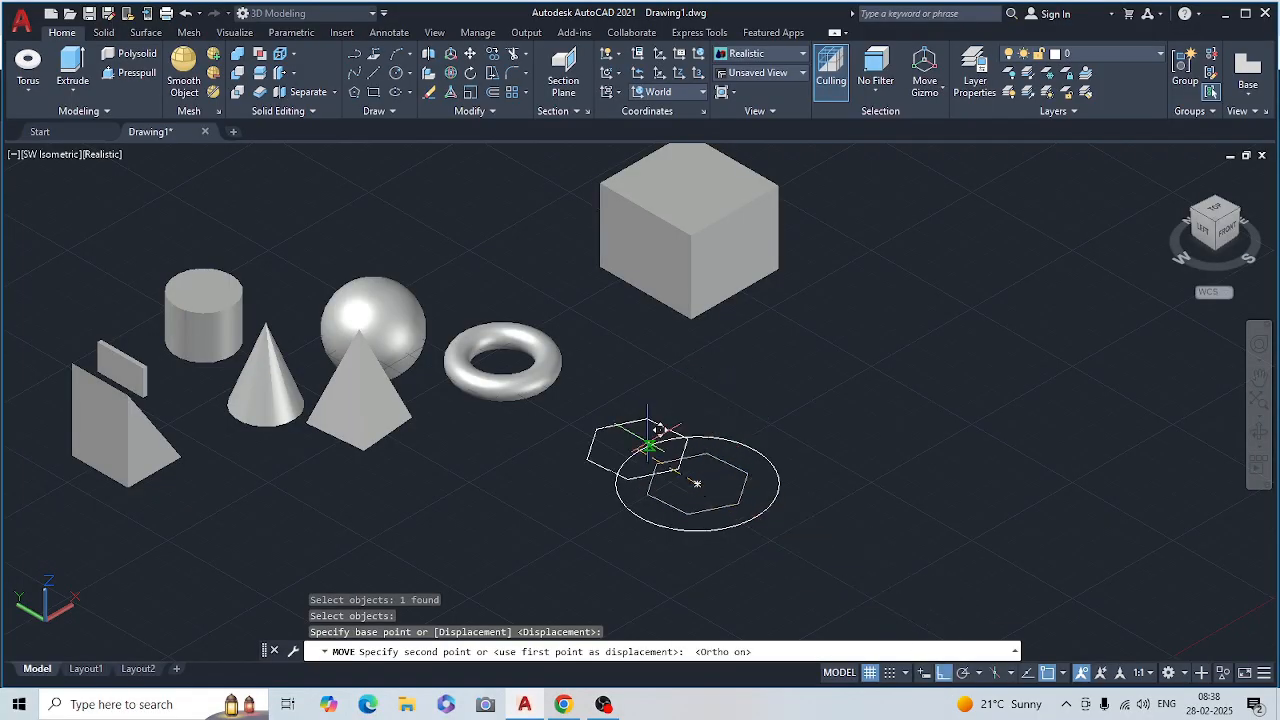
click(696, 371)
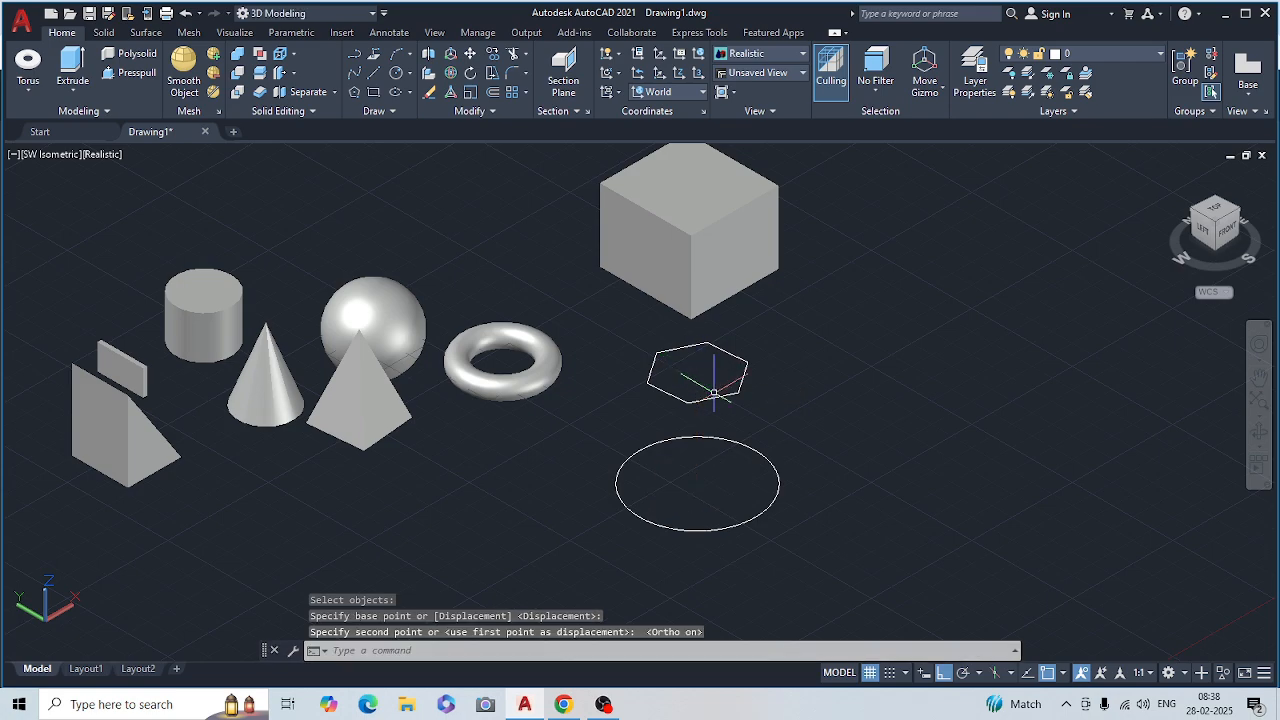
key(Escape)
key(Escape)
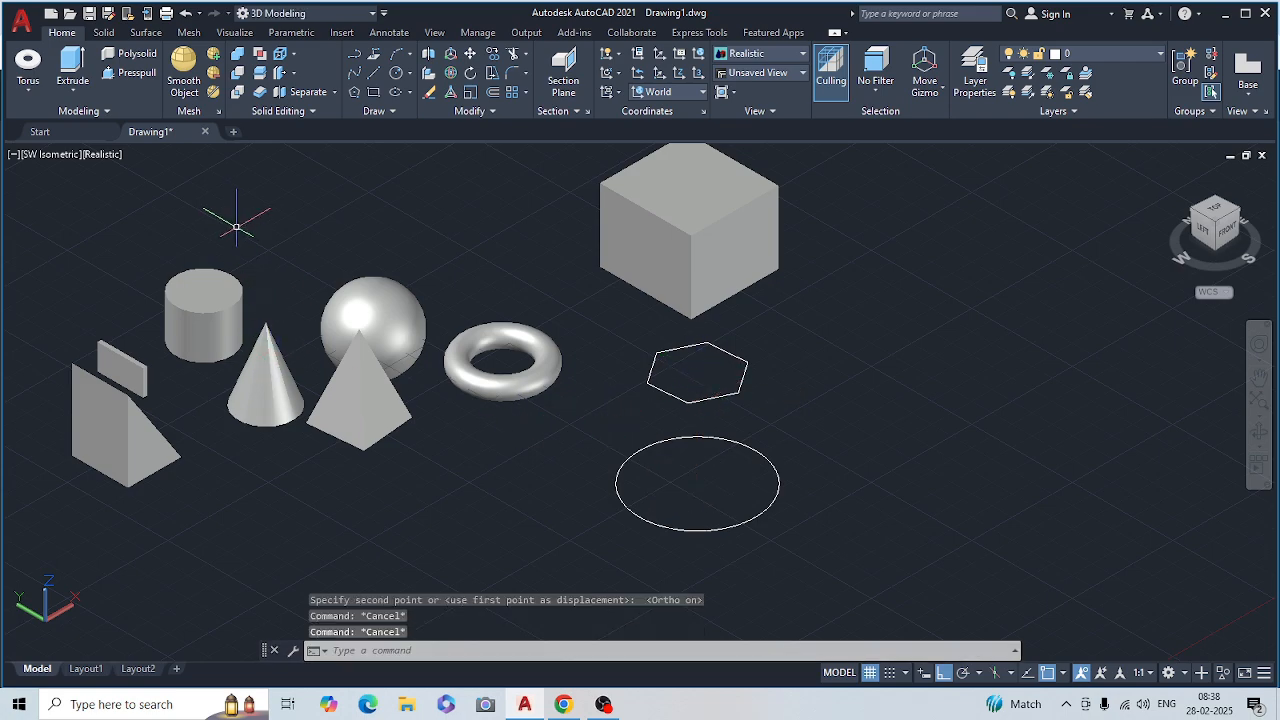
key(Escape)
click(68, 88)
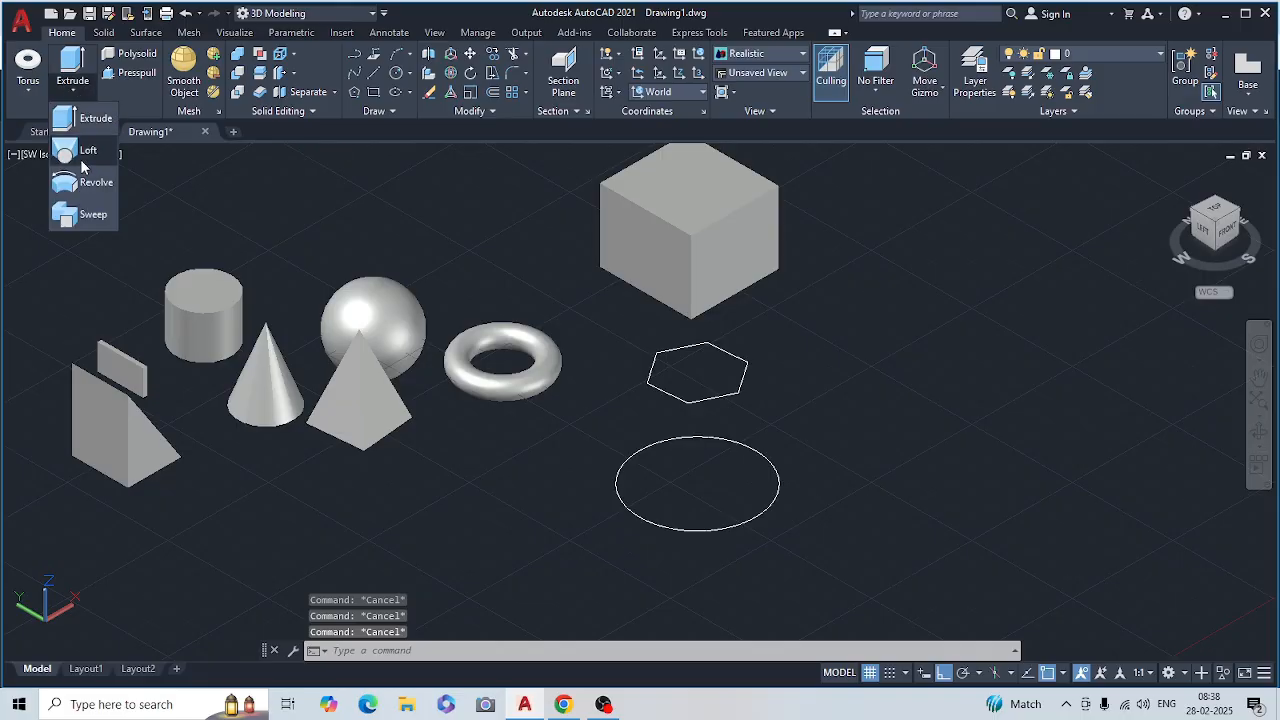
click(88, 151)
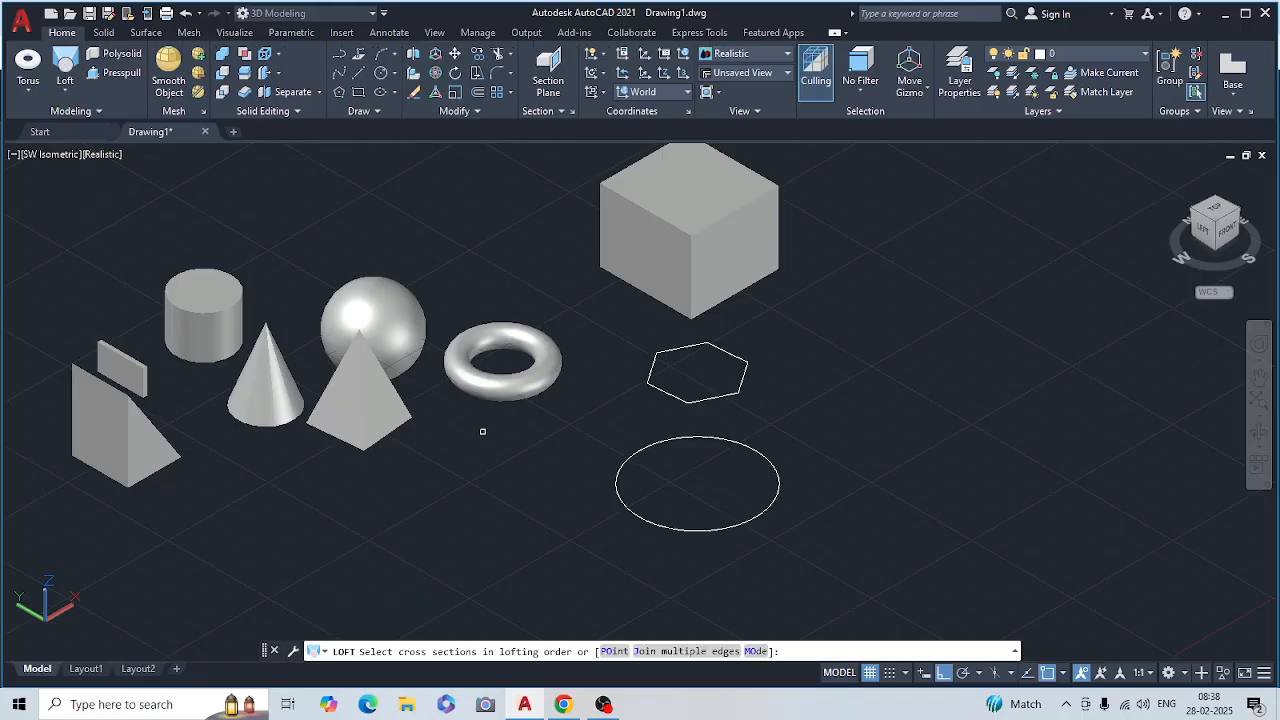
click(728, 525)
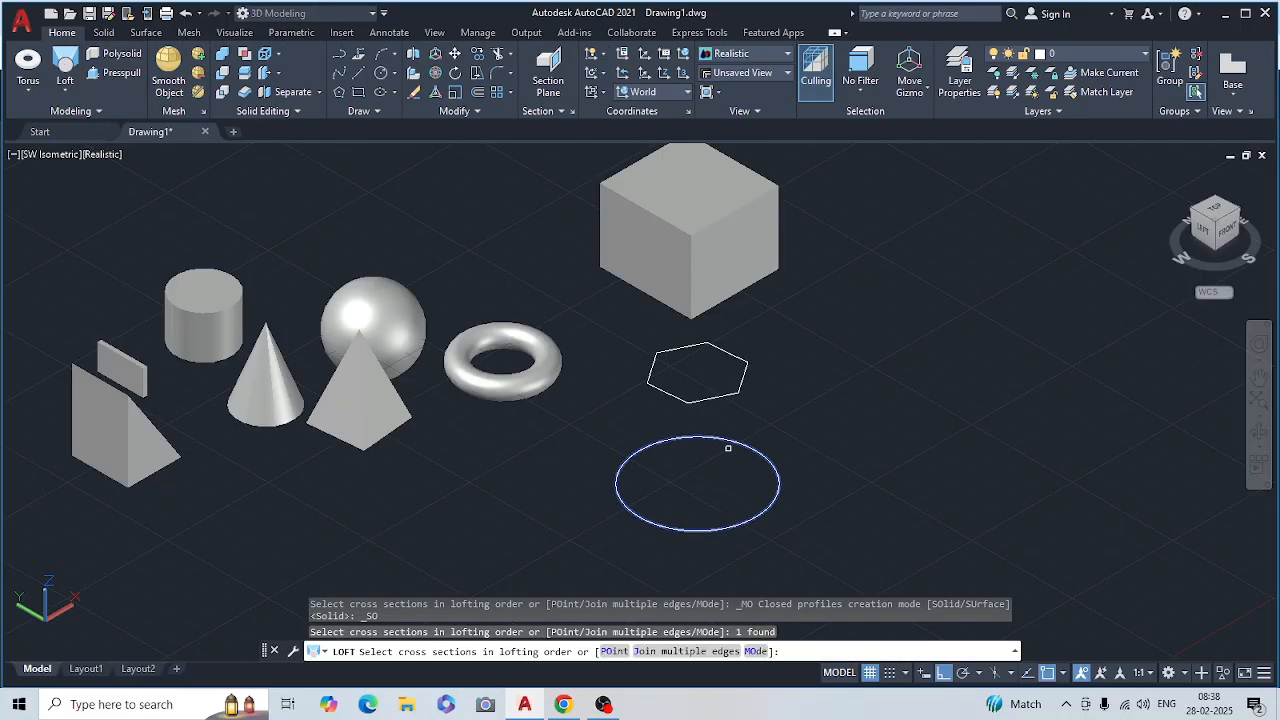
click(707, 400)
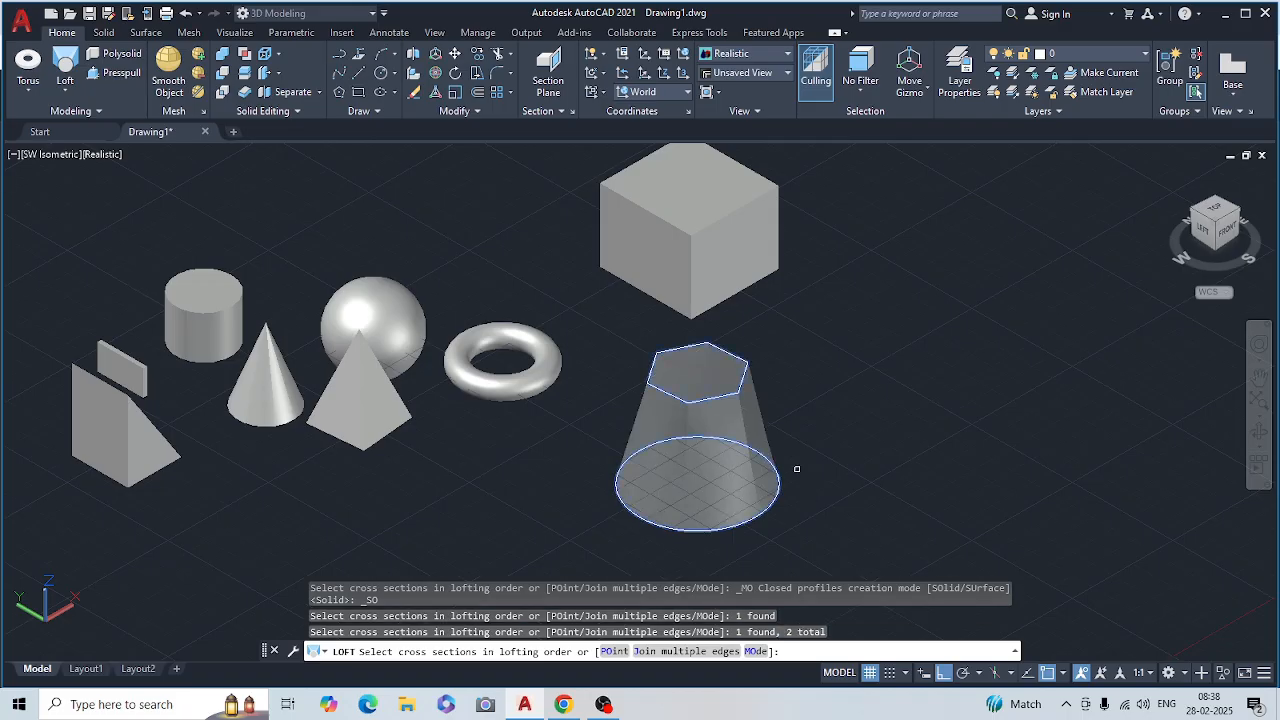
mouse_move(840, 462)
middle_down()
mouse_move(811, 477)
mouse_move(830, 472)
middle_up()
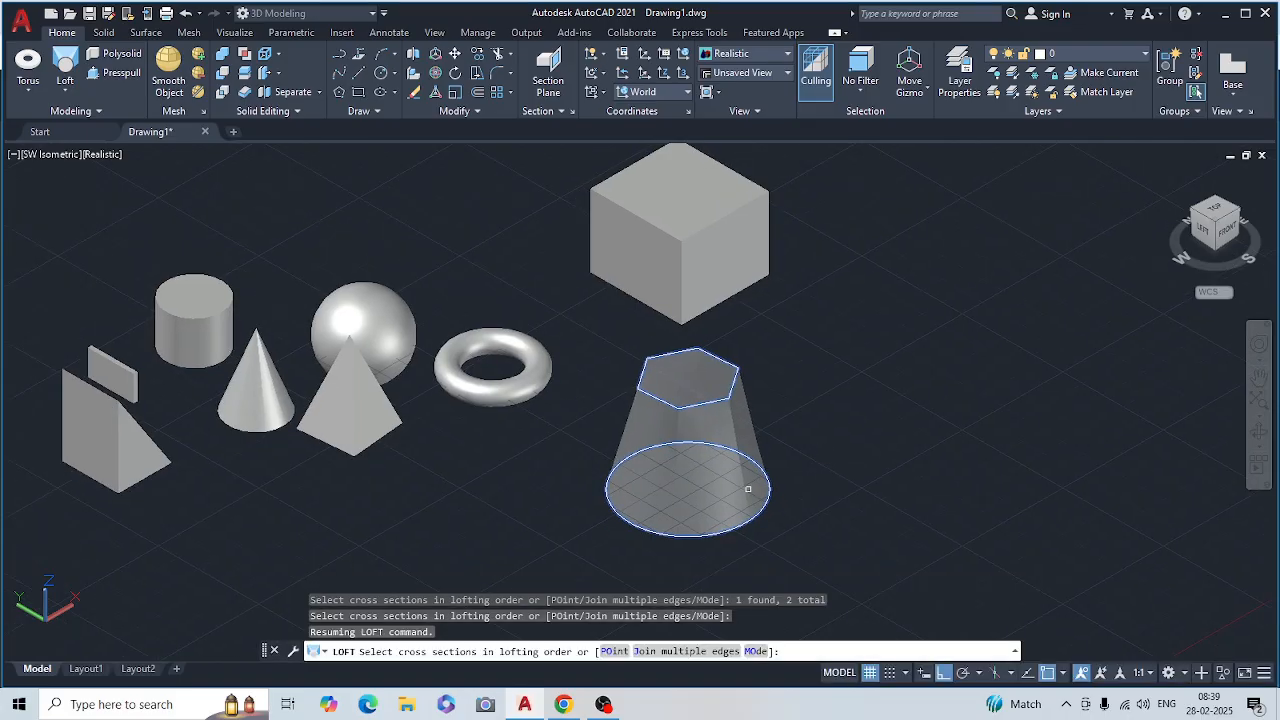
key(Escape)
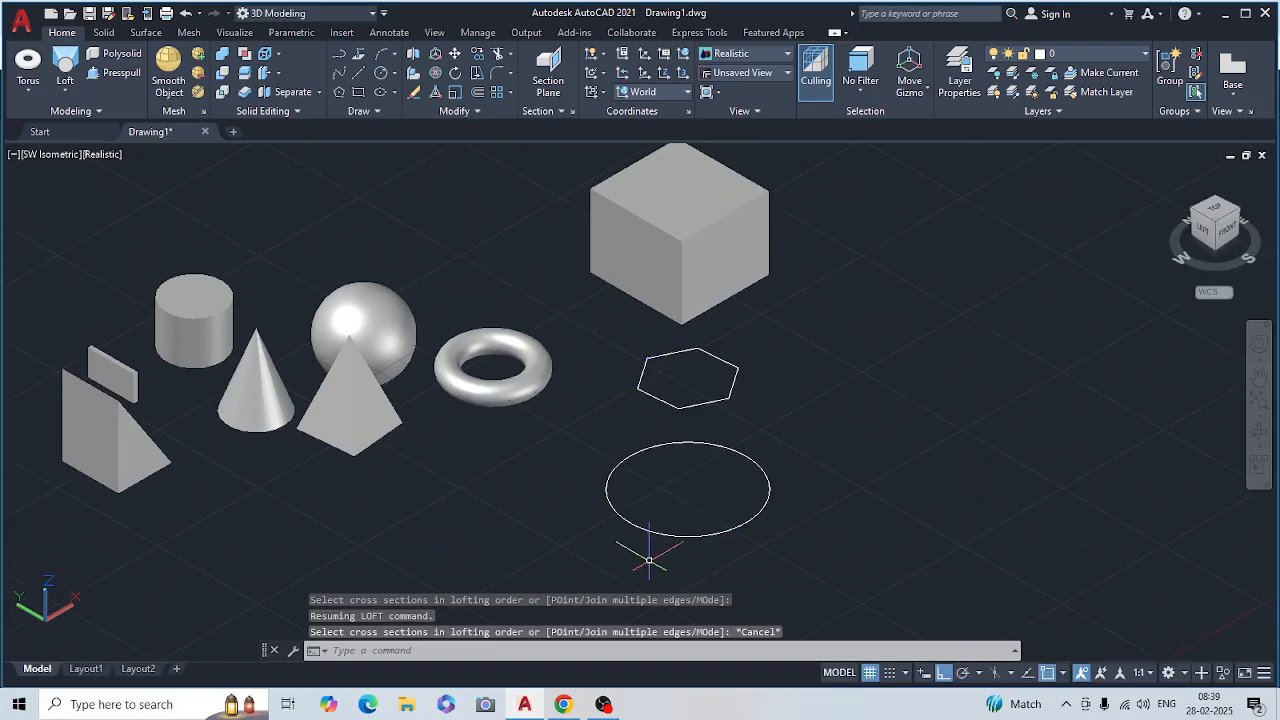
key(ctrl+z)
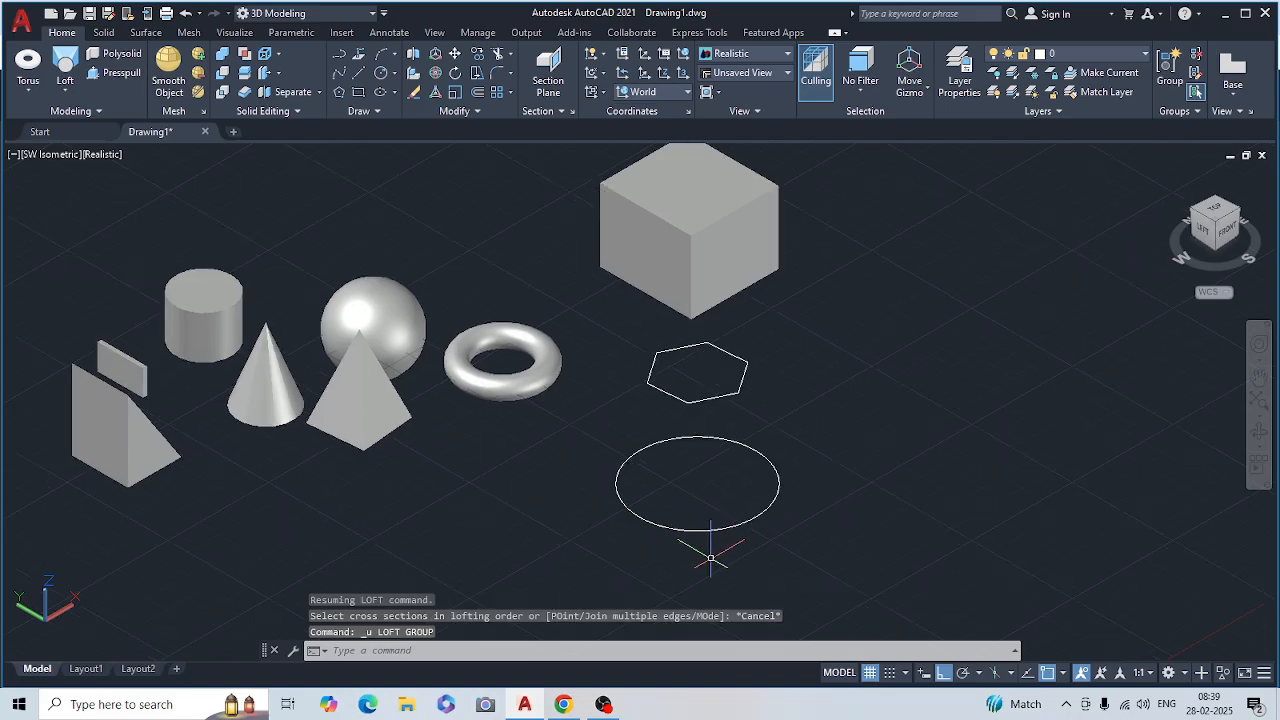
- Try to loft a solid from the circle on the ground plane to the hexagon above it as cross sections
click(67, 88)
click(94, 150)
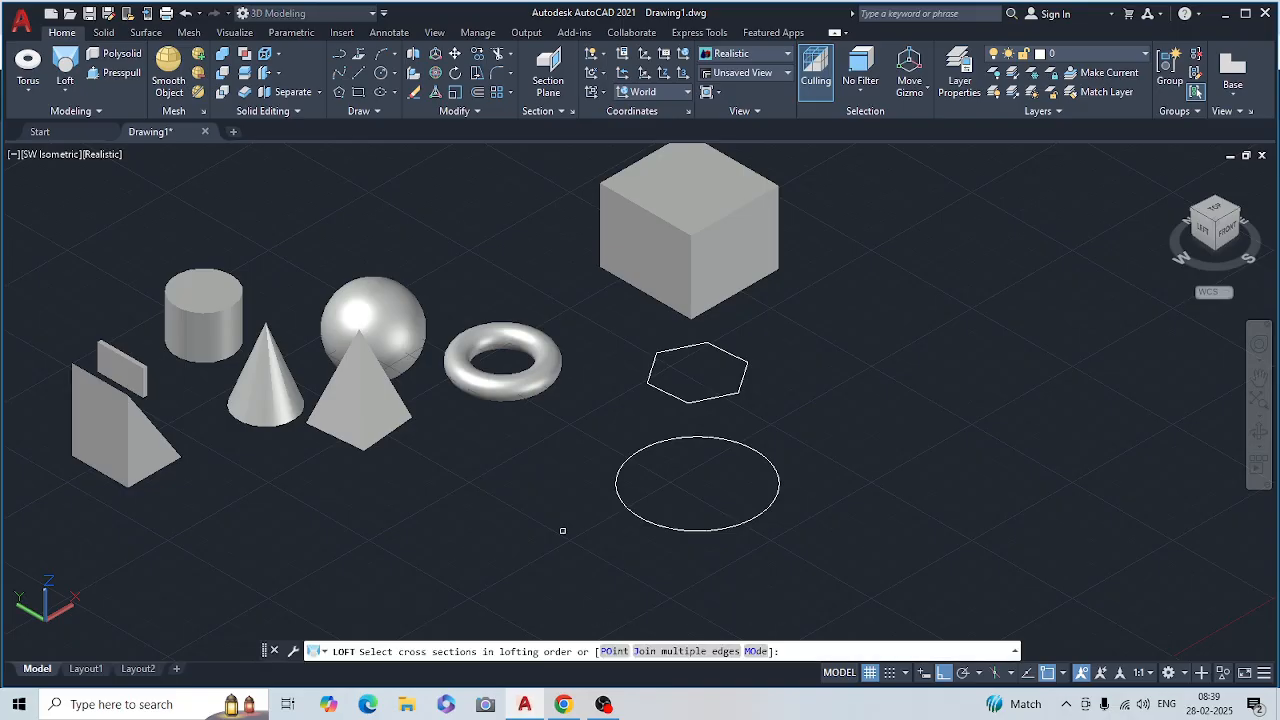
click(704, 531)
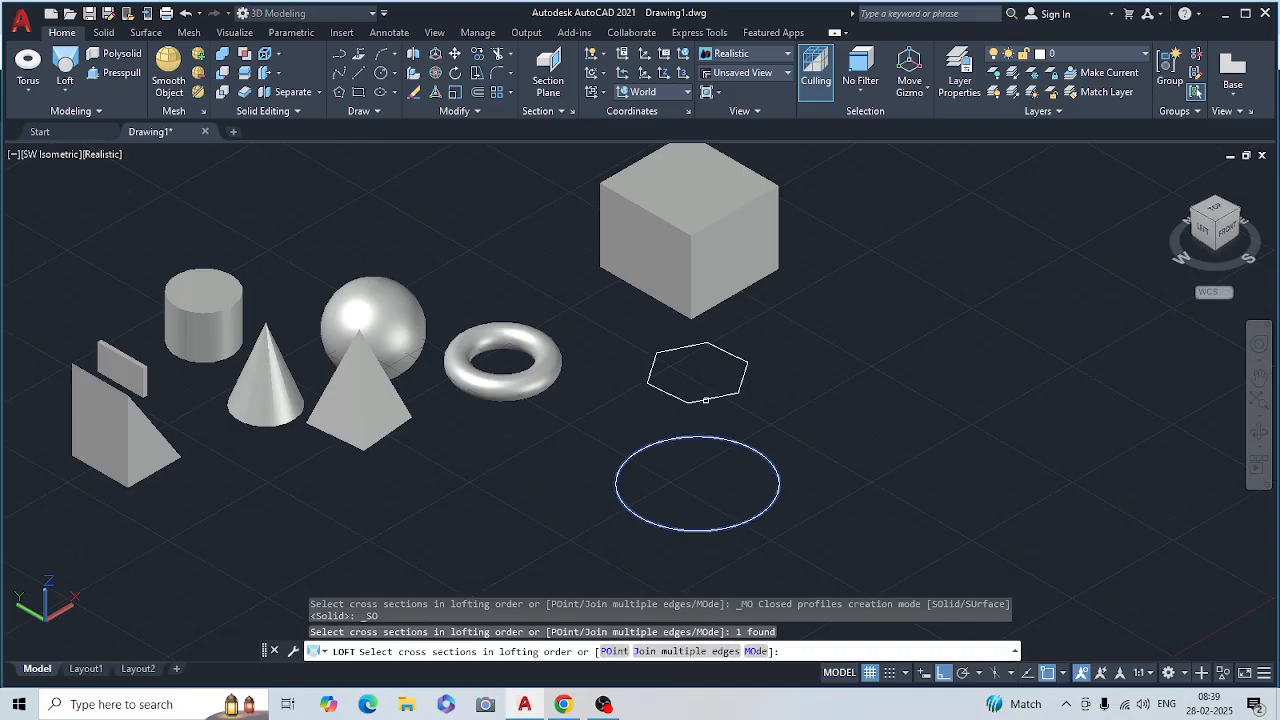
click(705, 400)
key(Return)
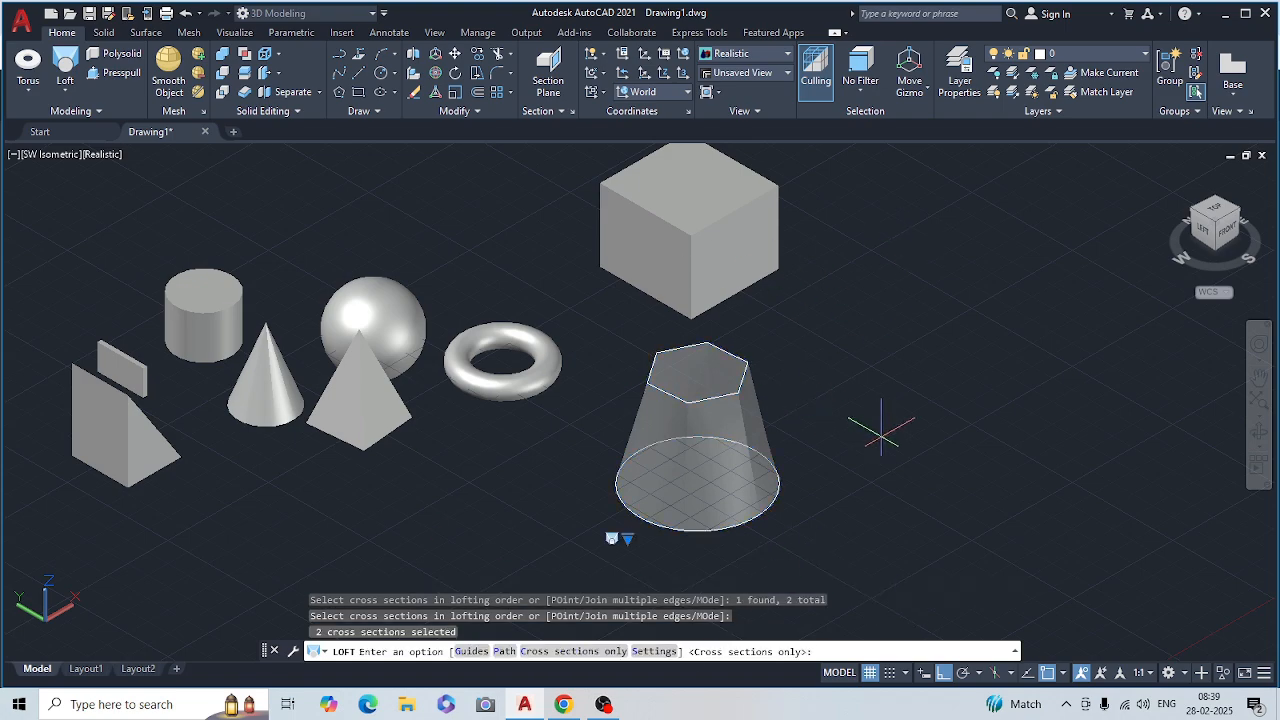
middle_drag(960, 449, 661, 457)
key(Escape)
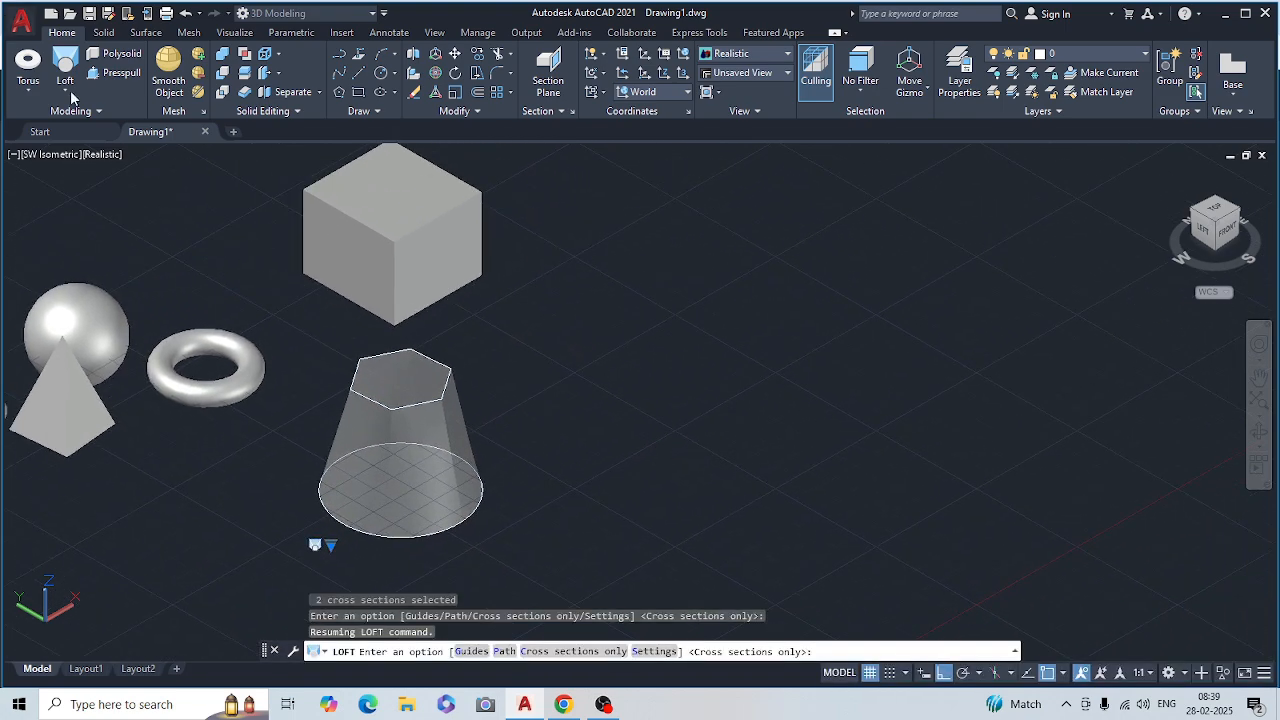
click(65, 90)
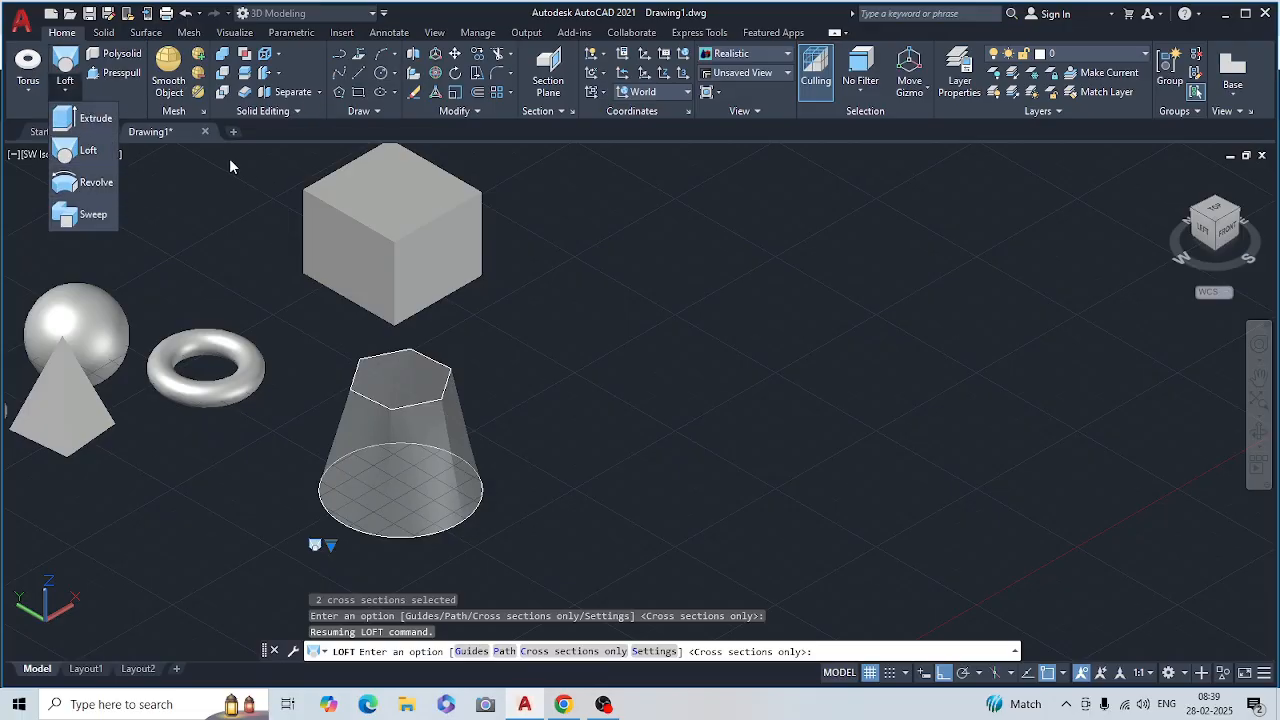
key(Escape)
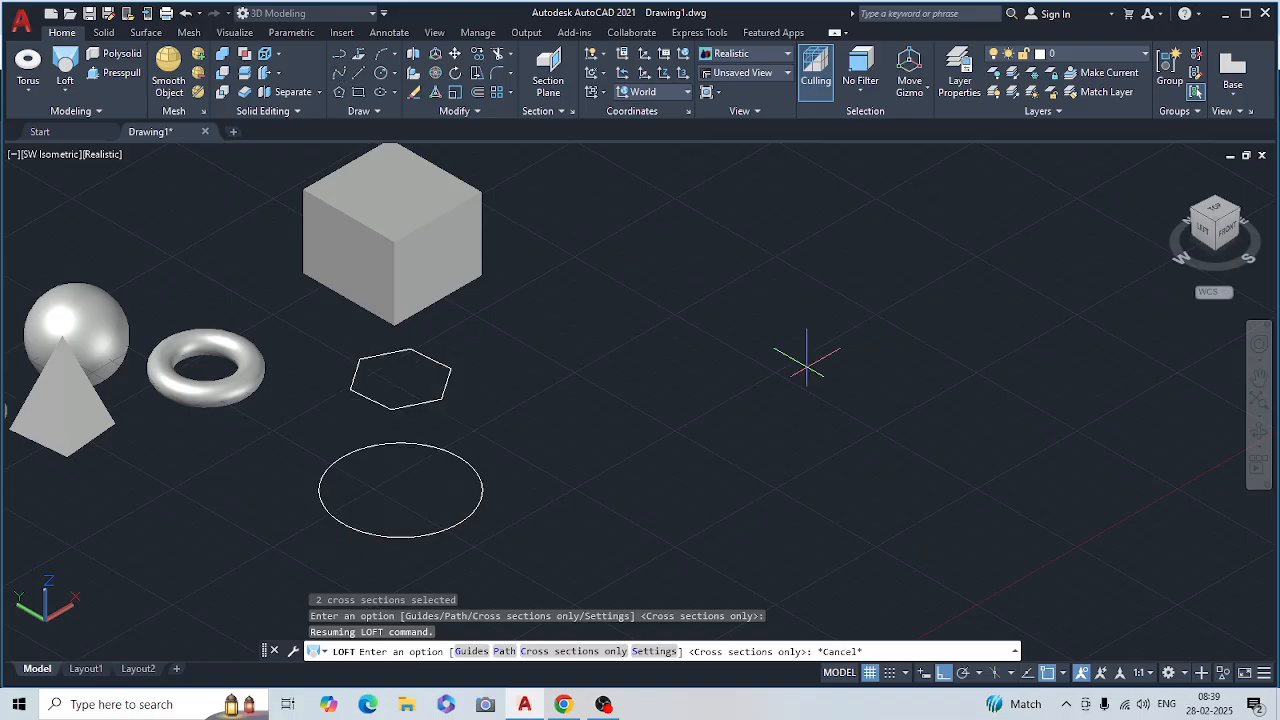
- Draw an open three-point spline curve in the empty area beside the hexagon and circle, with Ortho off
text(spl)
key(Return)
click(739, 267)
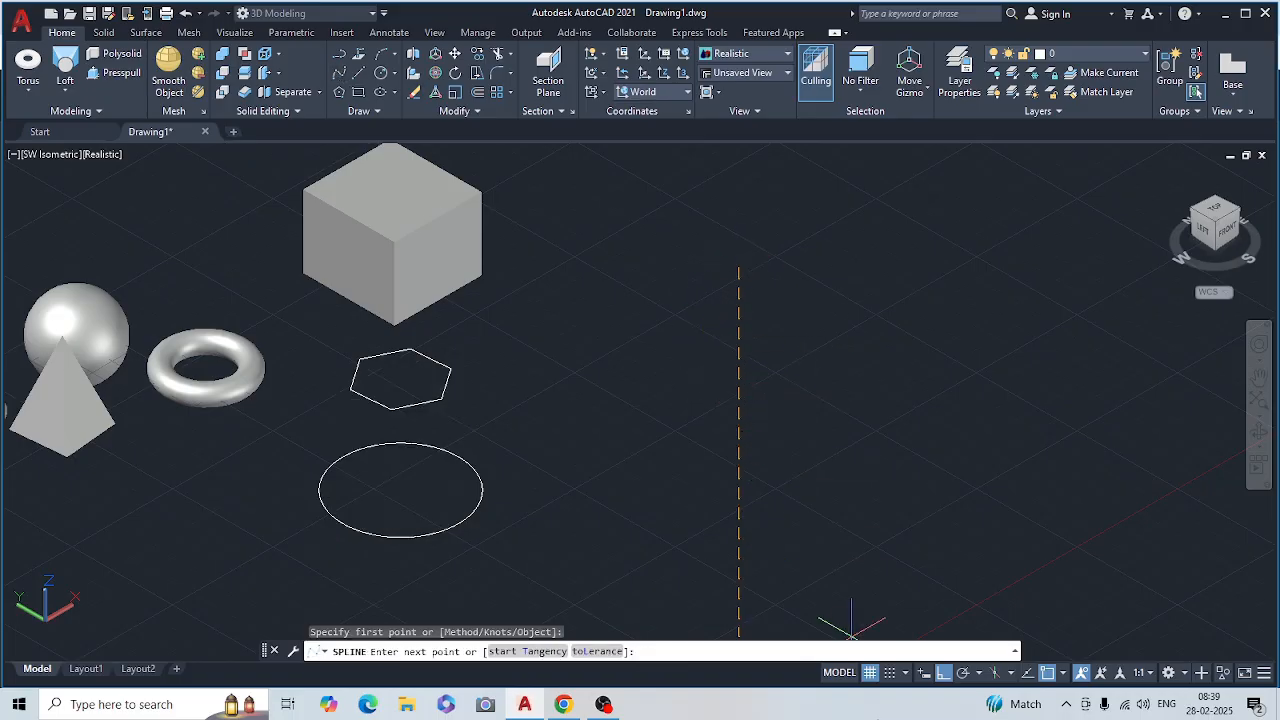
click(941, 673)
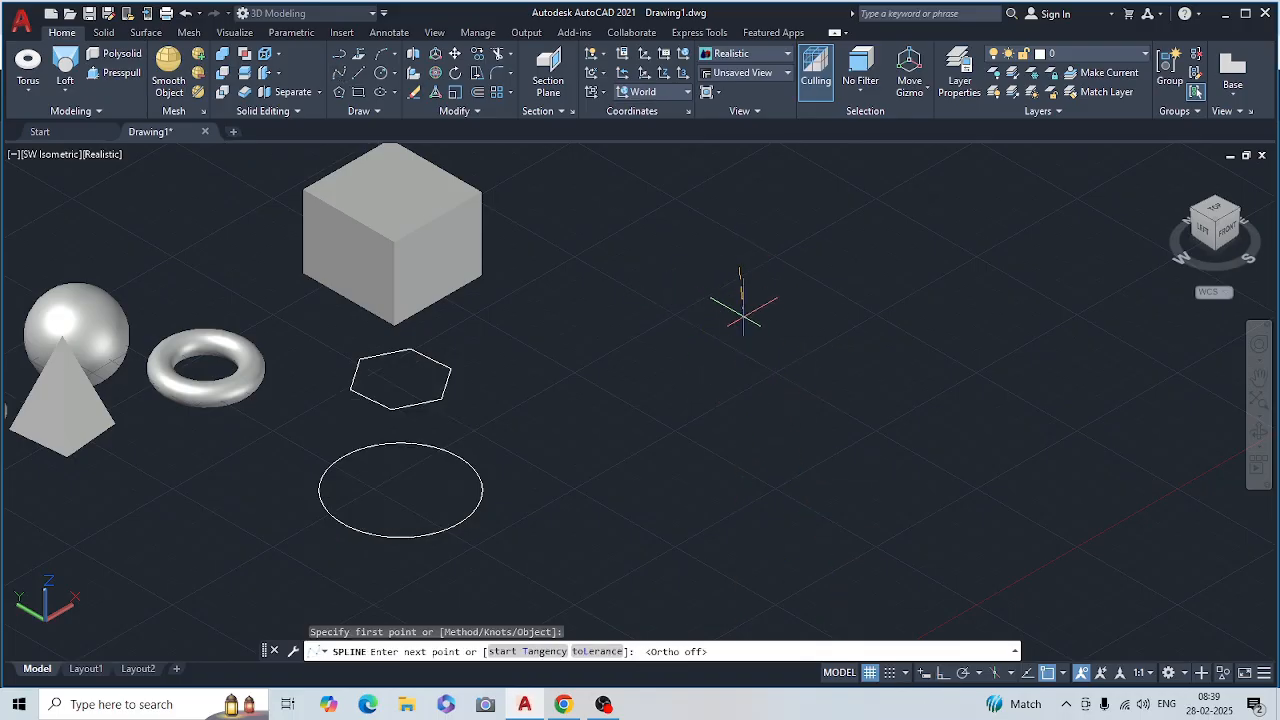
click(747, 322)
click(704, 436)
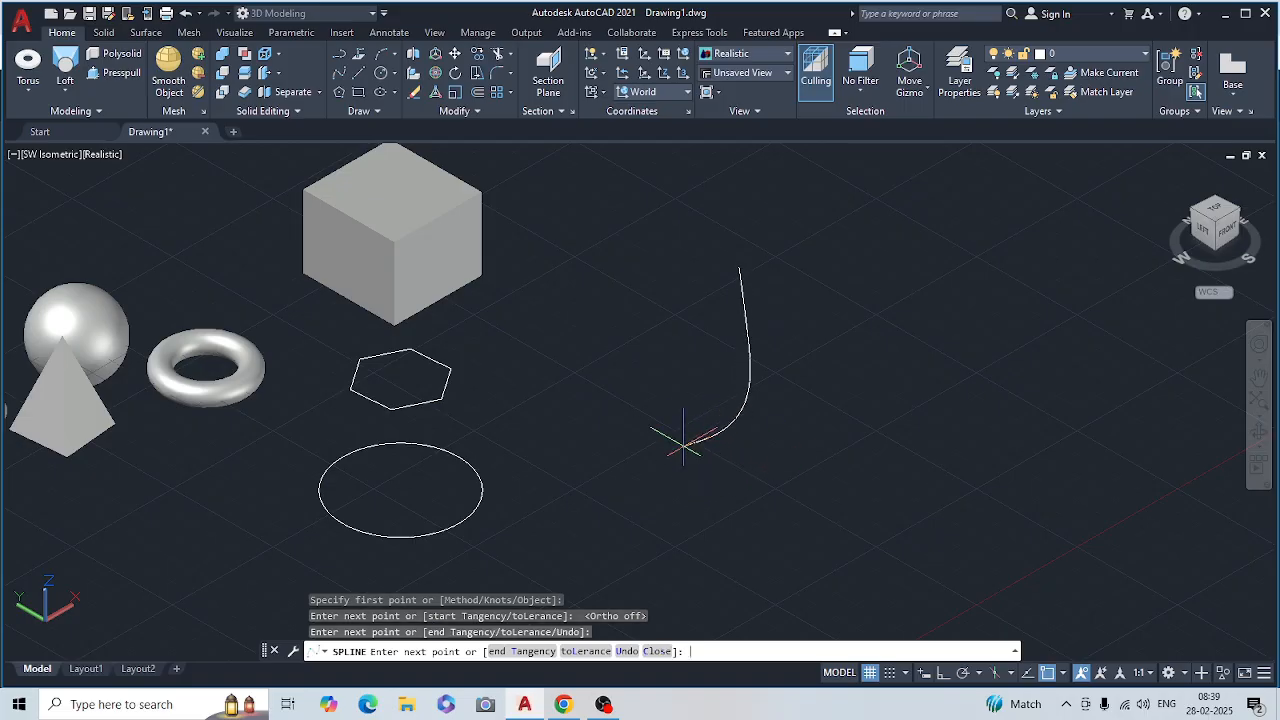
key(Return)
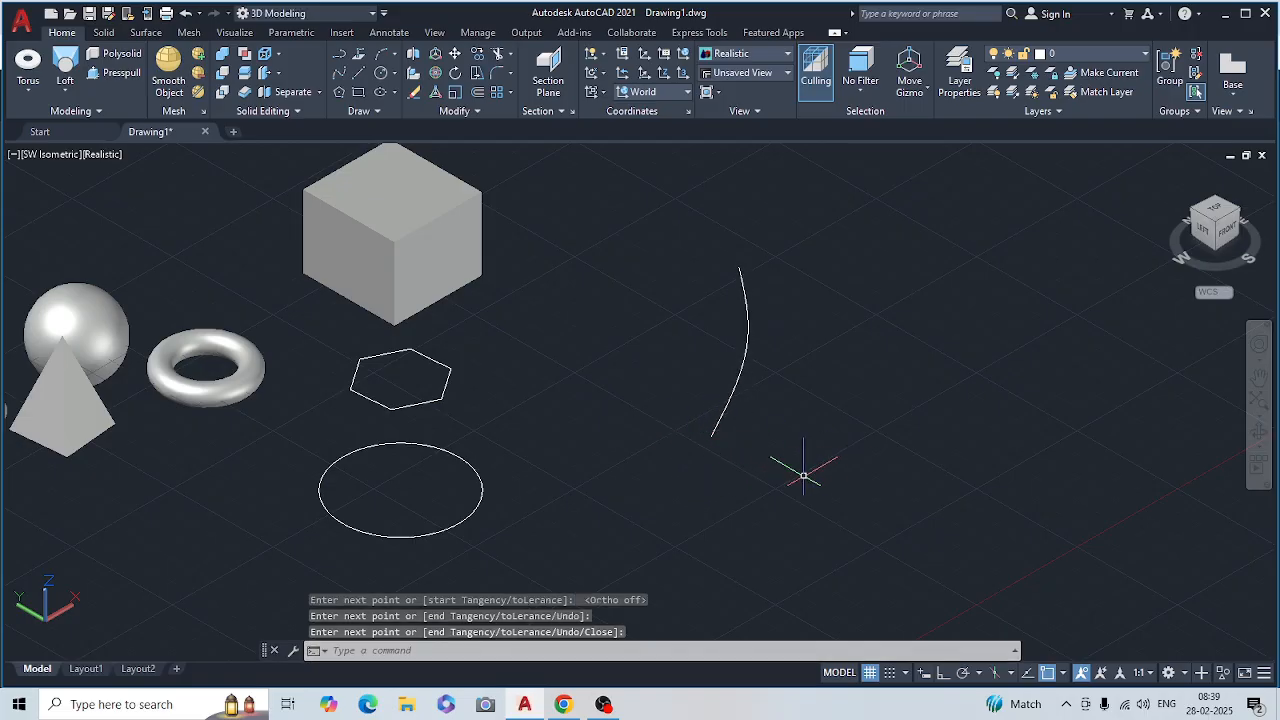
- Revolve the curved spline 270 degrees around a two-point axis picked alongside it
click(66, 94)
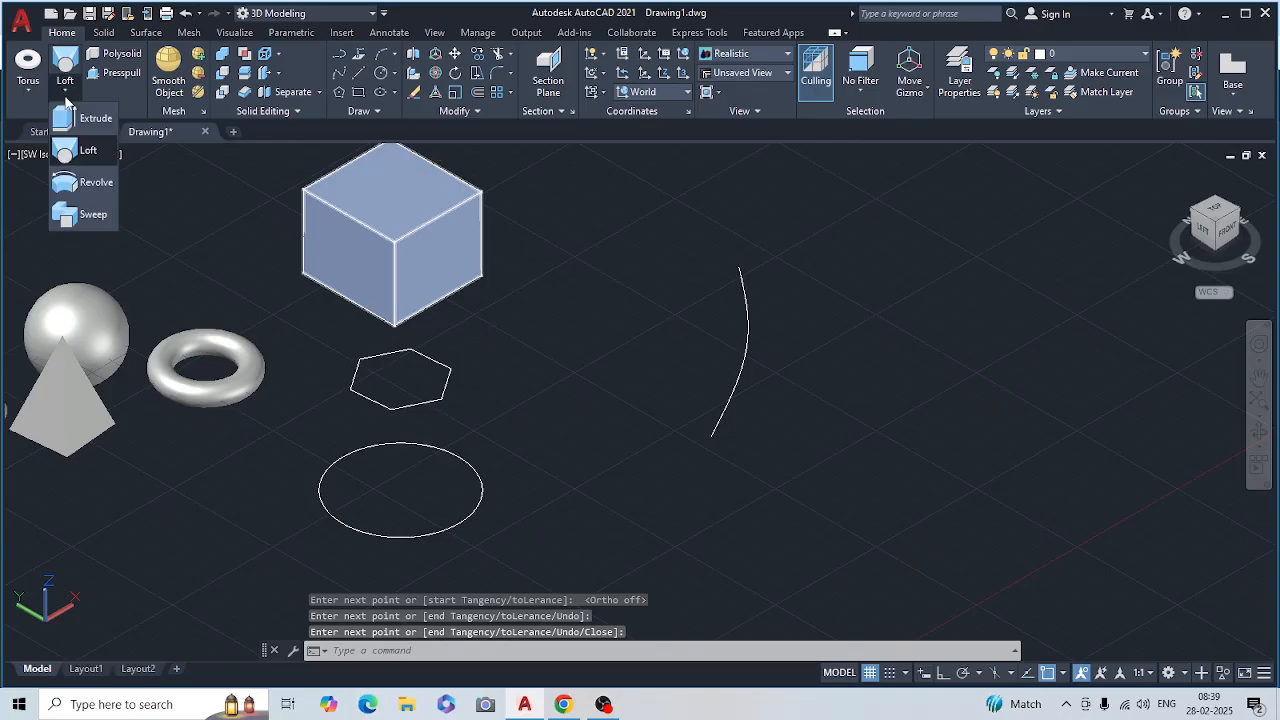
click(93, 182)
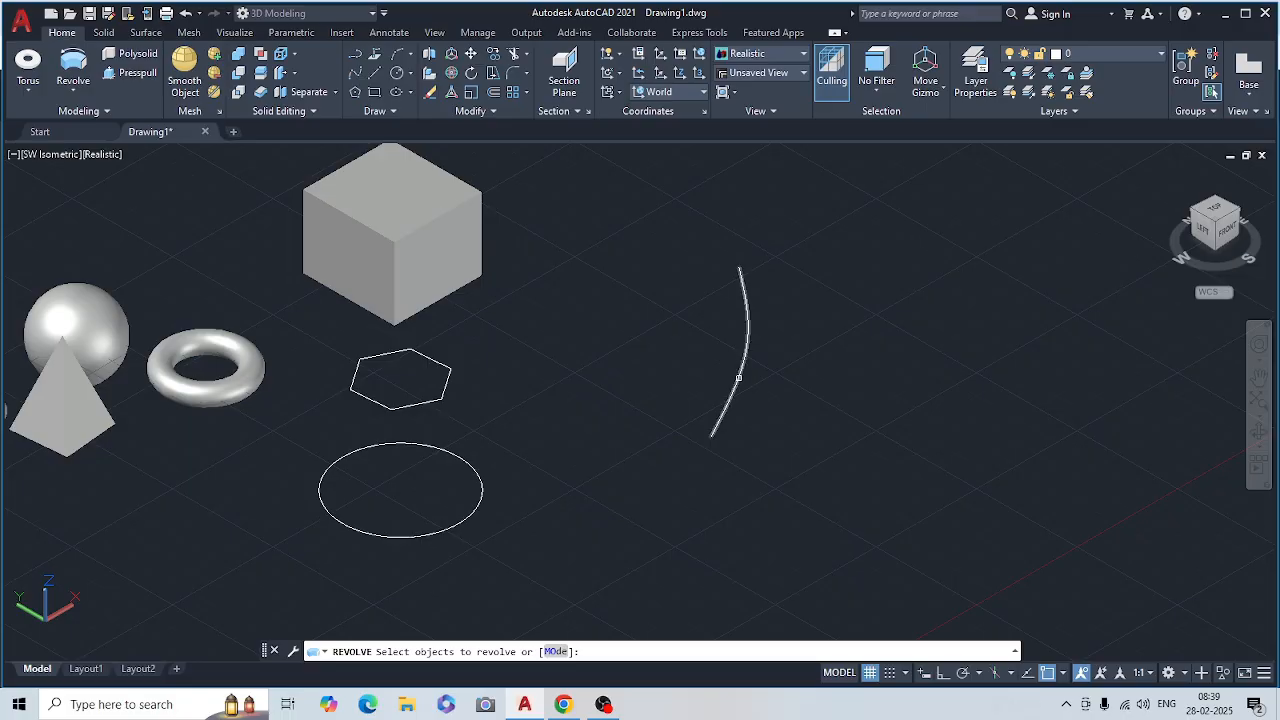
click(739, 377)
key(Return)
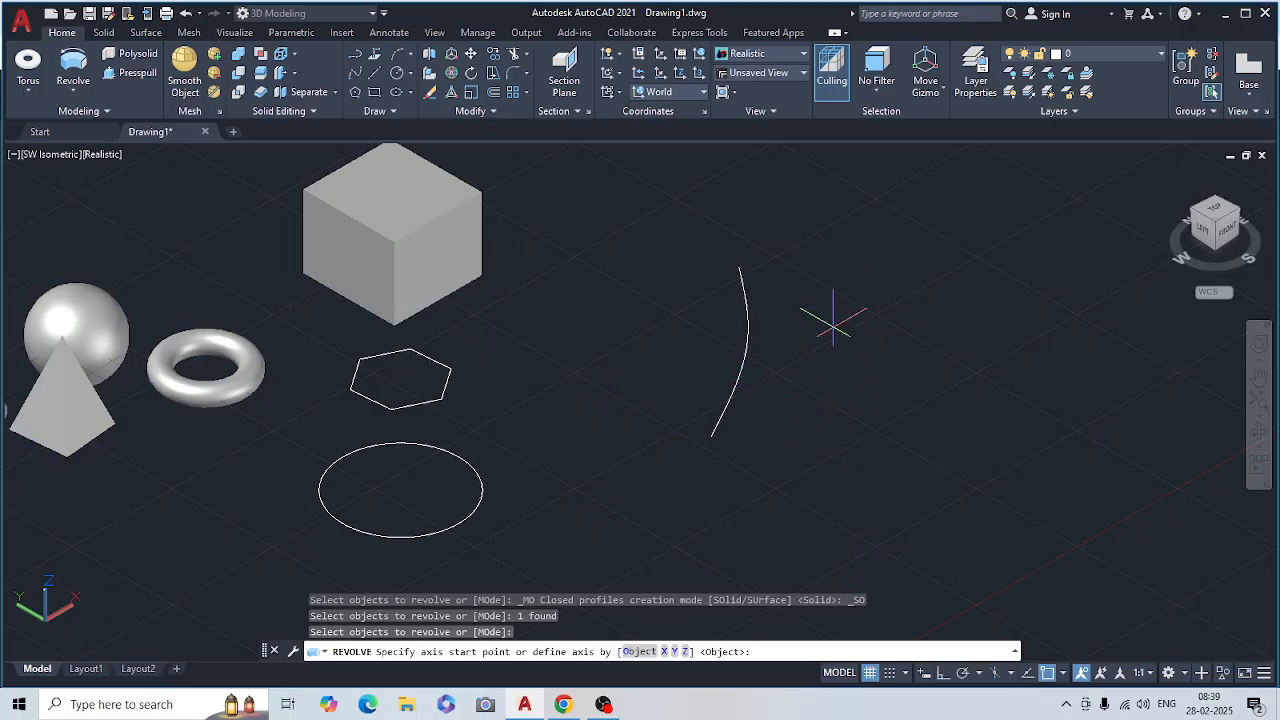
click(805, 253)
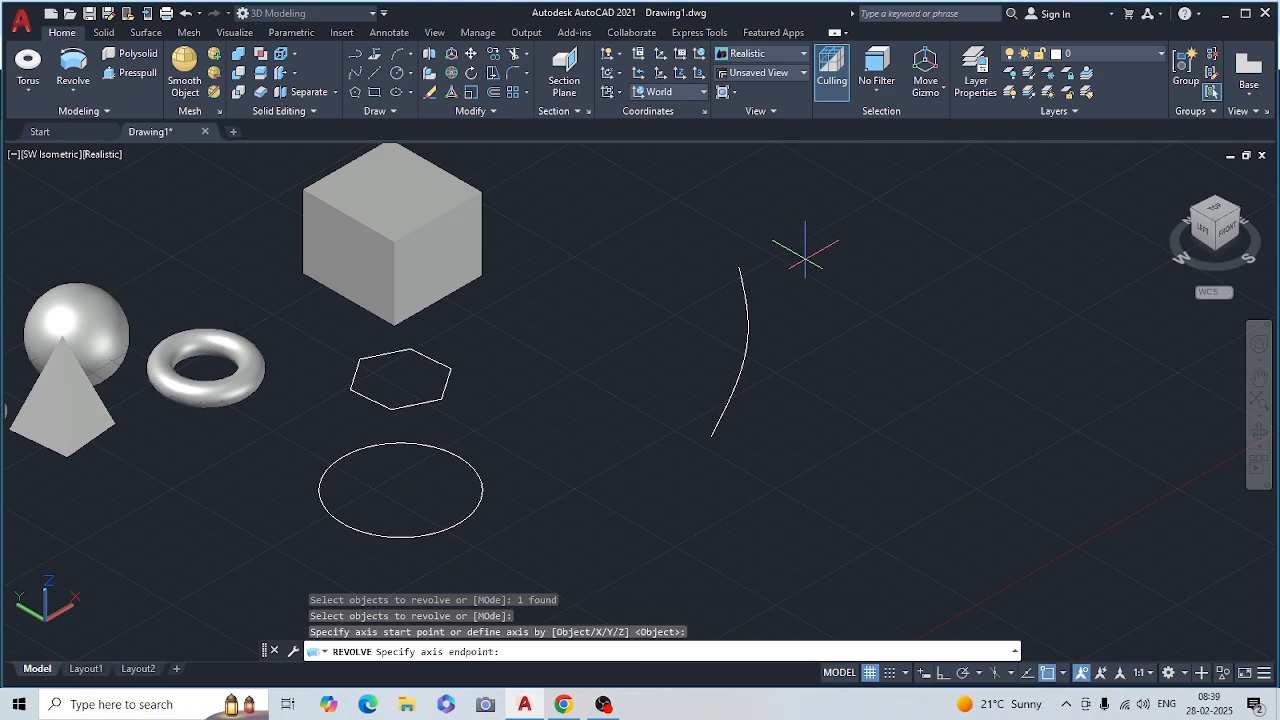
click(820, 436)
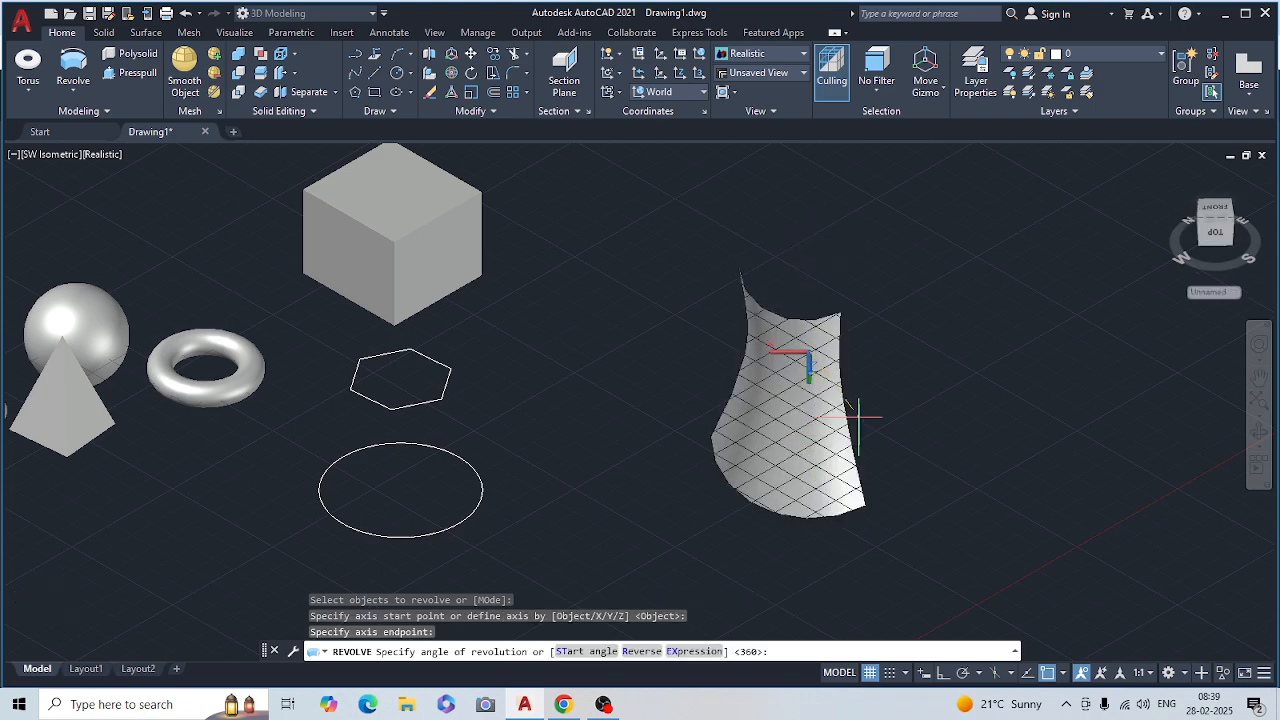
shift+middle_drag(961, 347, 873, 240)
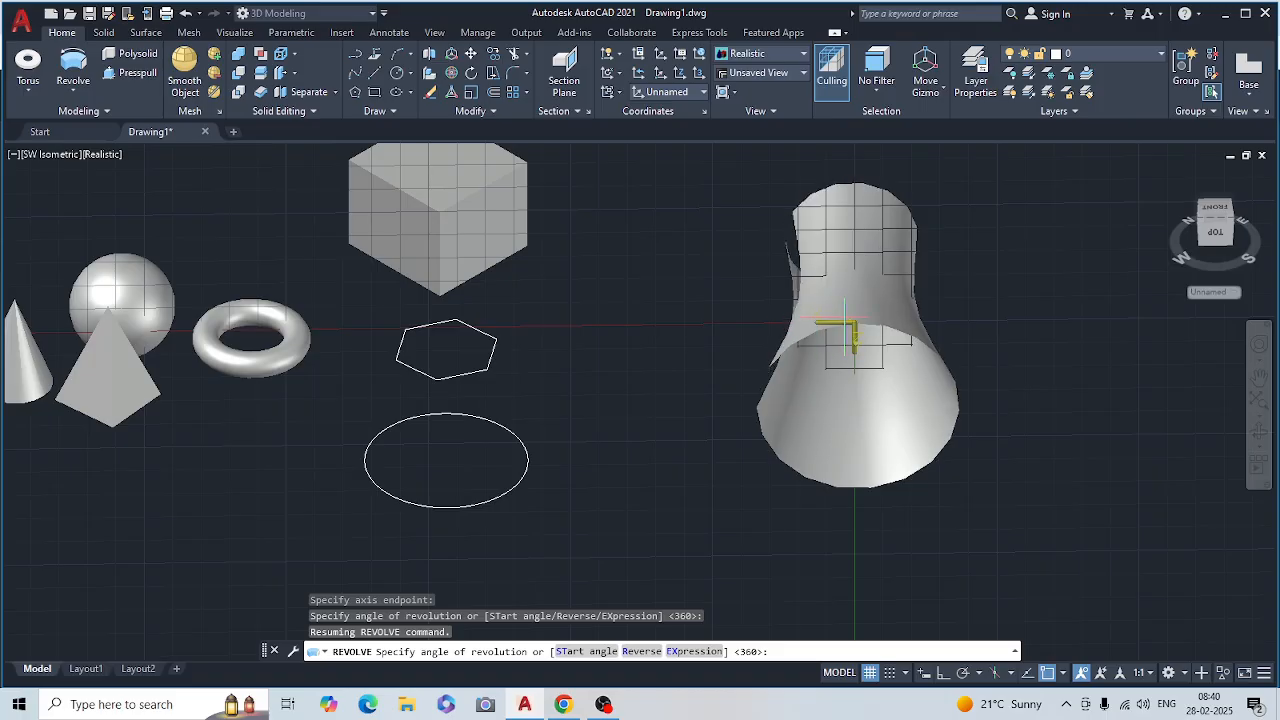
key(Return)
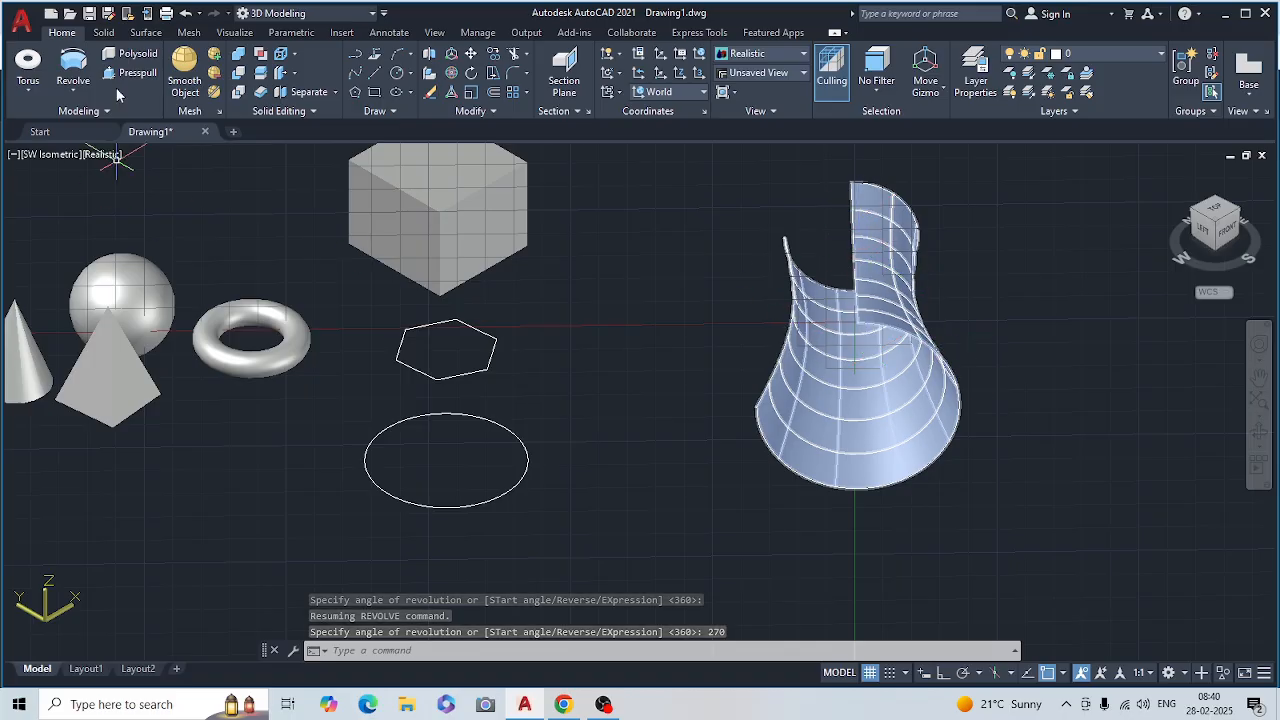
- Draw a straight two-point spline between the large circle and the revolved surface as a sweep path
click(78, 89)
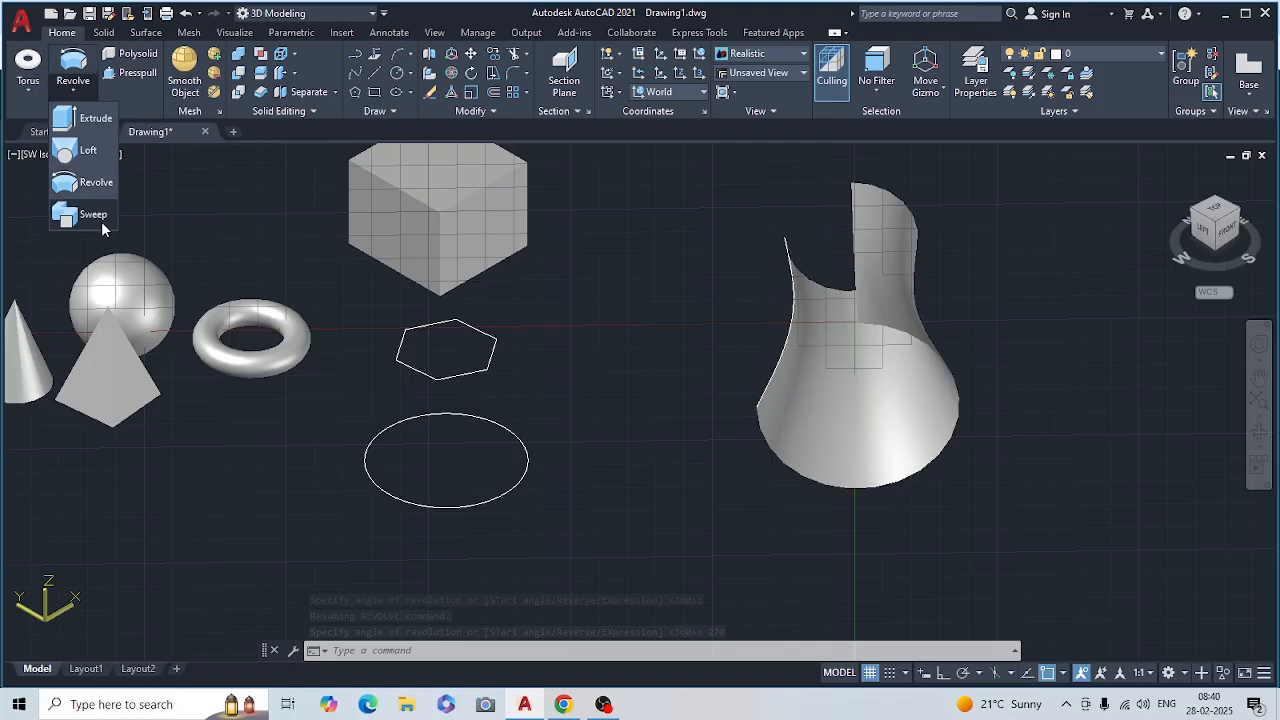
click(464, 162)
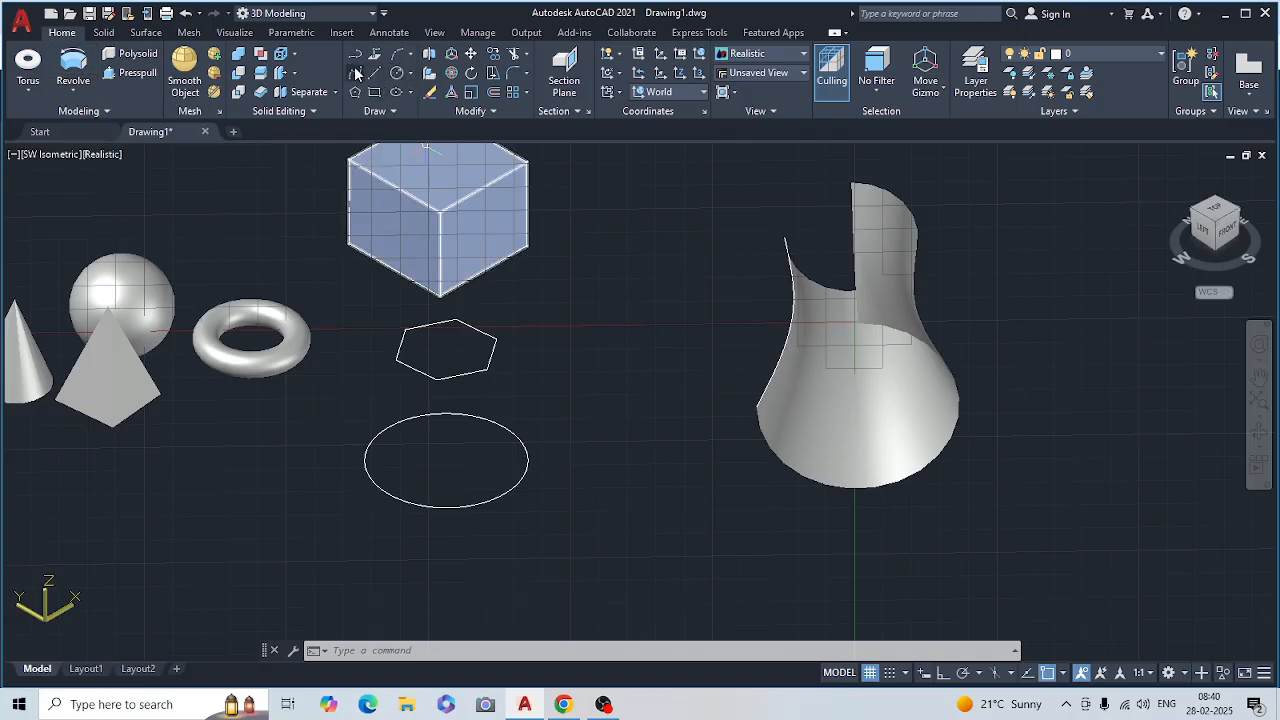
click(357, 75)
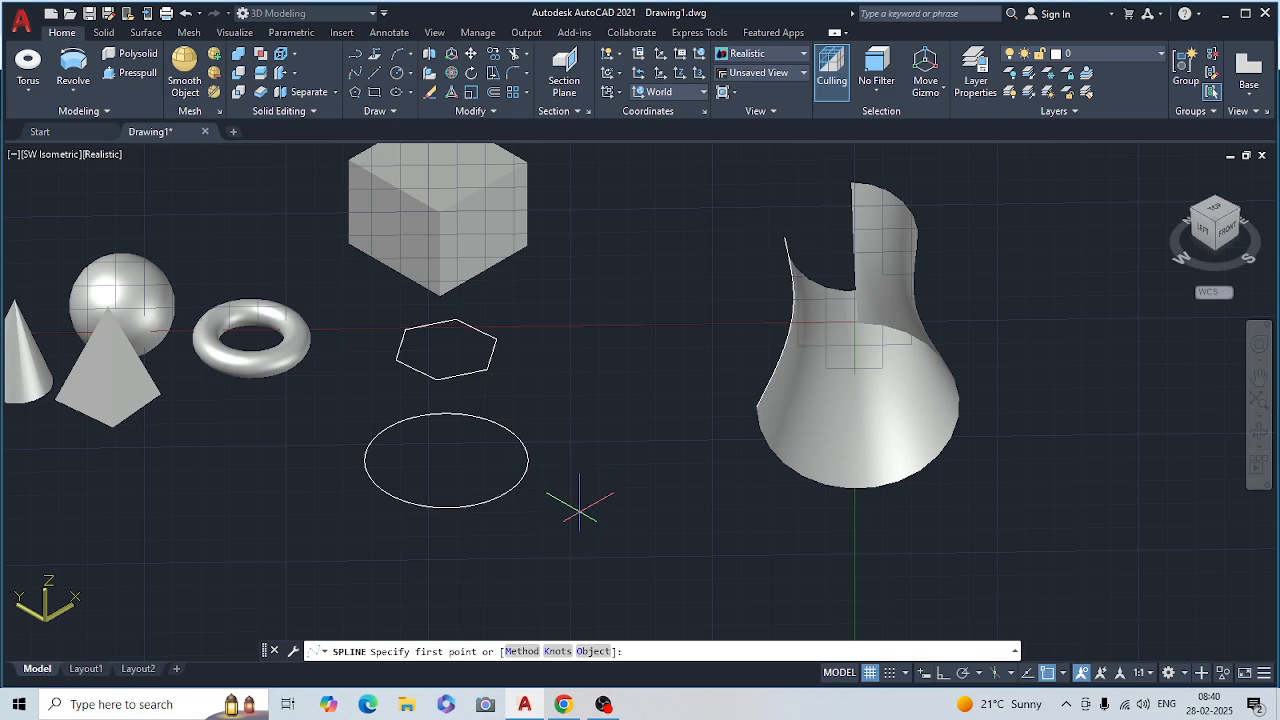
click(580, 510)
click(720, 463)
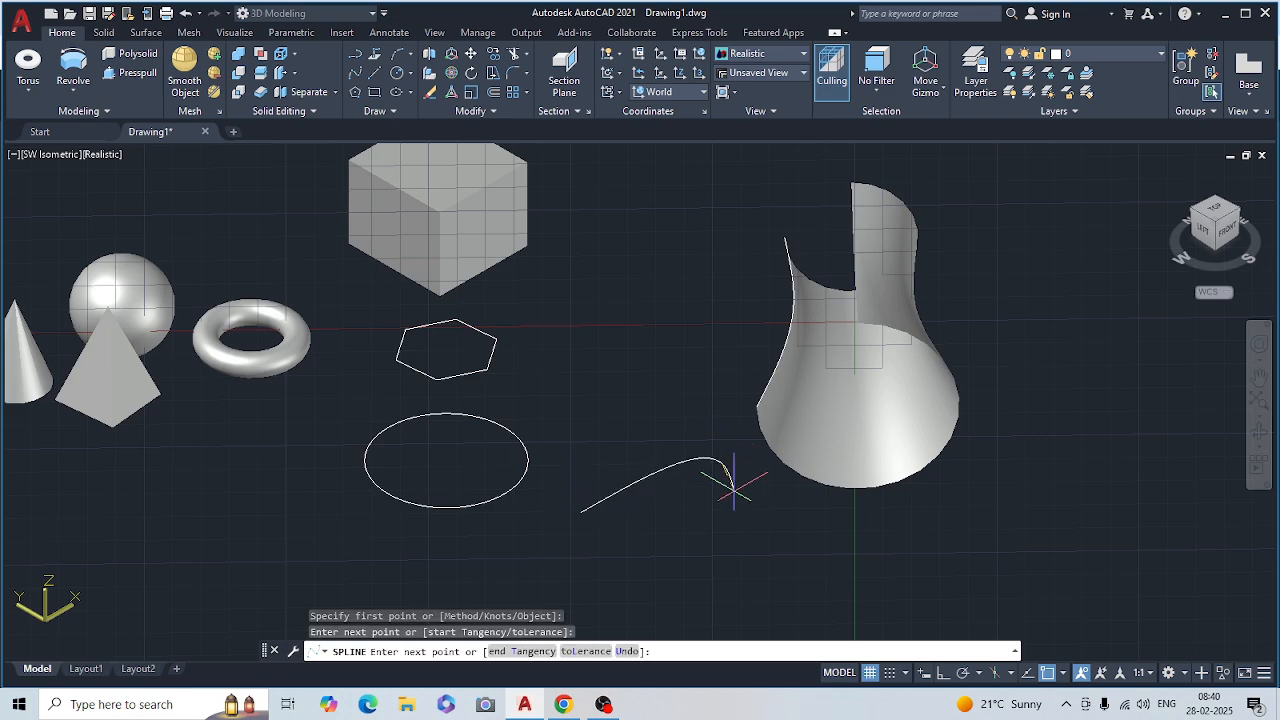
key(Return)
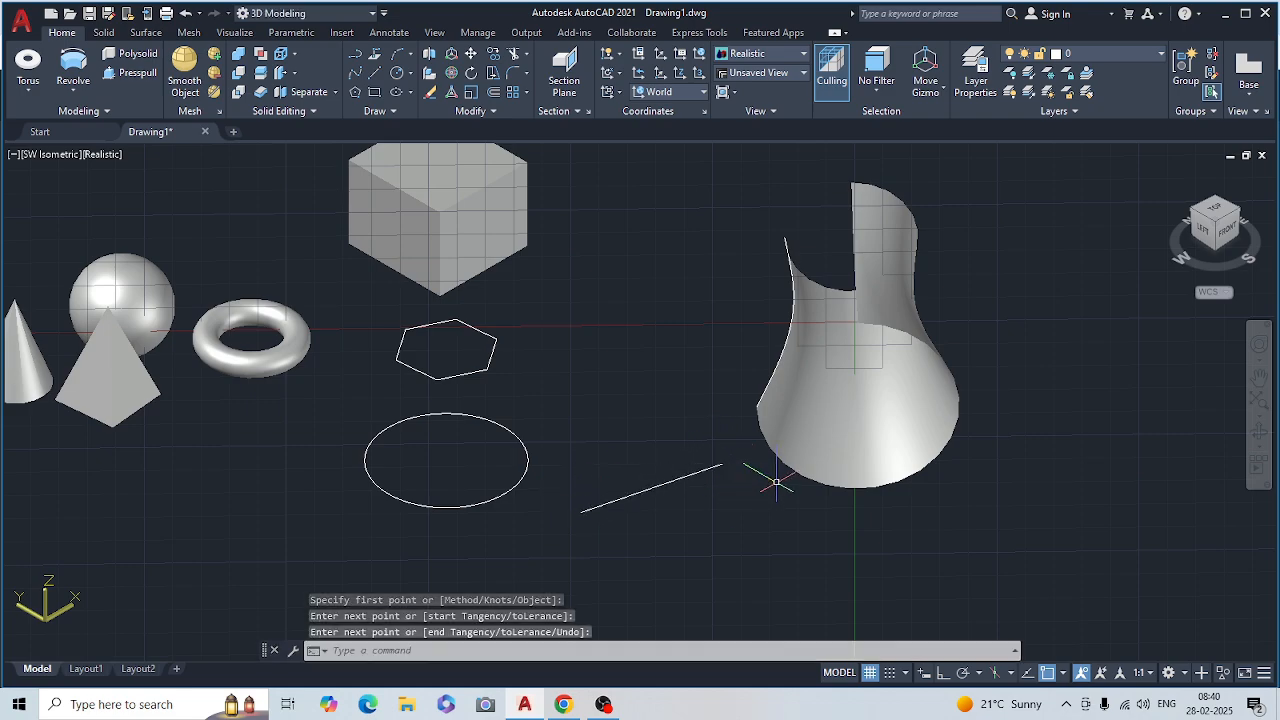
- Draw a small circle near the start of the two-point spline as the sweep profile
click(397, 74)
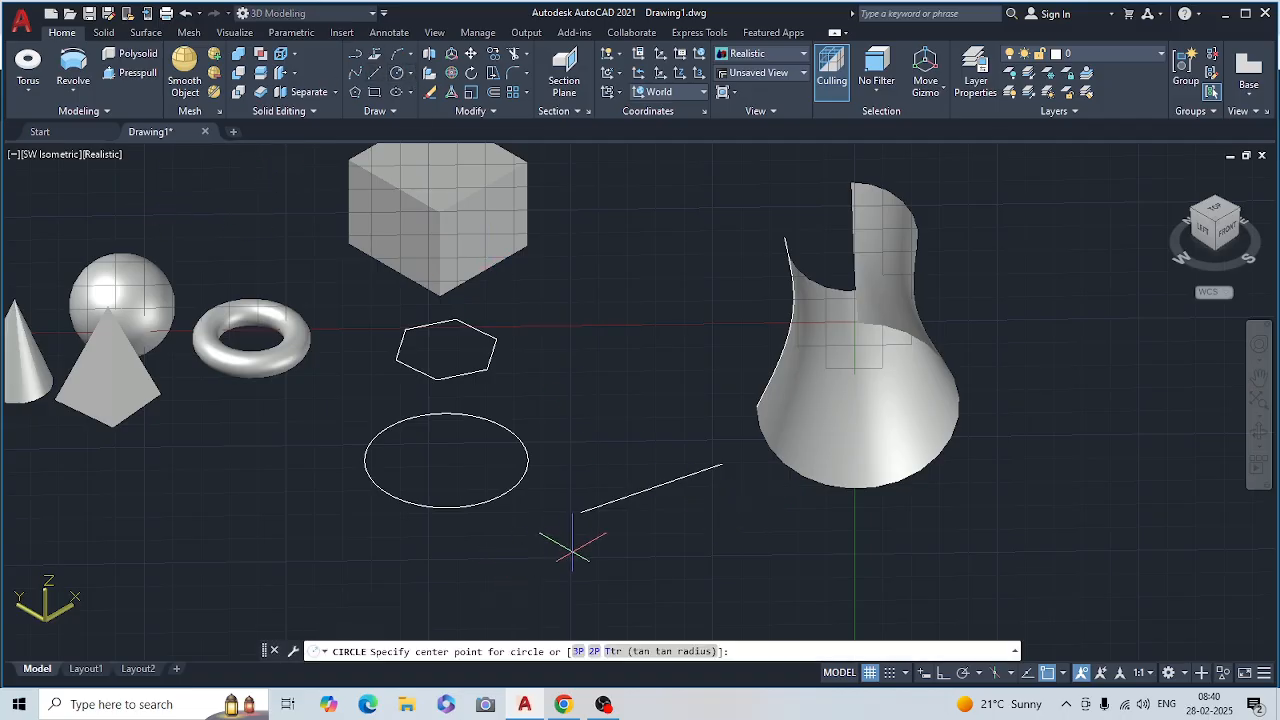
click(576, 545)
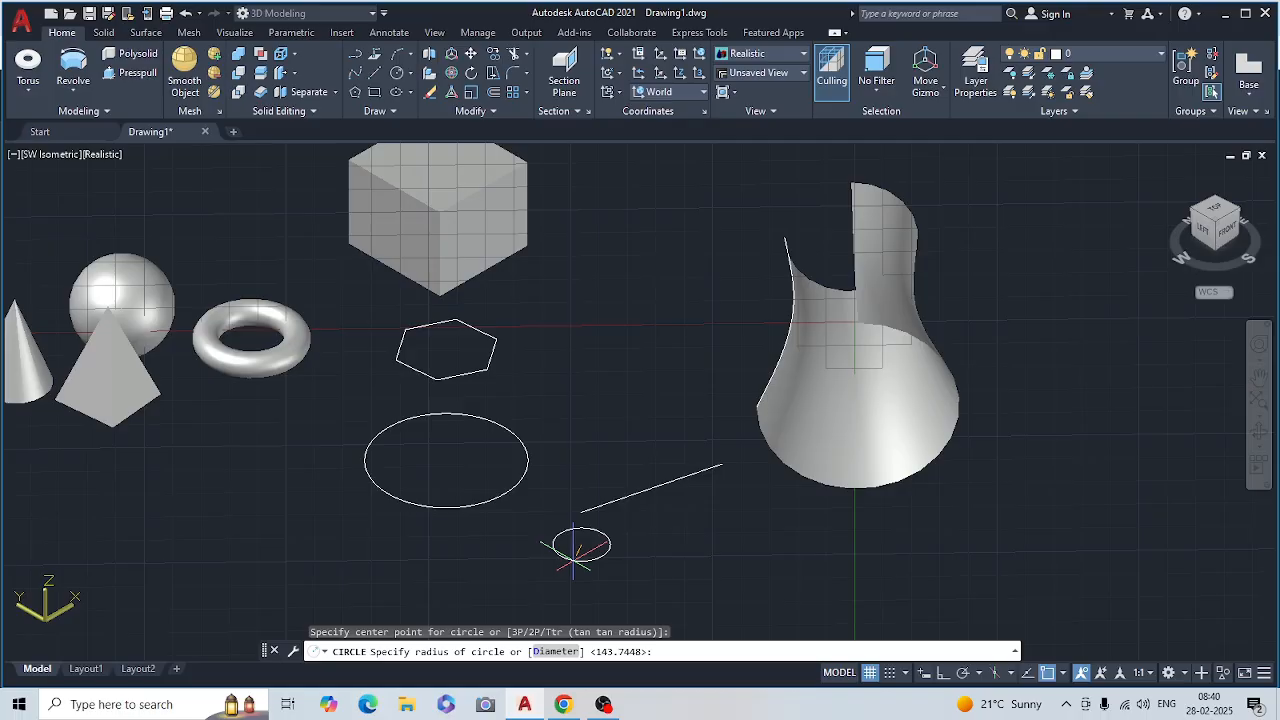
click(571, 546)
key(Escape)
key(Escape)
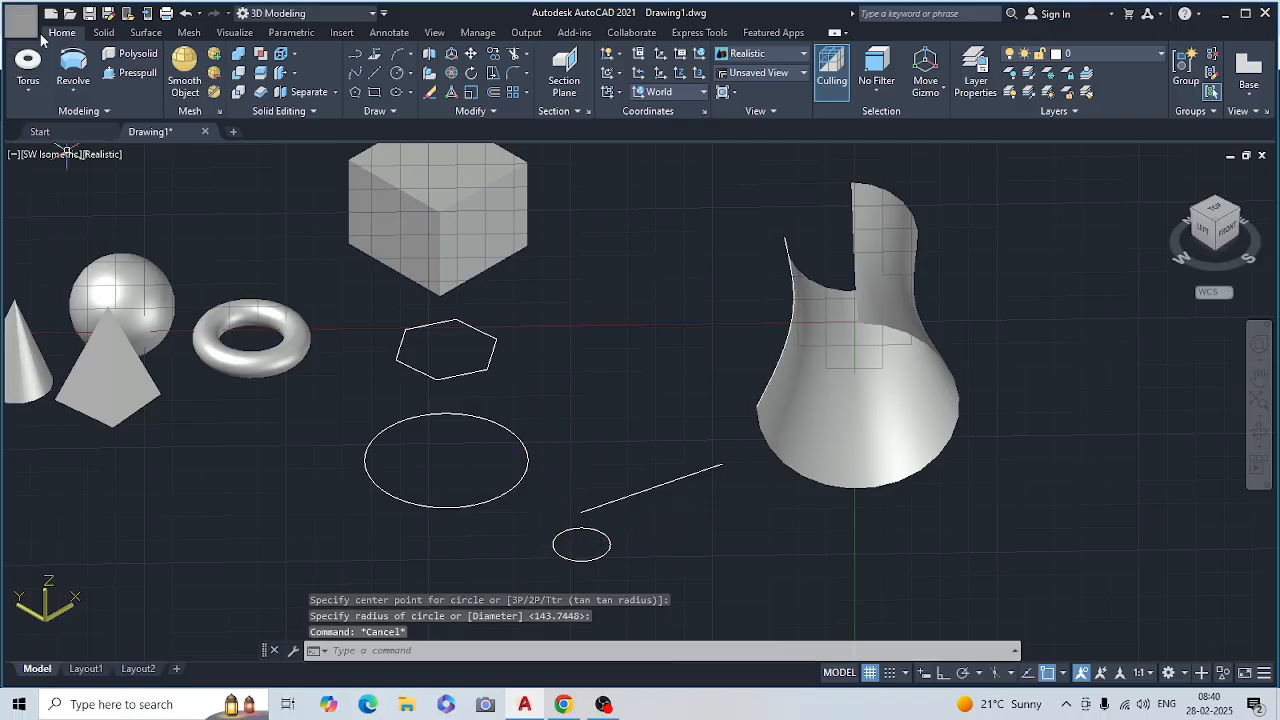
- Sweep the small circle along the two-point spline to form a solid rod
click(71, 89)
click(93, 215)
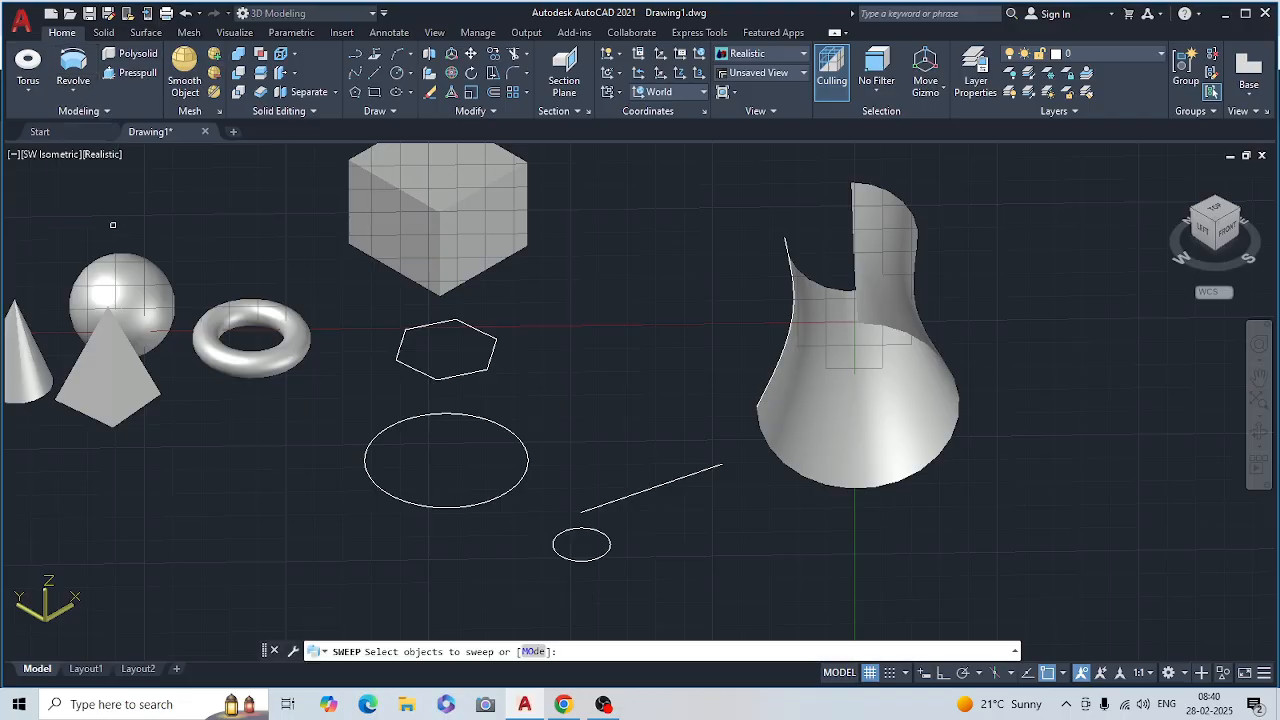
click(593, 559)
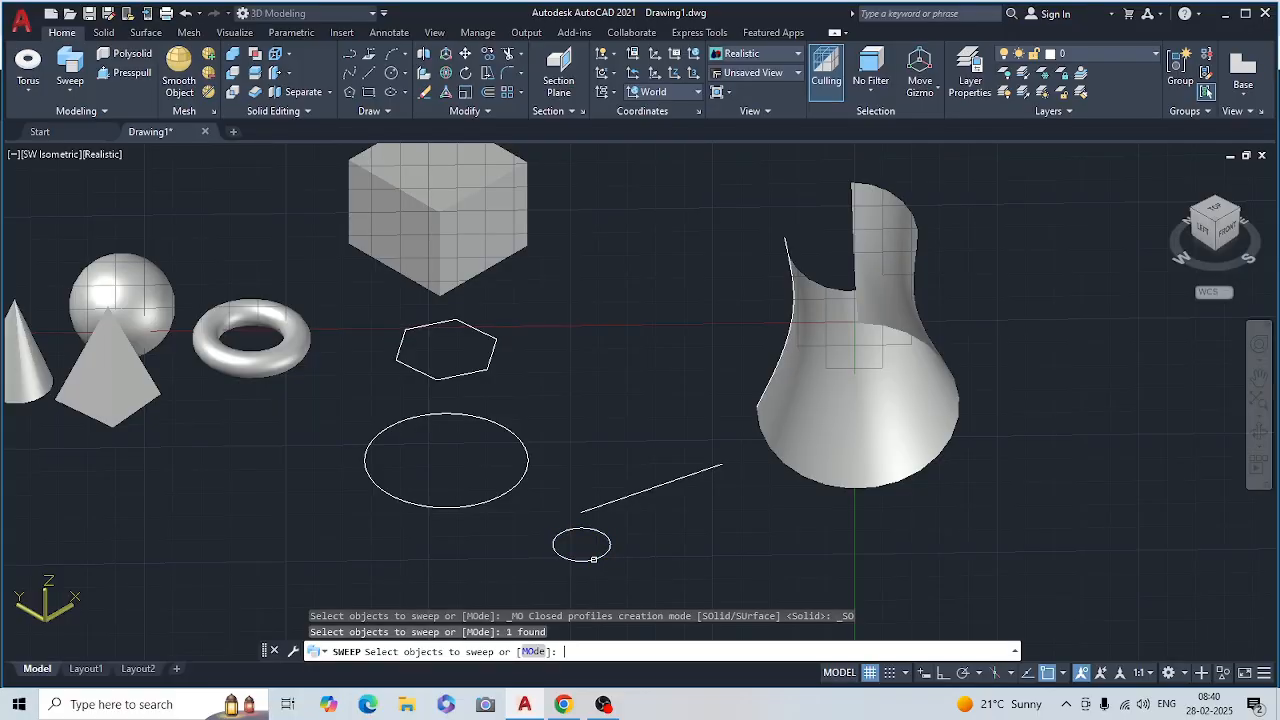
key(Return)
click(622, 498)
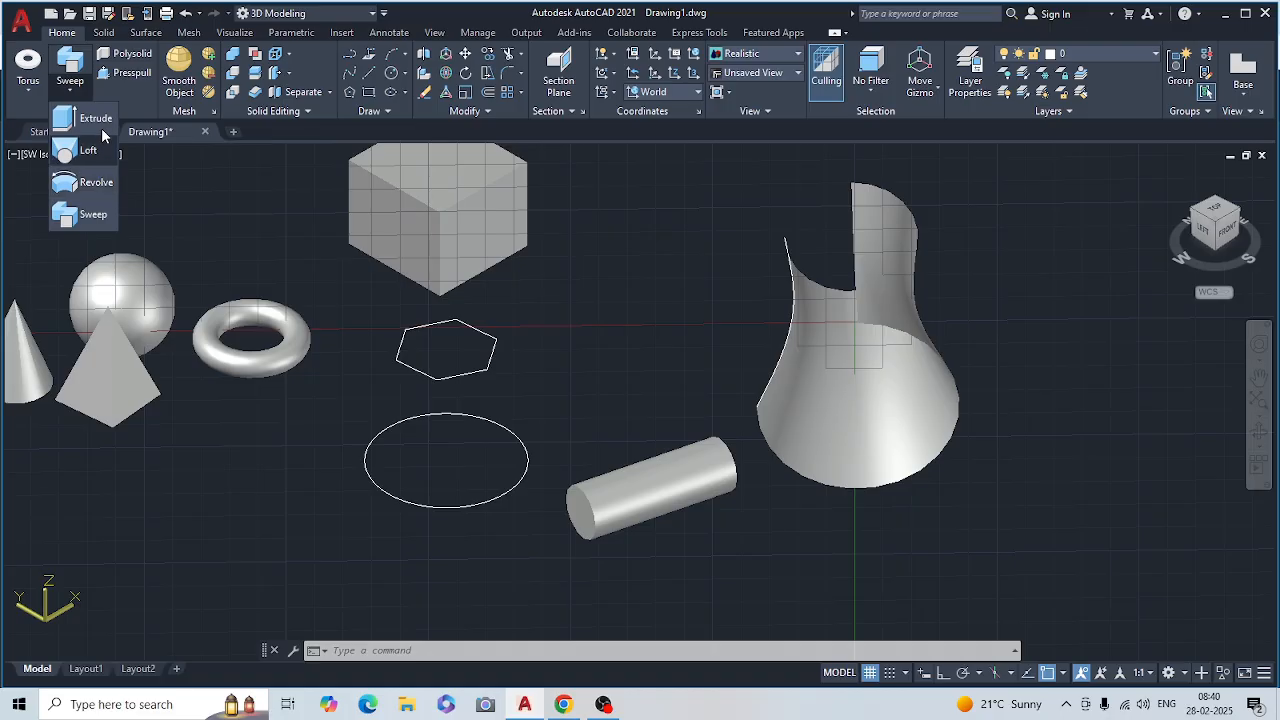
- Draw a rectangle on the ground plane between the cube and the revolved surface
click(78, 92)
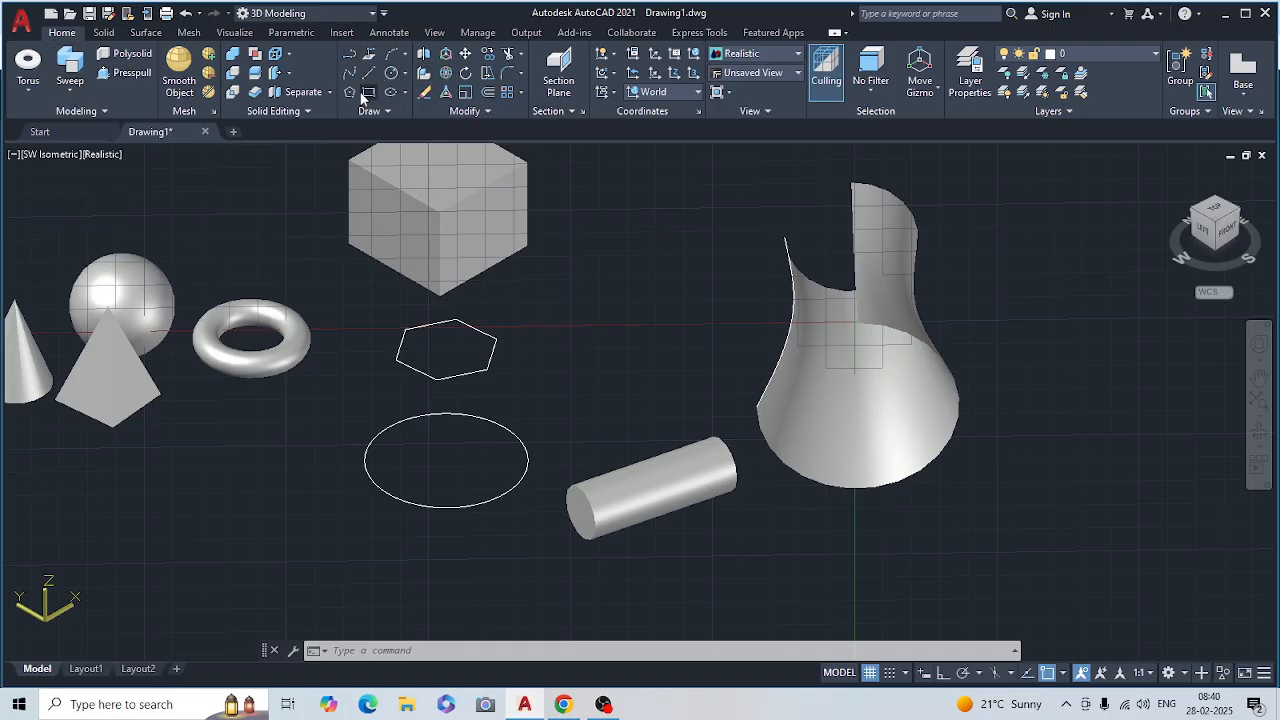
key(Return)
click(606, 249)
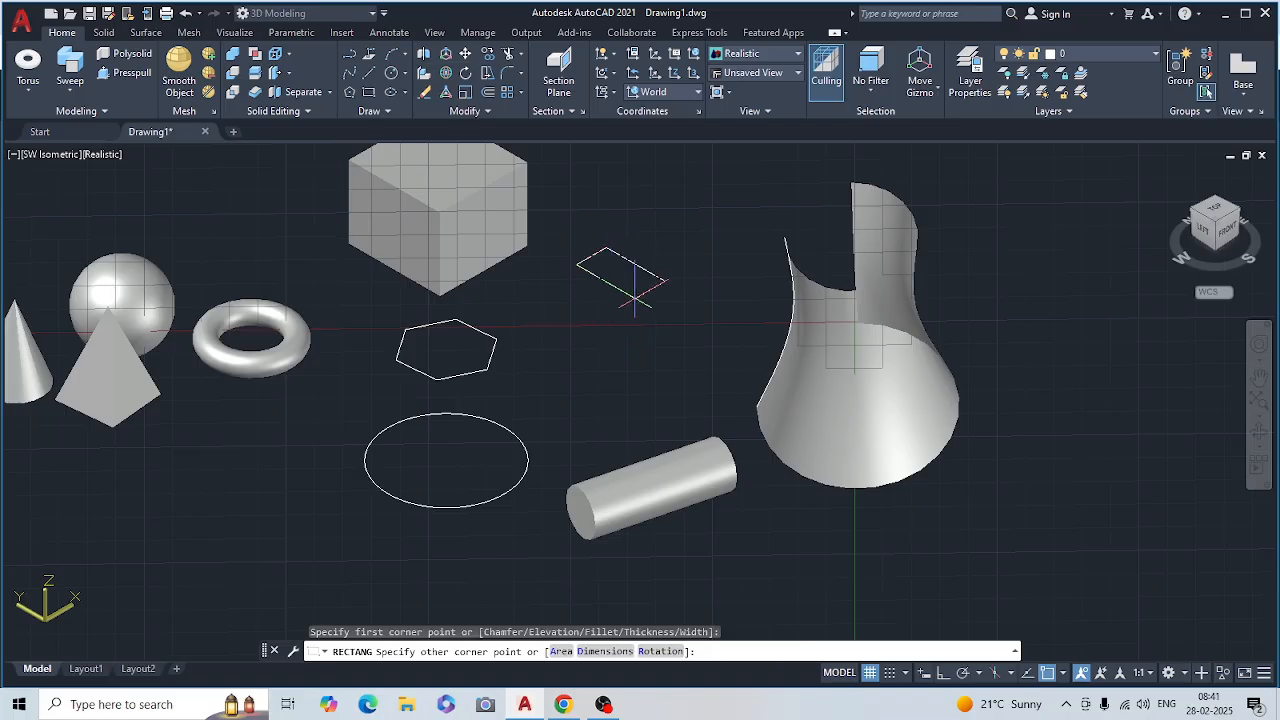
click(642, 331)
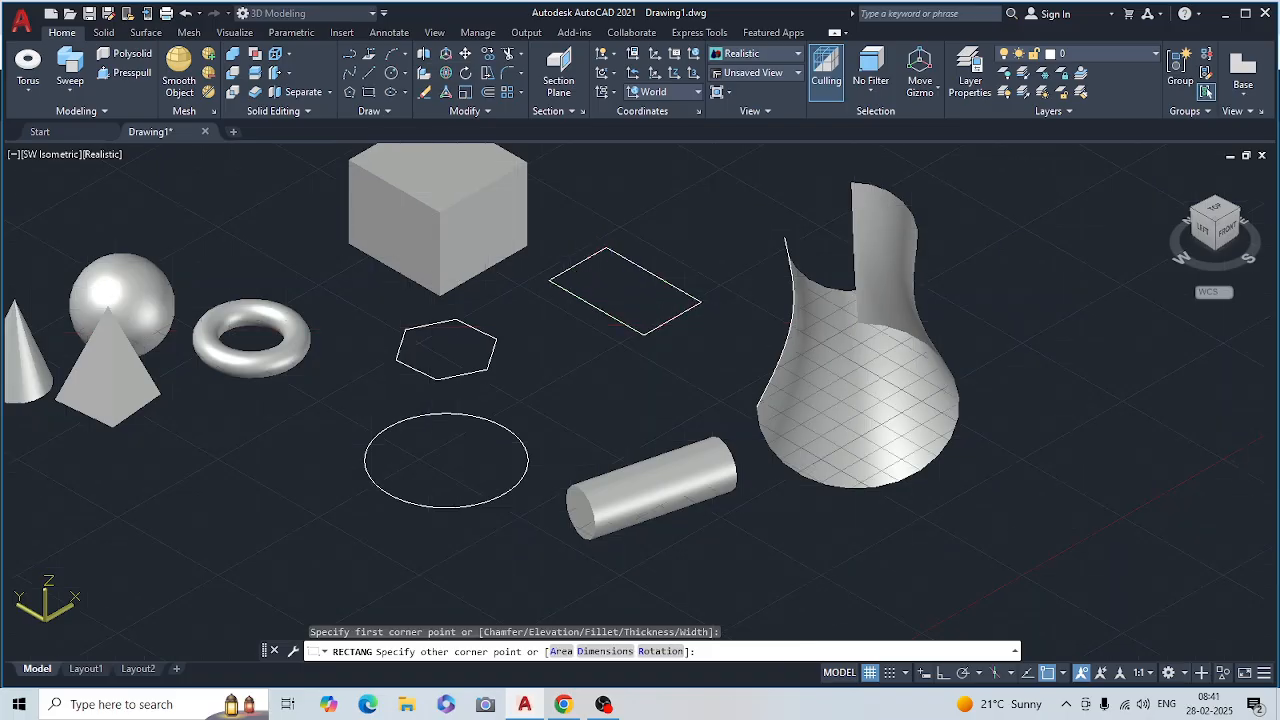
- Presspull the rectangle's bounded area upward into a tall box about the height of the neighbouring cube
click(137, 75)
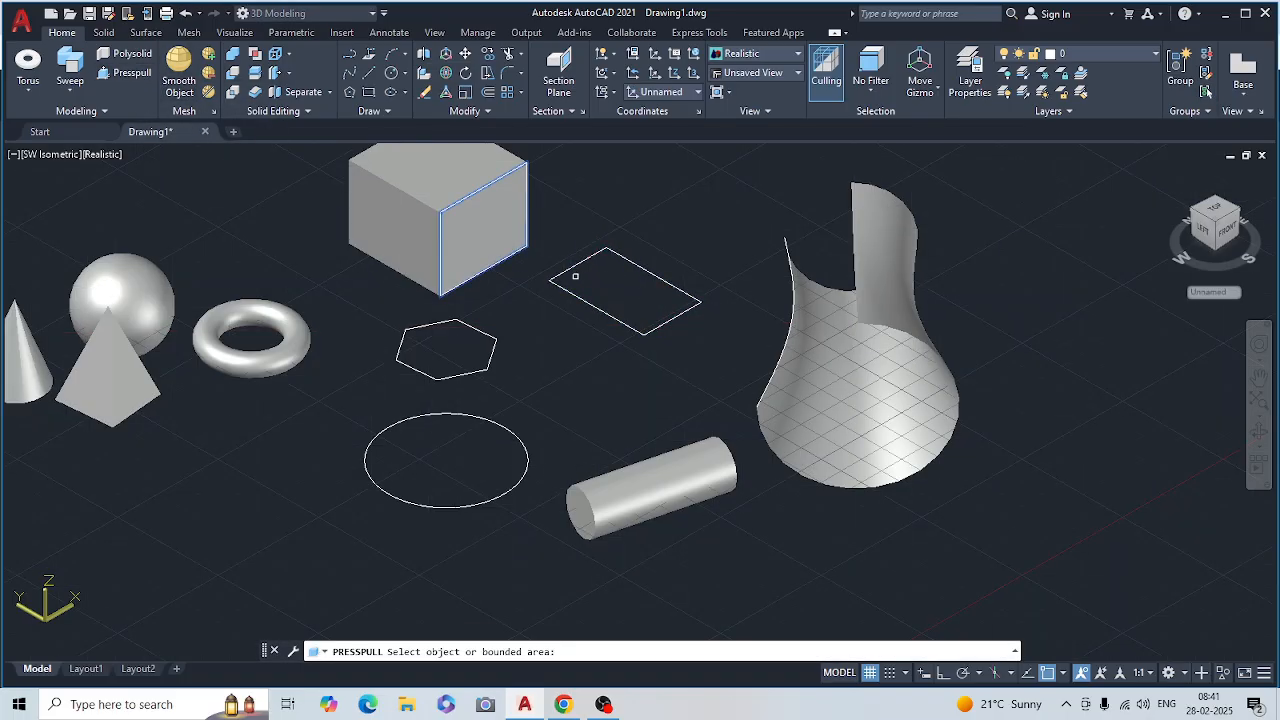
click(604, 312)
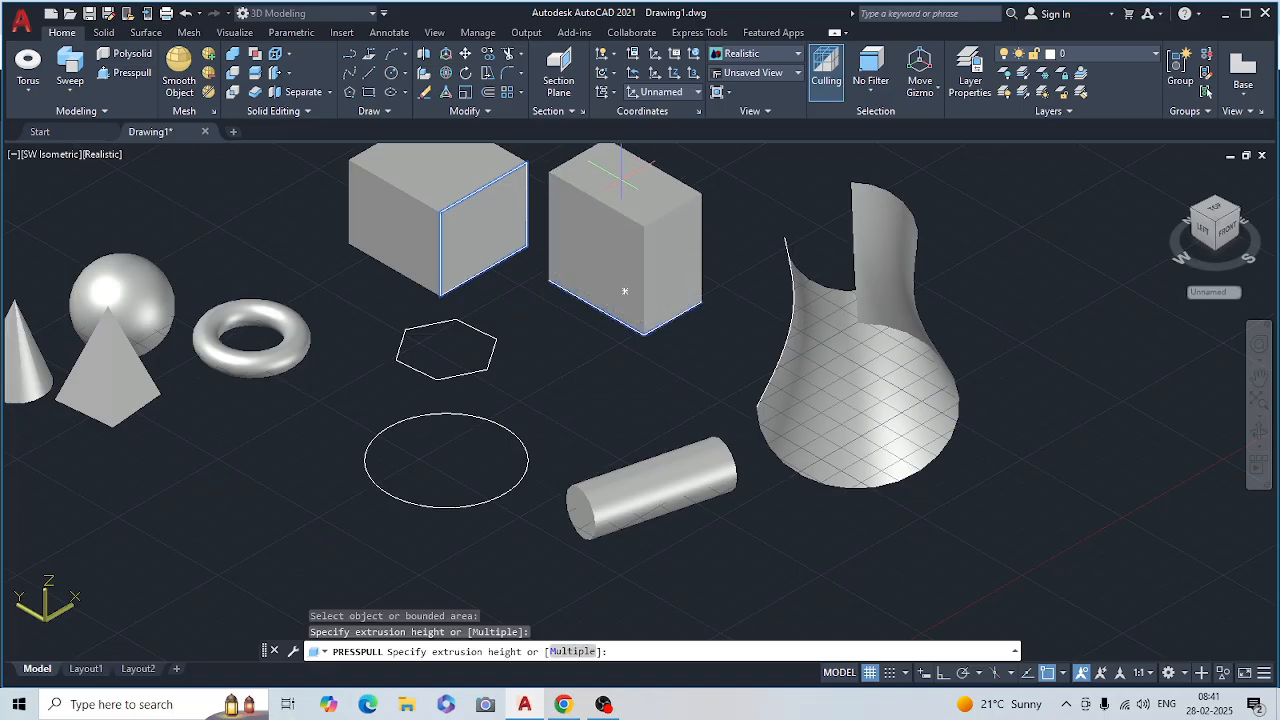
click(624, 291)
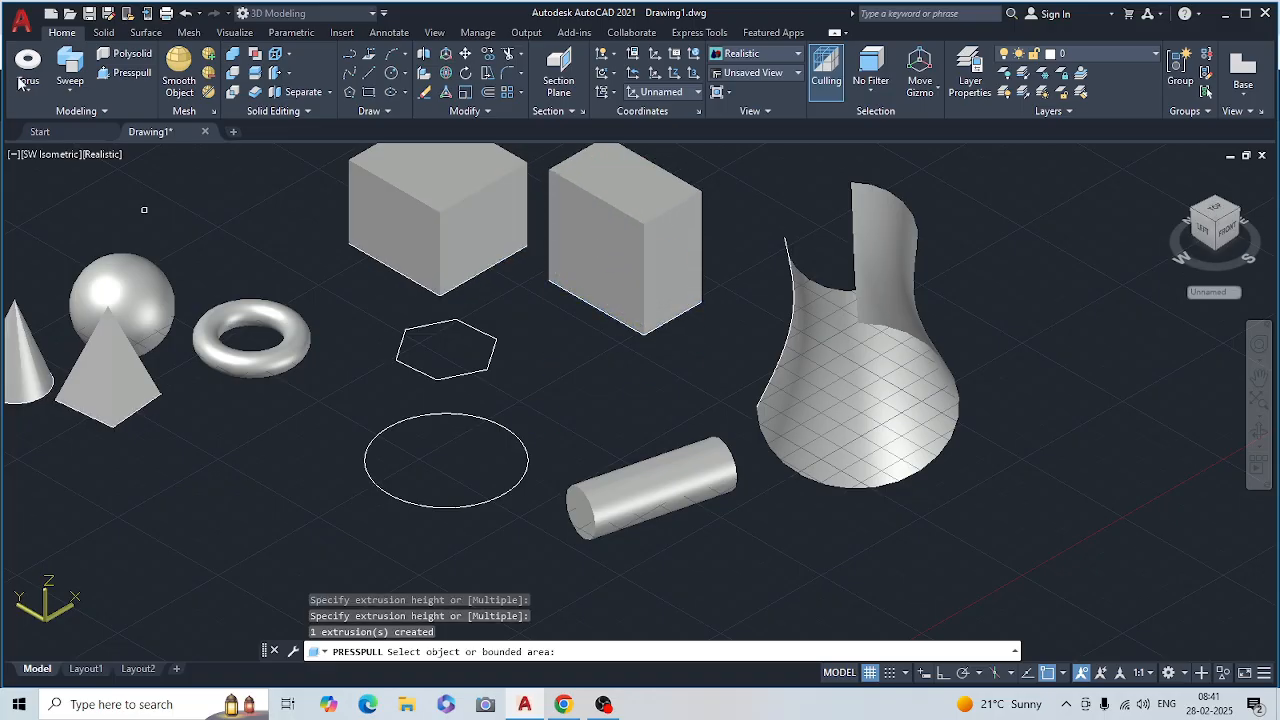
click(132, 57)
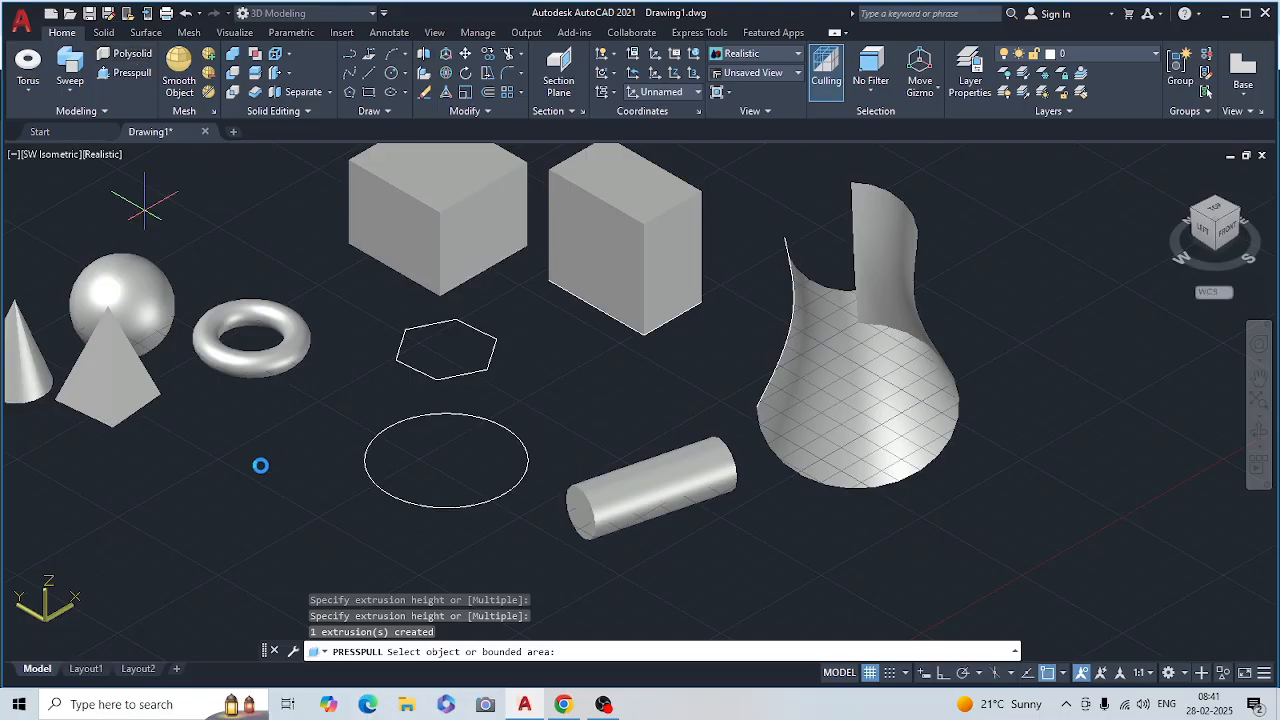
click(152, 563)
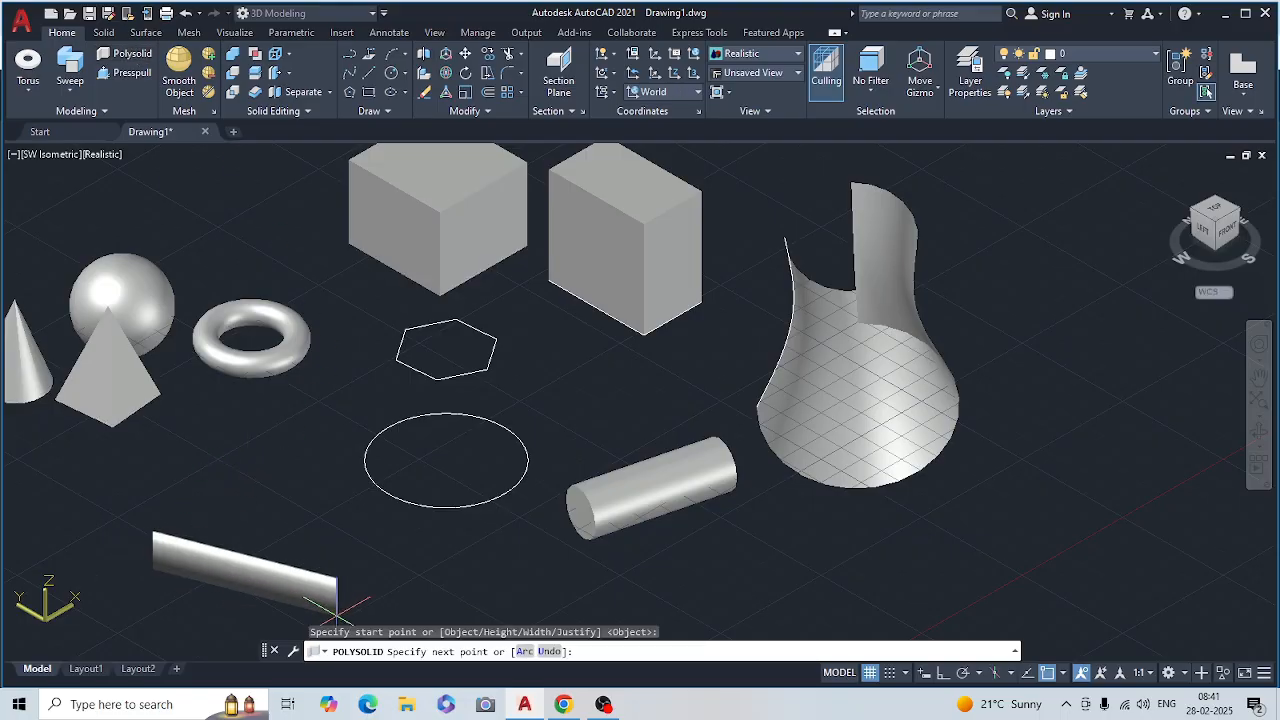
click(330, 602)
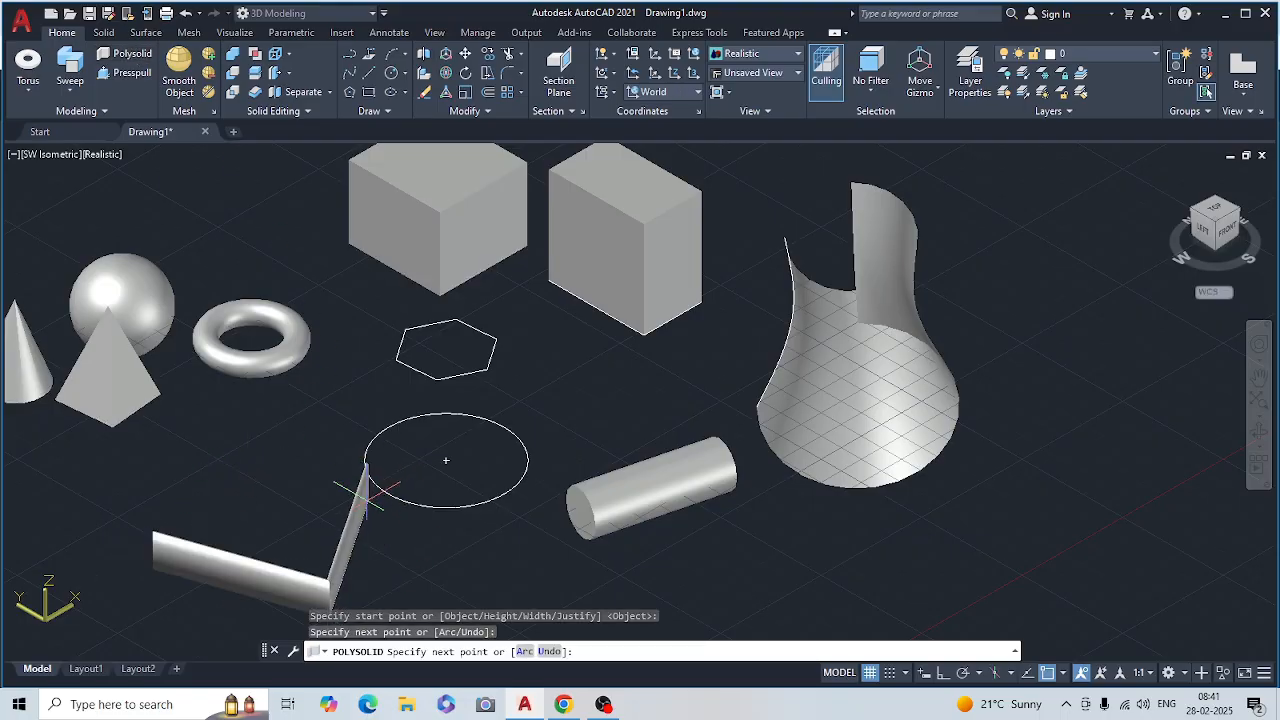
click(368, 512)
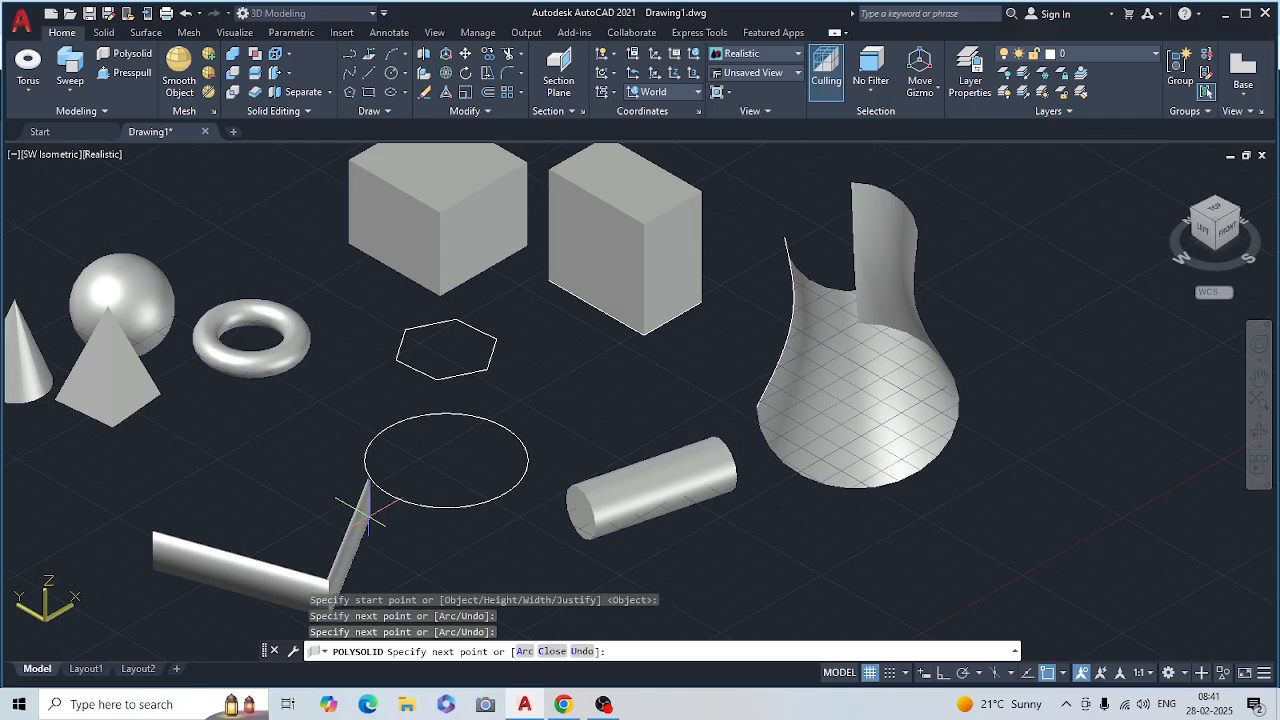
click(229, 451)
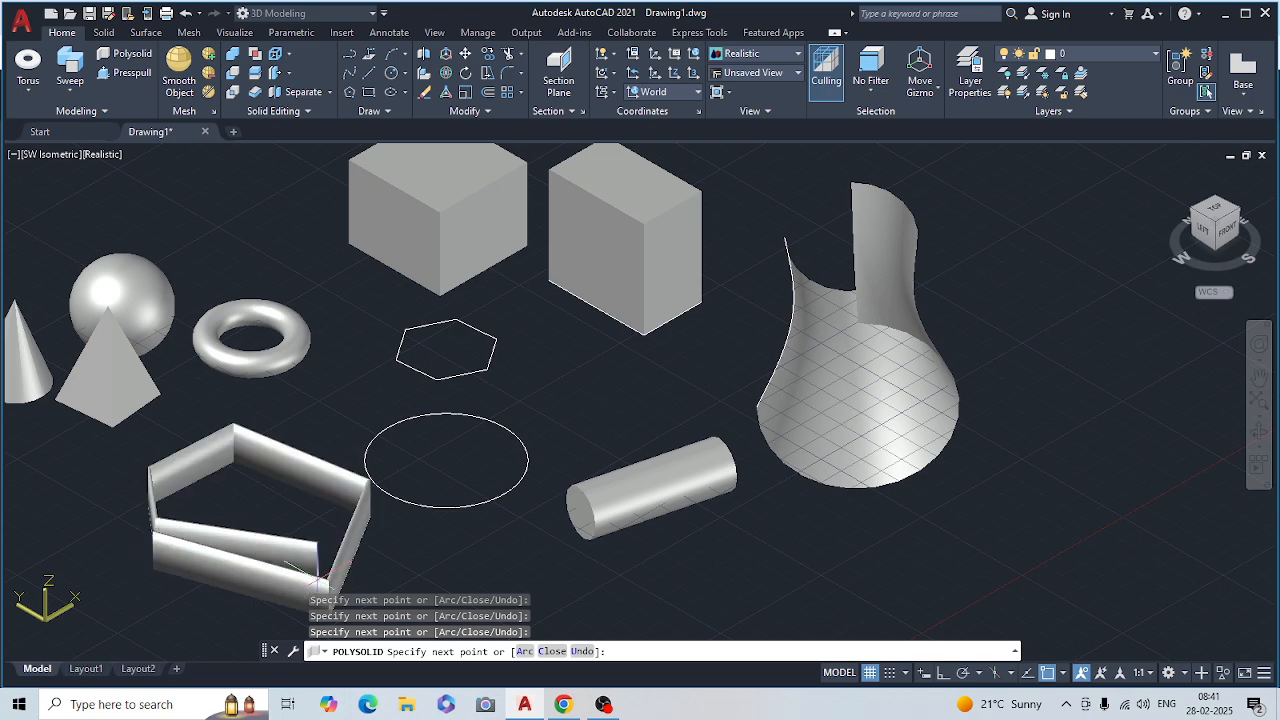
key(Escape)
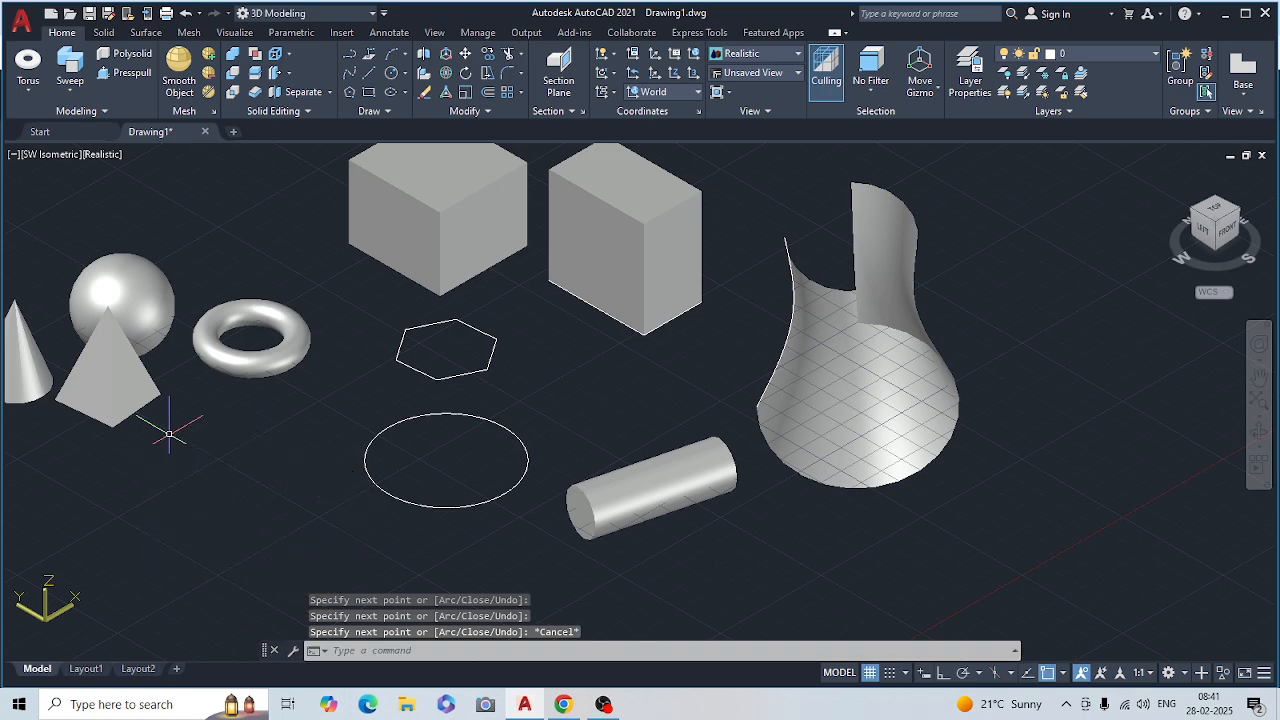
- Draw an open, multi-segment polysolid wall 80 high and 5 wide in front of the pyramid and torus
click(125, 53)
click(168, 514)
click(280, 525)
click(287, 432)
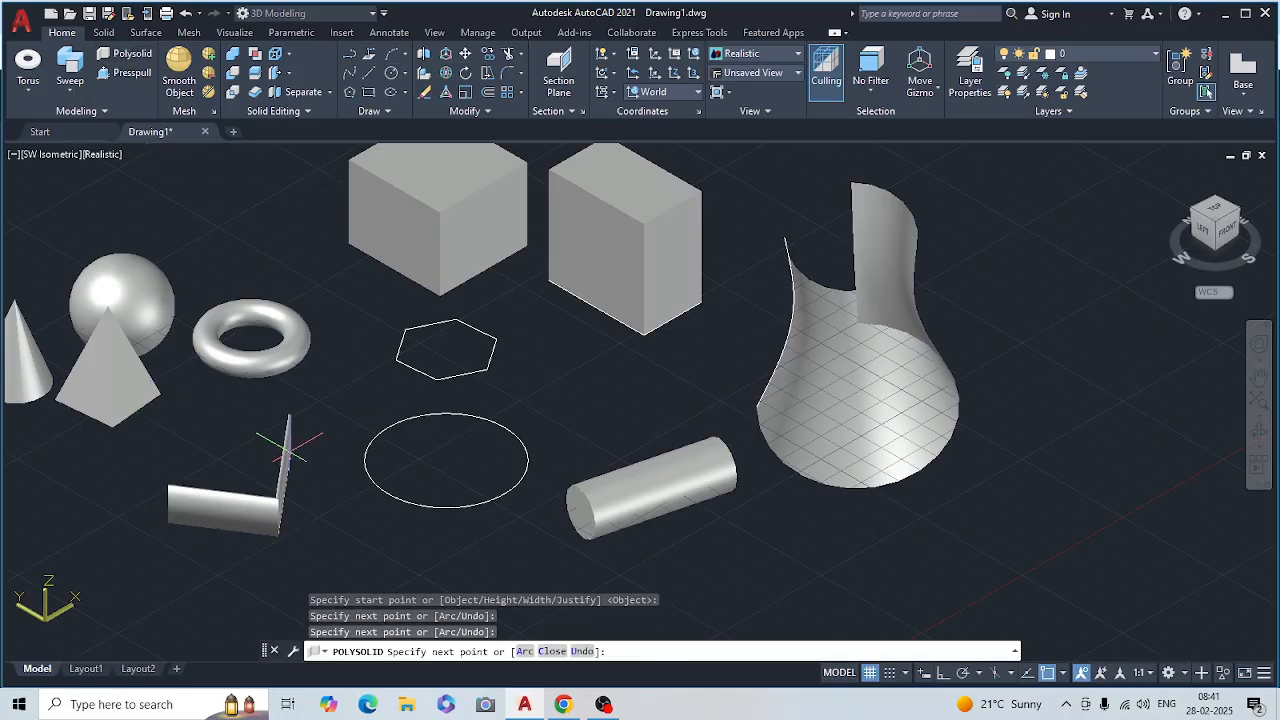
click(130, 447)
click(128, 456)
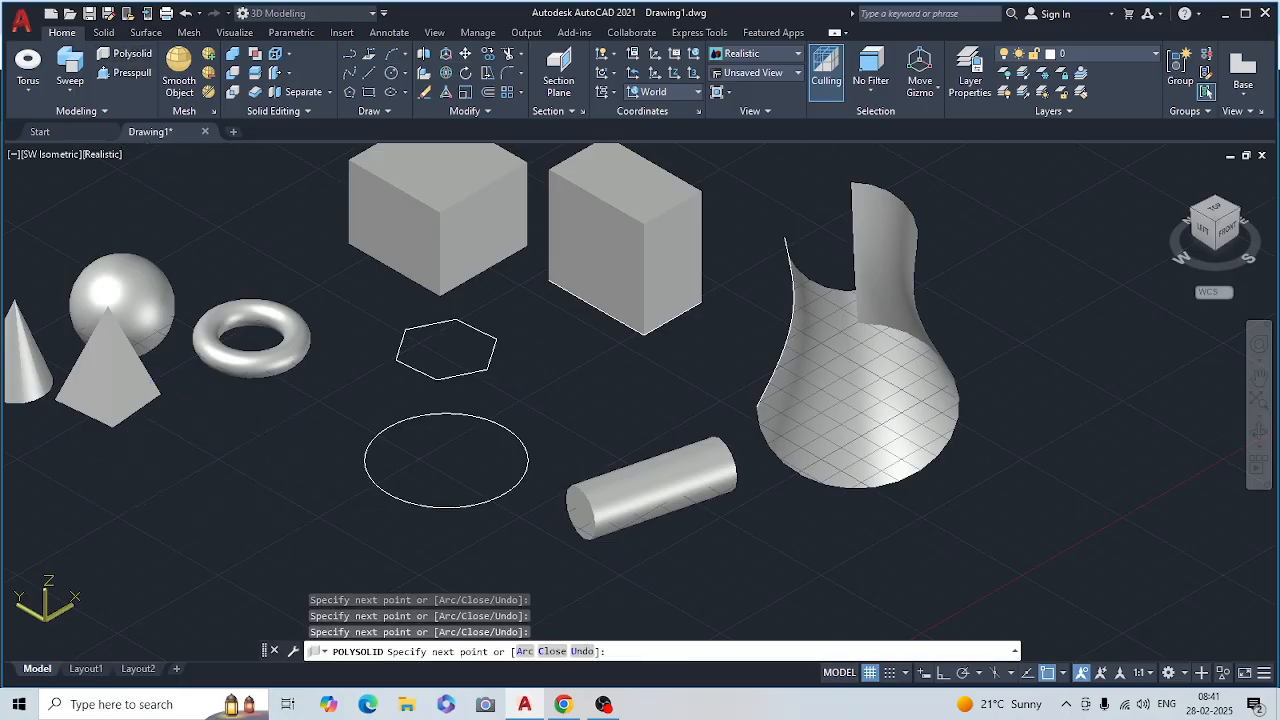
click(121, 532)
key(Return)
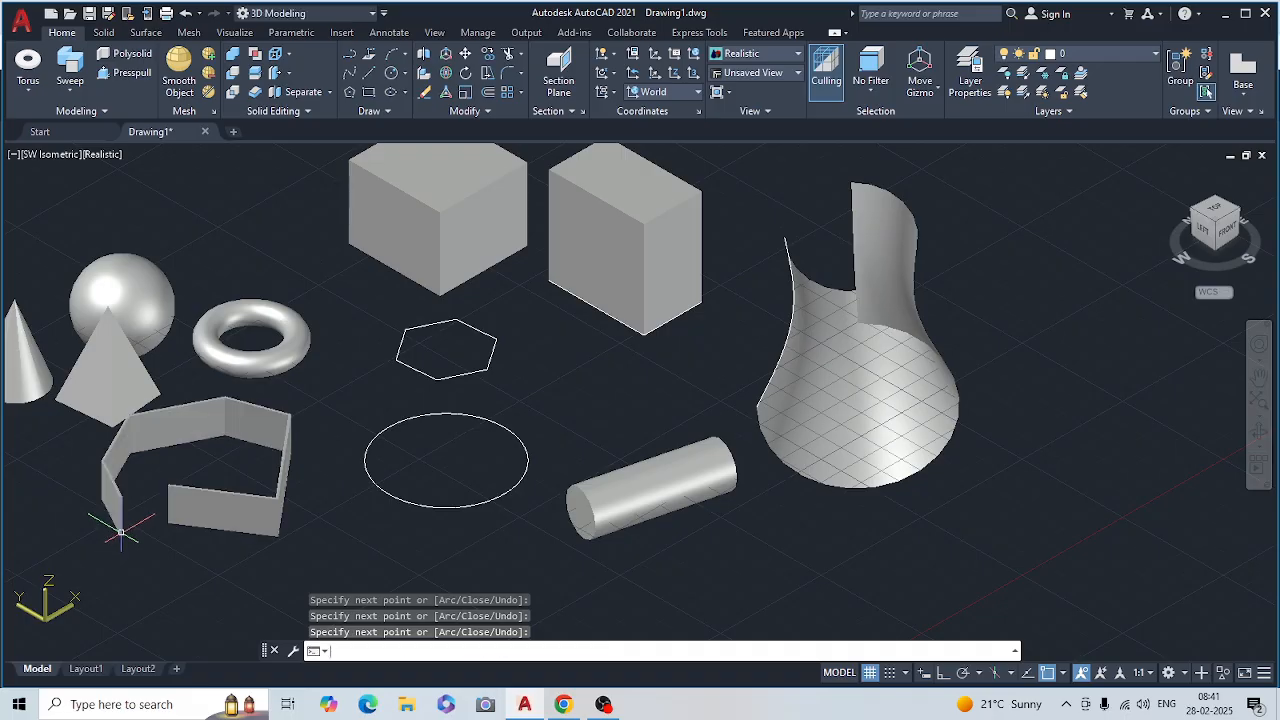
key(Return)
key(Return)
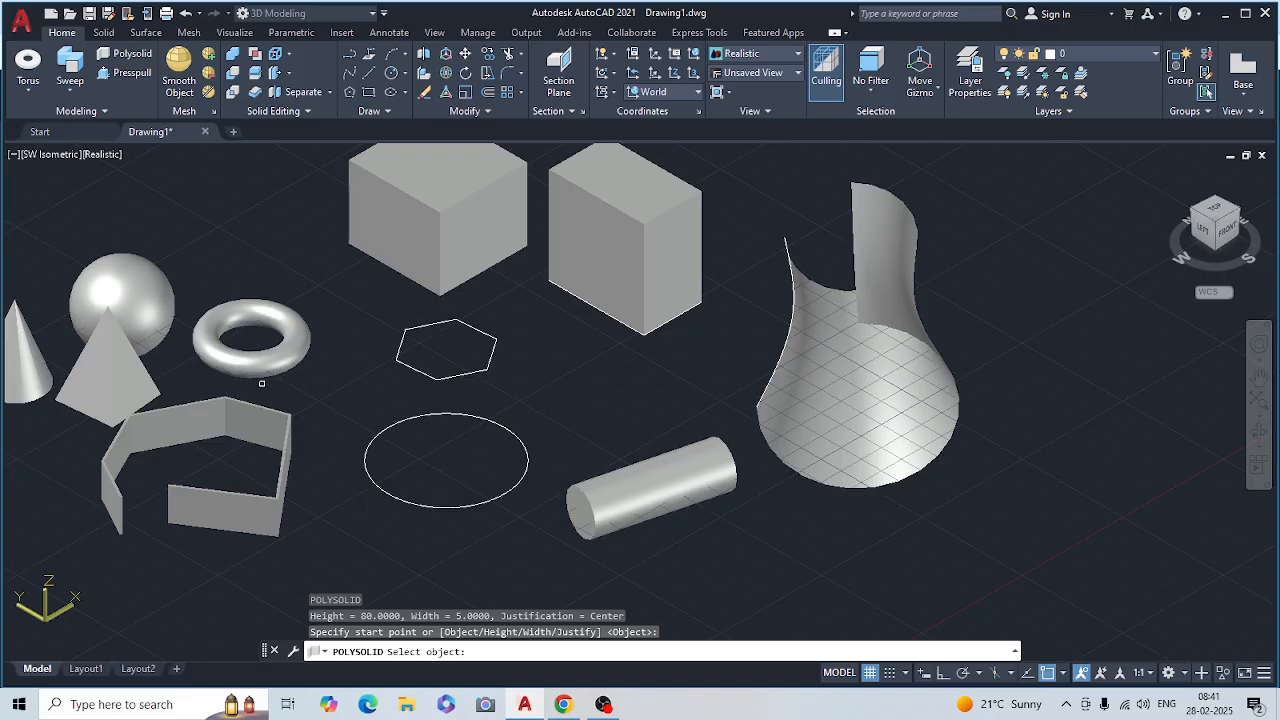
scroll(261, 383, down, 2)
middle_drag(279, 386, 478, 401)
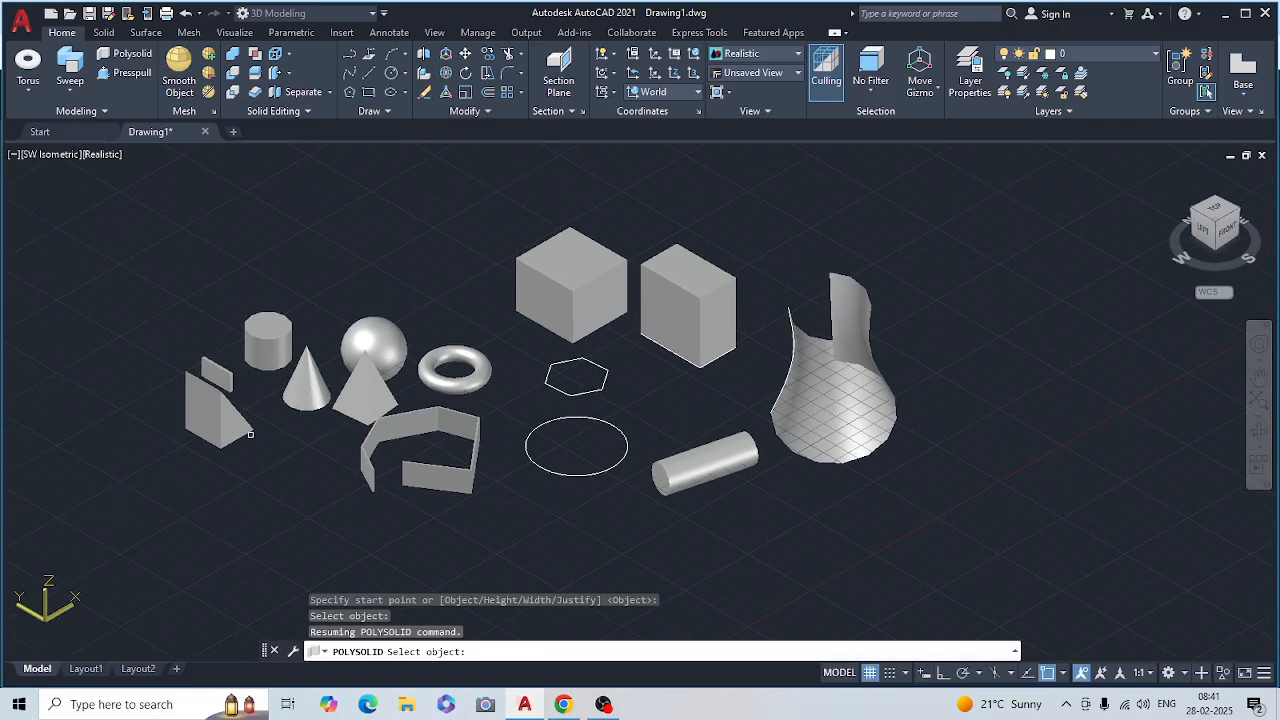